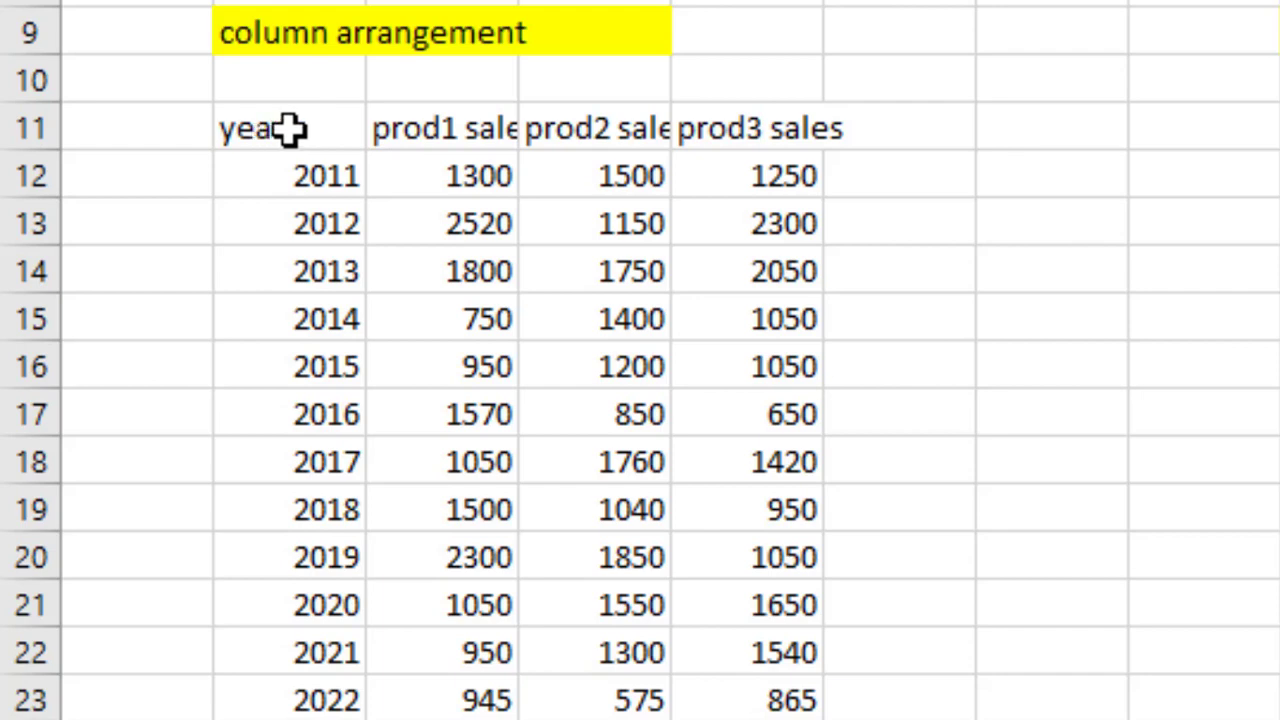
Select the column-arranged year and product sales table and insert the recommended multiple line chart
left_click(290, 128)
mouse_move(290, 128)
left_mouse_down()
mouse_move(654, 206)
mouse_move(729, 237)
mouse_move(763, 683)
left_mouse_up()
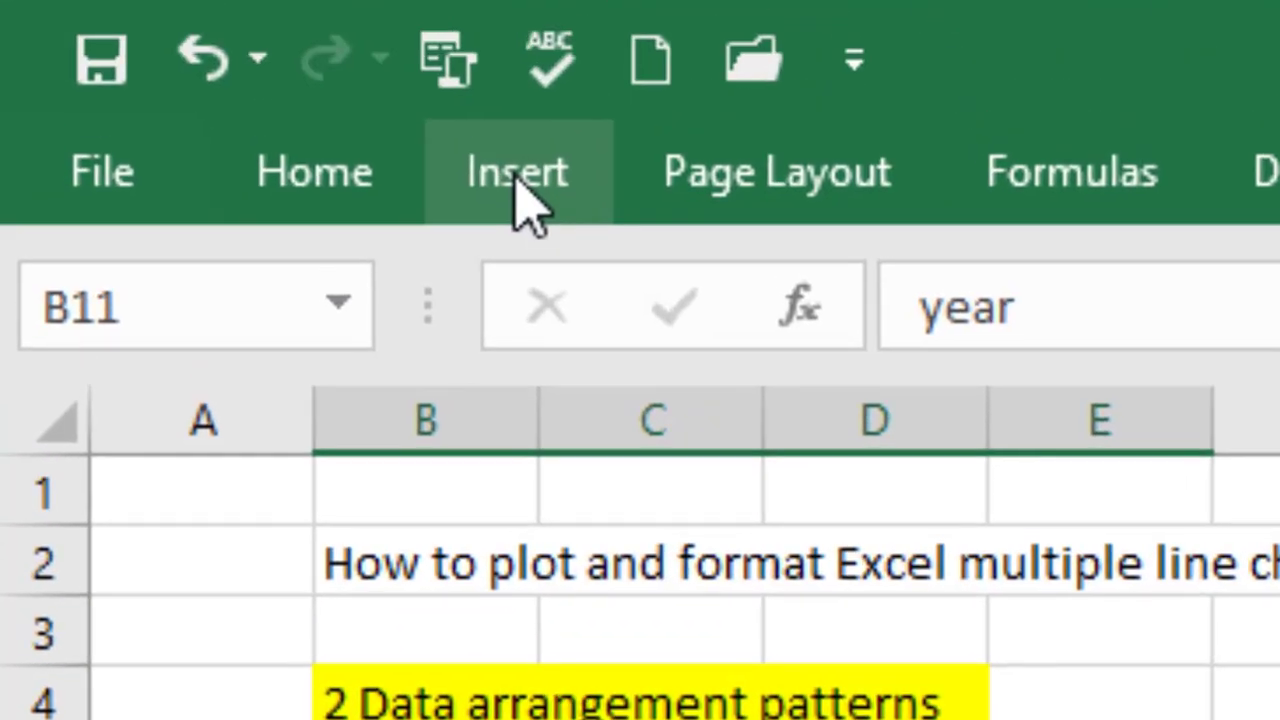
left_click(517, 180)
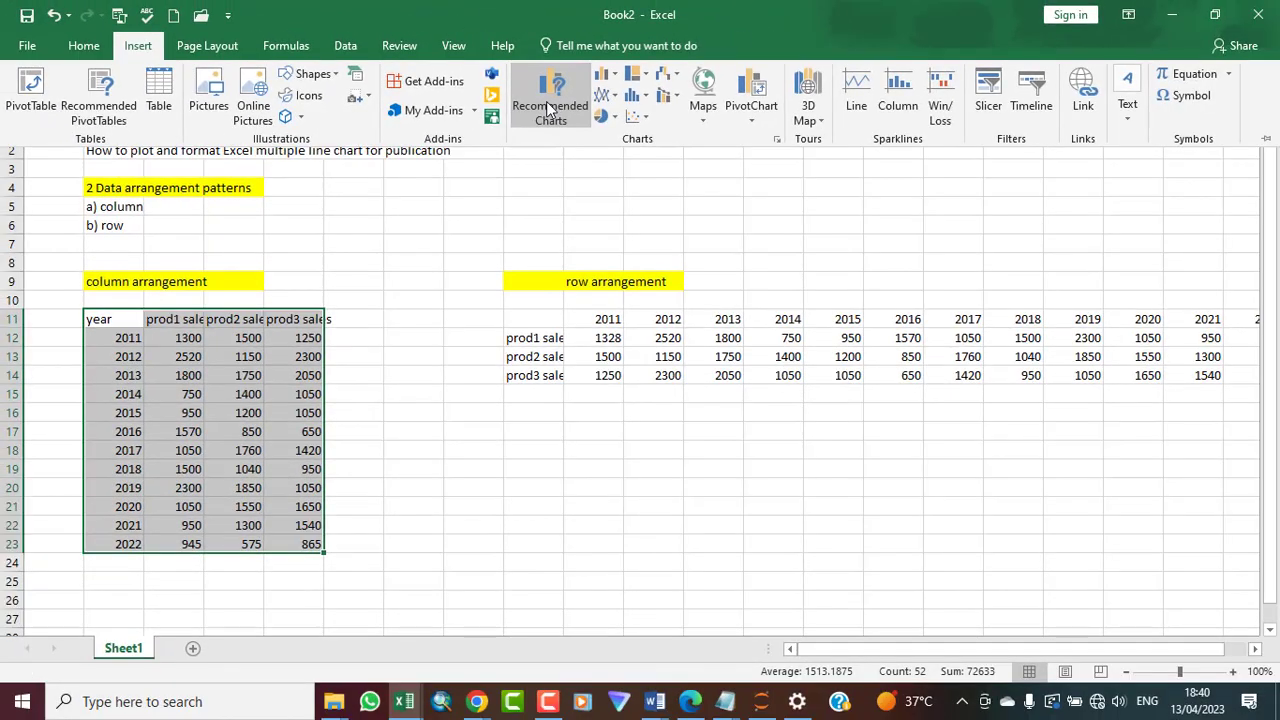
left_click(592, 112)
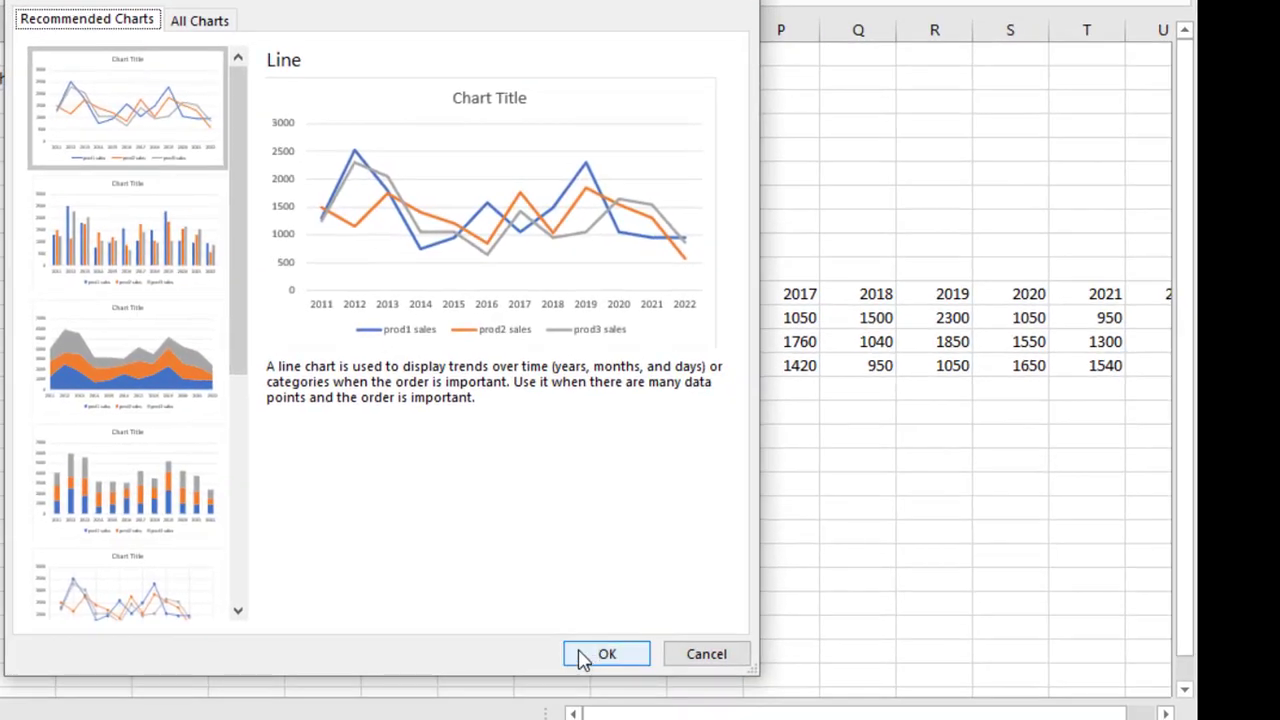
left_click(586, 655)
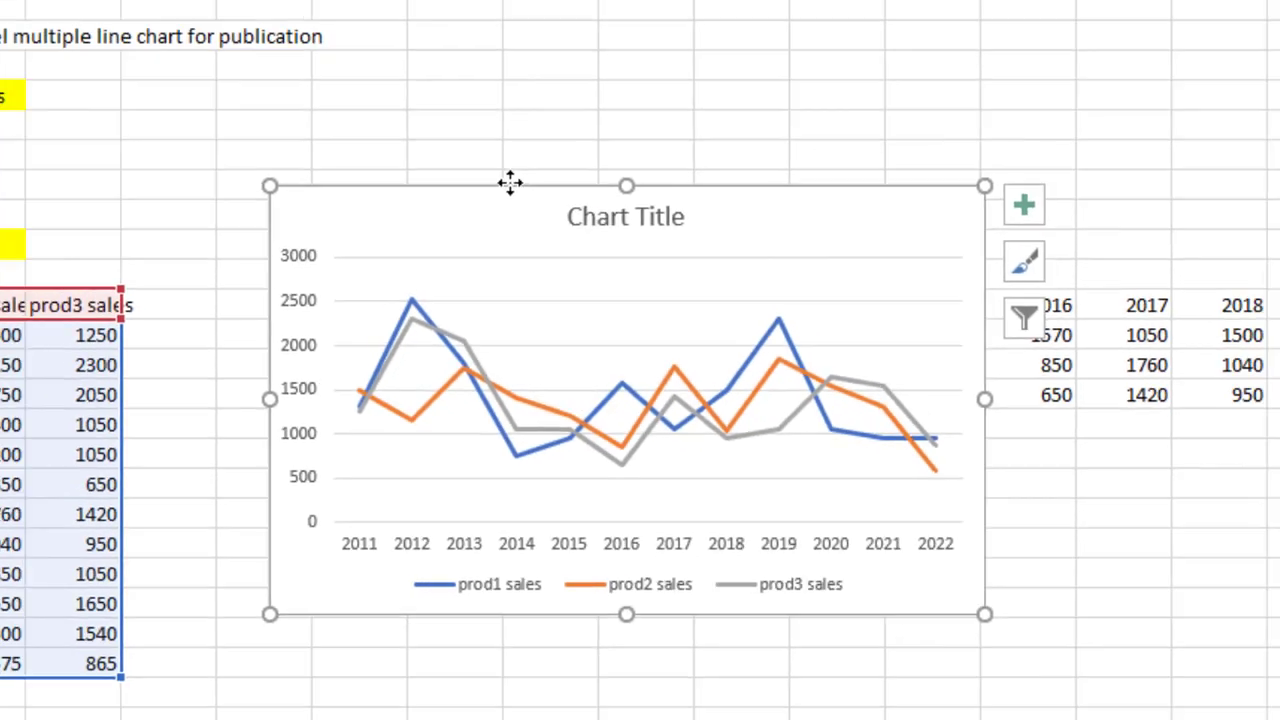
Move the new chart below the row-arrangement table
mouse_move(466, 141)
left_mouse_down()
mouse_move(503, 211)
mouse_move(295, 76)
mouse_move(226, 96)
mouse_move(191, 294)
mouse_move(200, 423)
mouse_move(205, 347)
mouse_move(188, 277)
left_mouse_up()
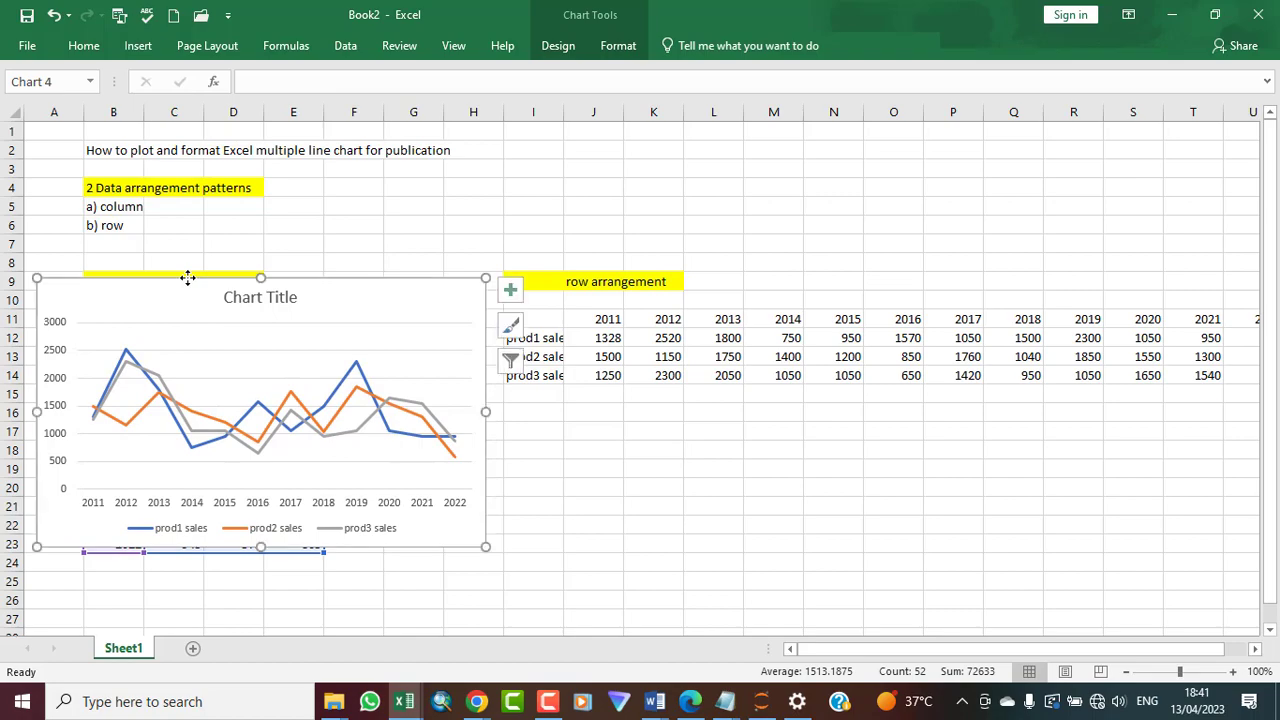
left_click(688, 511)
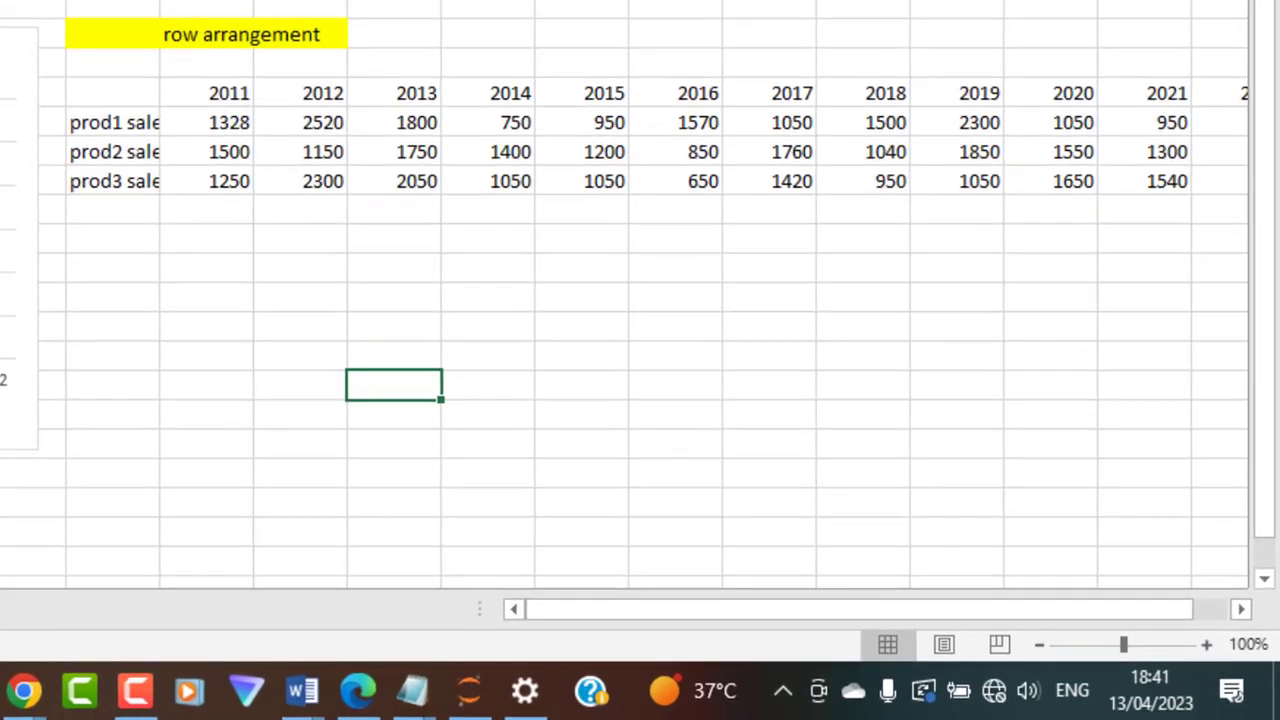
left_click_drag(20, 240, 606, 0)
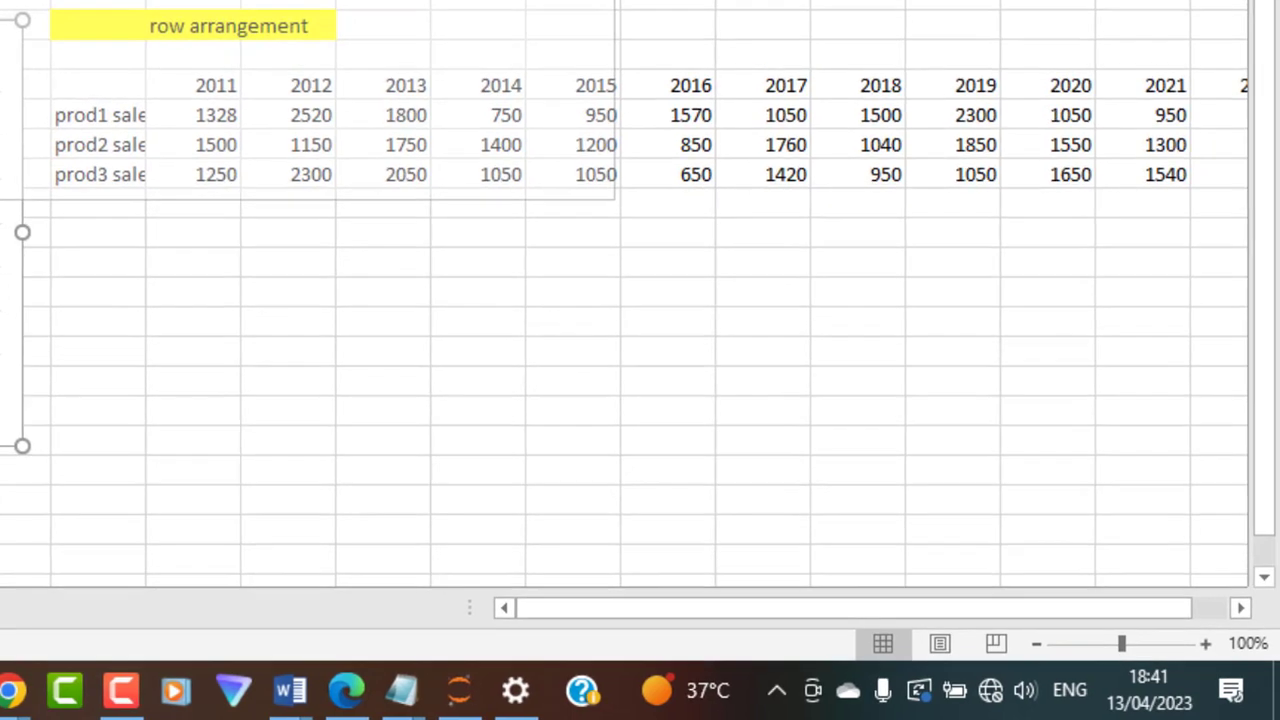
left_click_drag(464, 0, 793, 326)
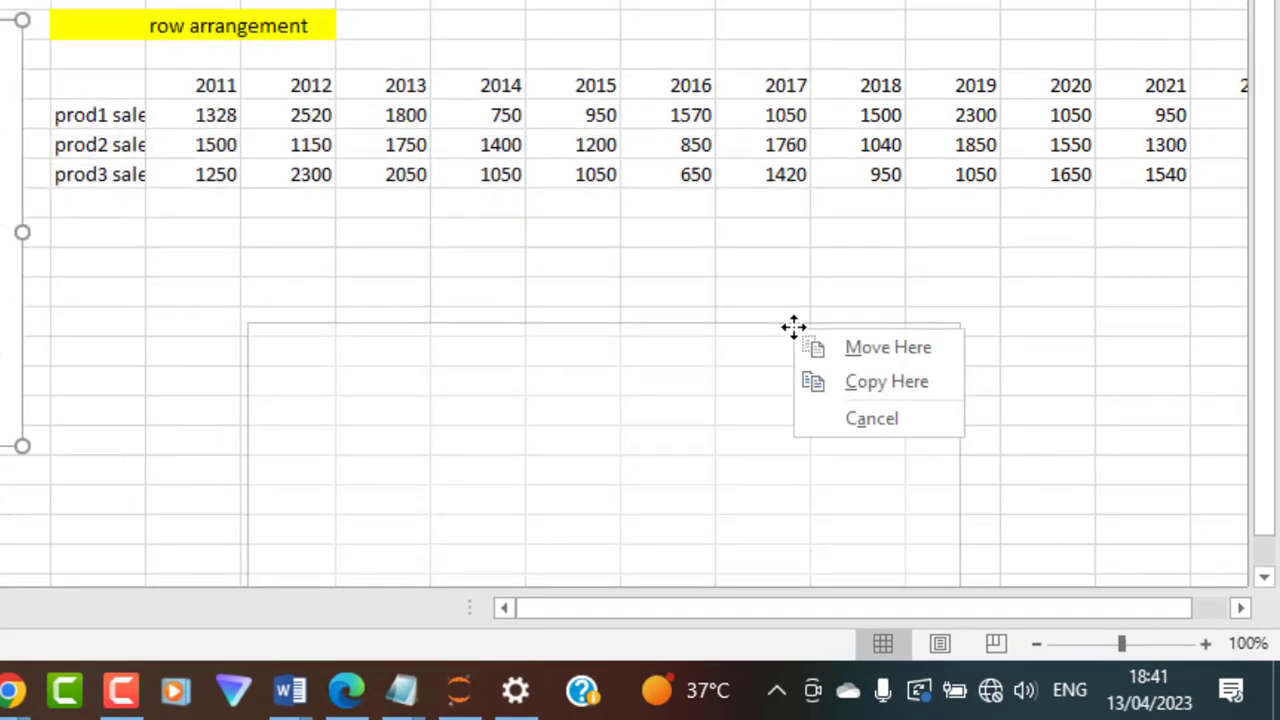
left_click(867, 350)
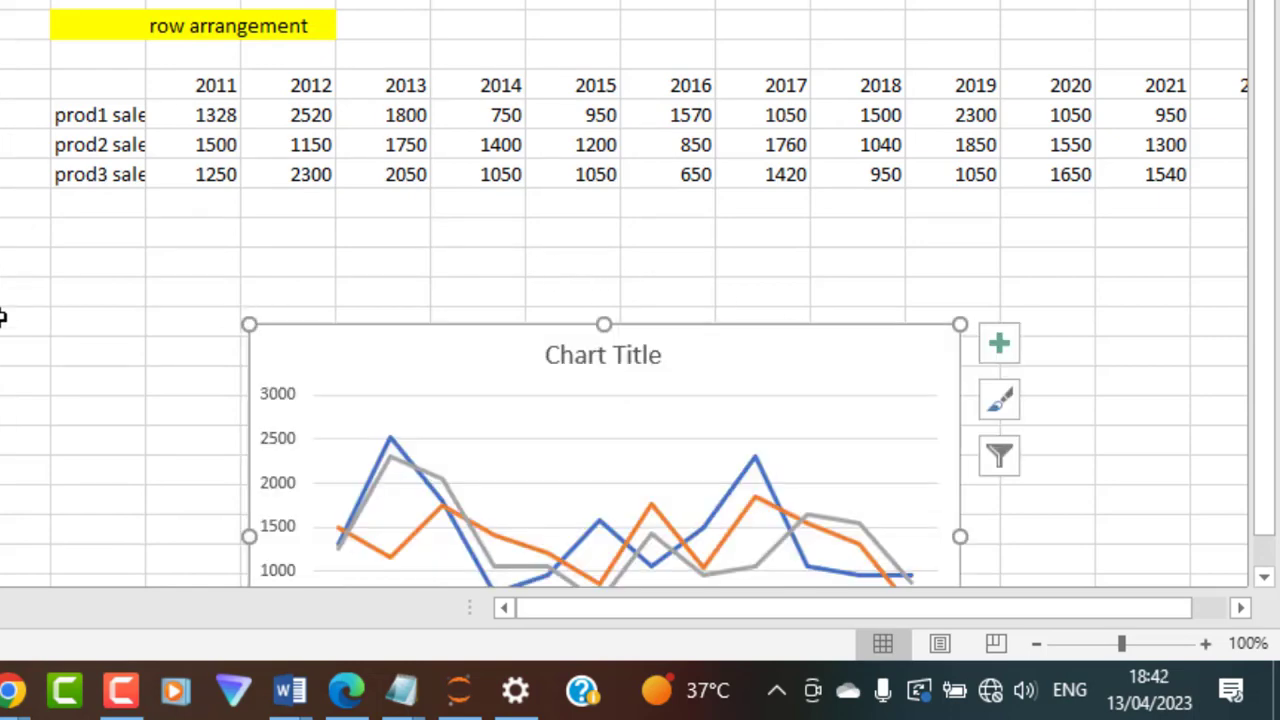
Set the 2011 prod1 sales value in the row-arrangement table to 1300 so it matches the column table
left_click(3, 357)
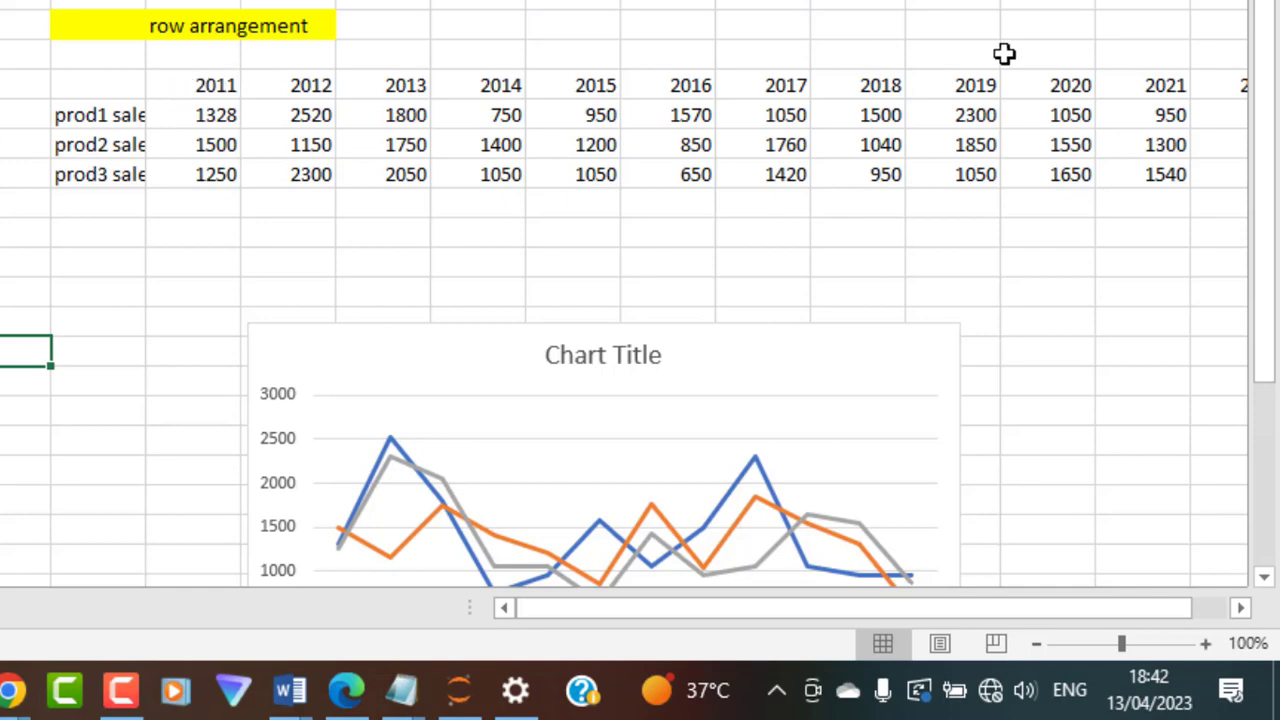
left_click(1241, 608)
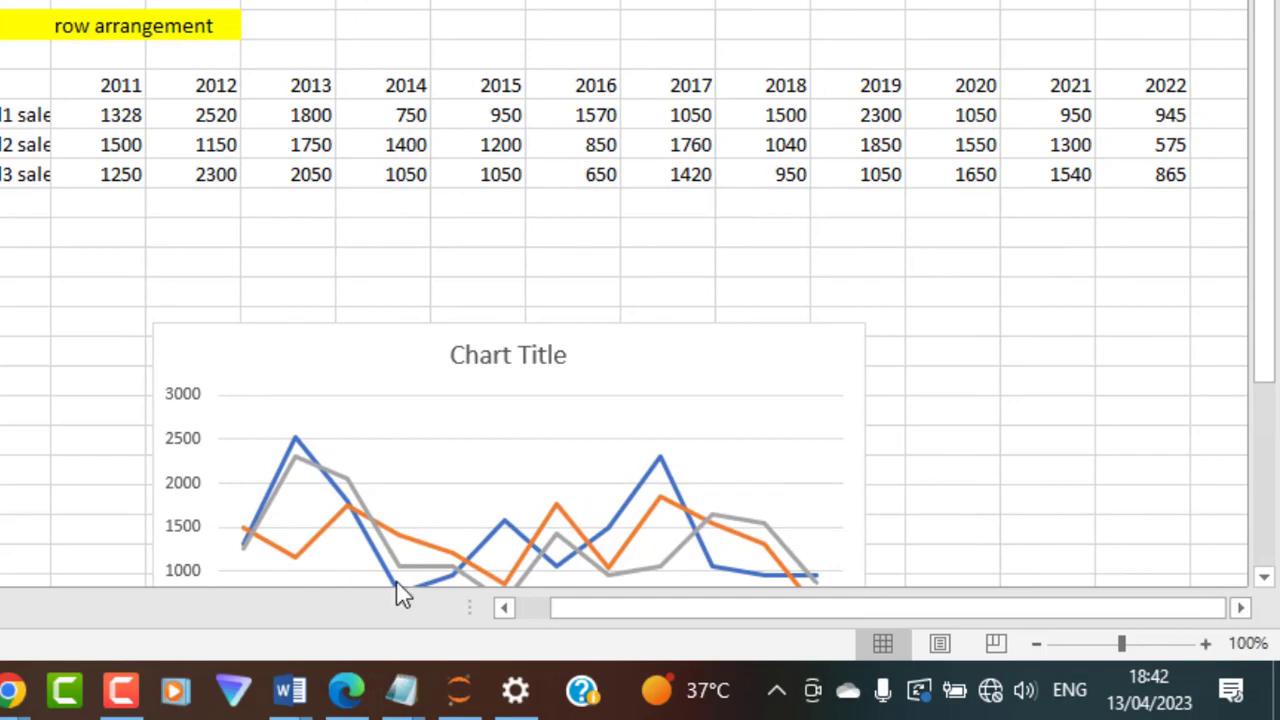
left_click(504, 608)
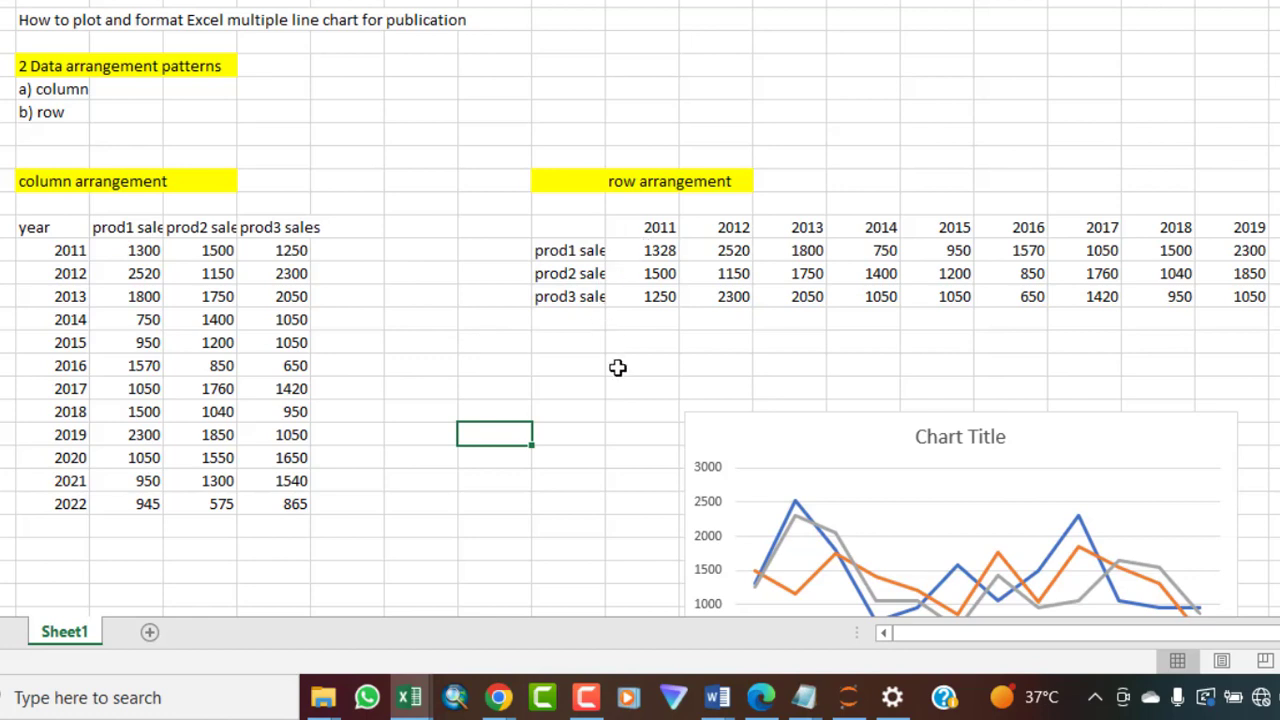
double_click(154, 251)
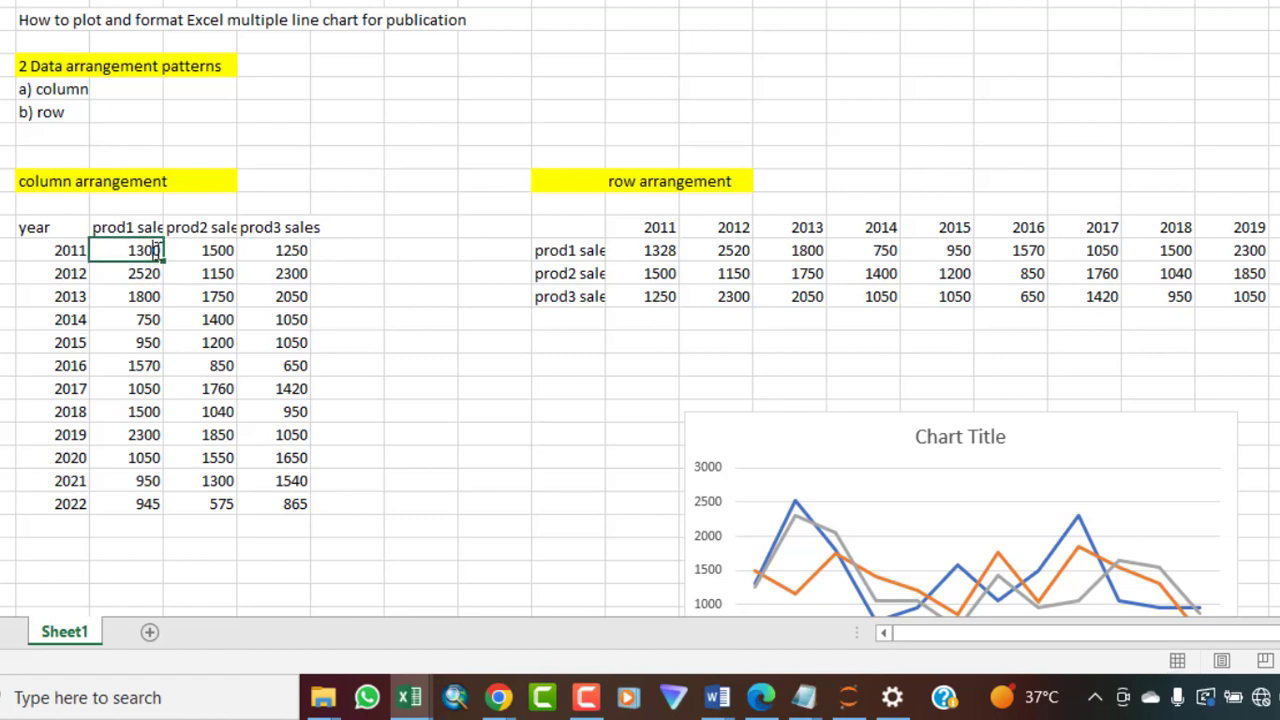
left_click(660, 249)
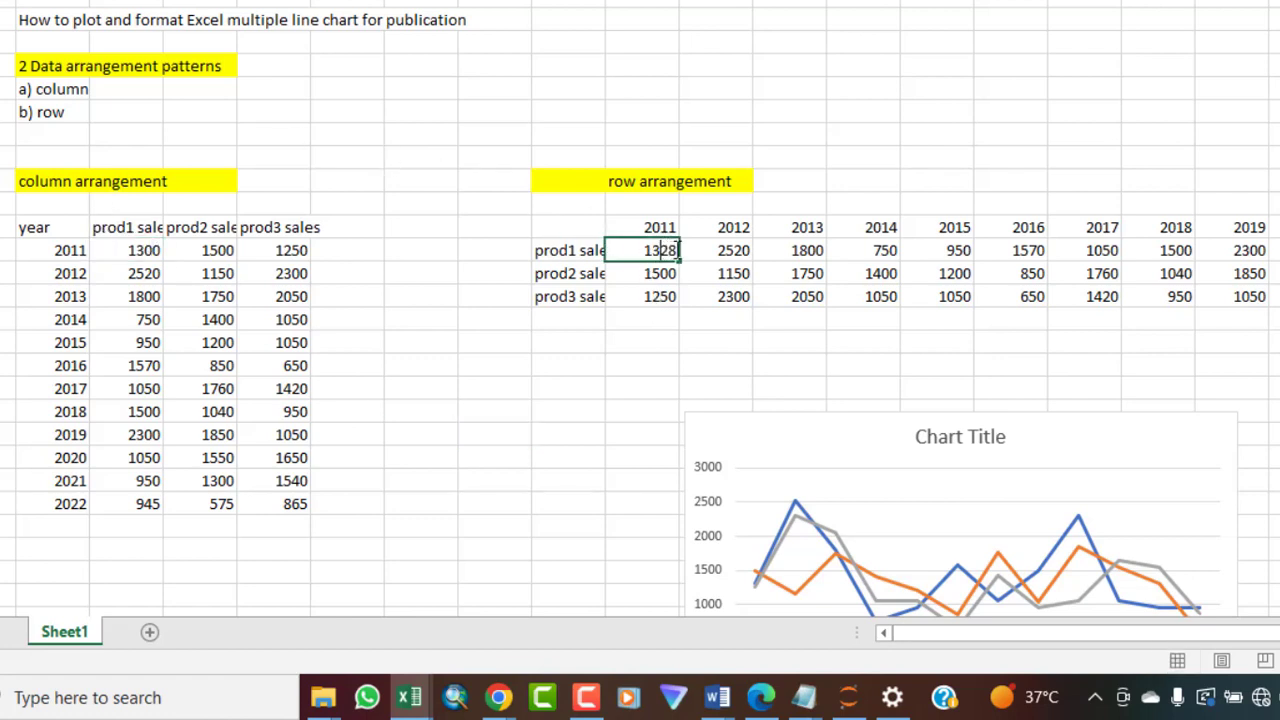
key("BackSpace")
key("BackSpace")
type("00")
key("ctrl+Return")
left_click(582, 380)
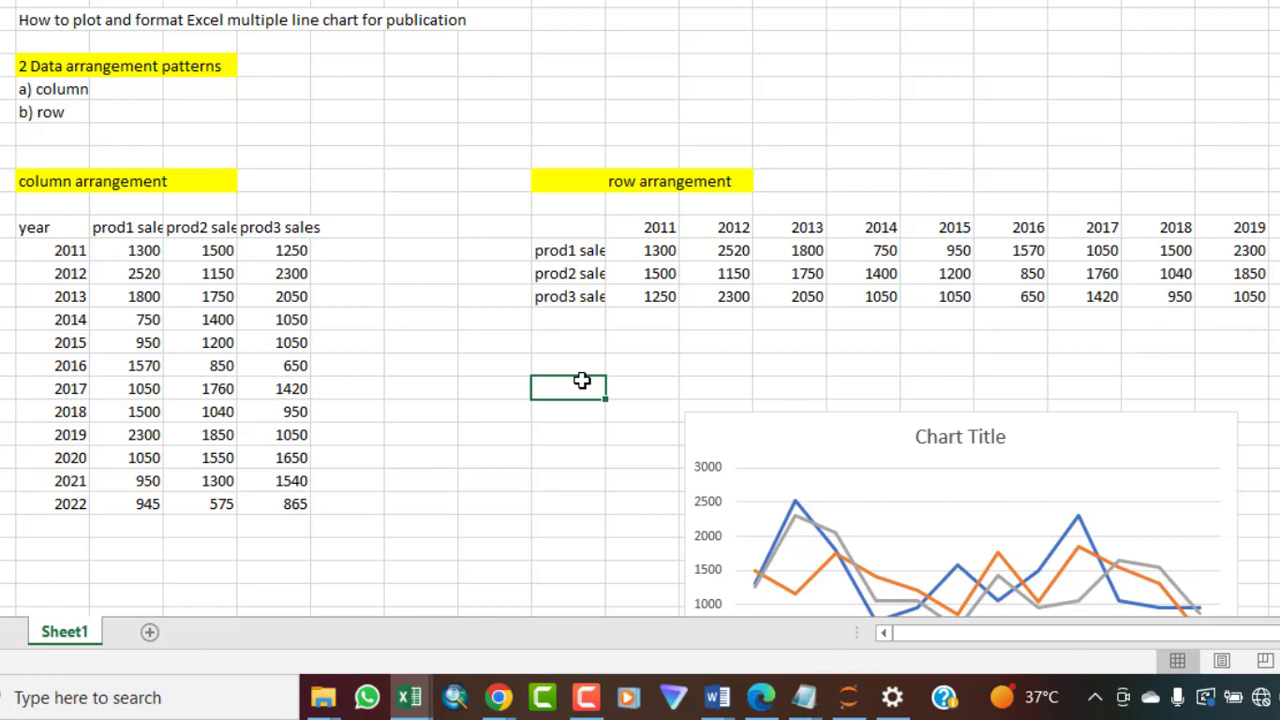
Select the row-arranged sales table including its year headers and insert the recommended line chart
scroll(640, 320, "right", 2)
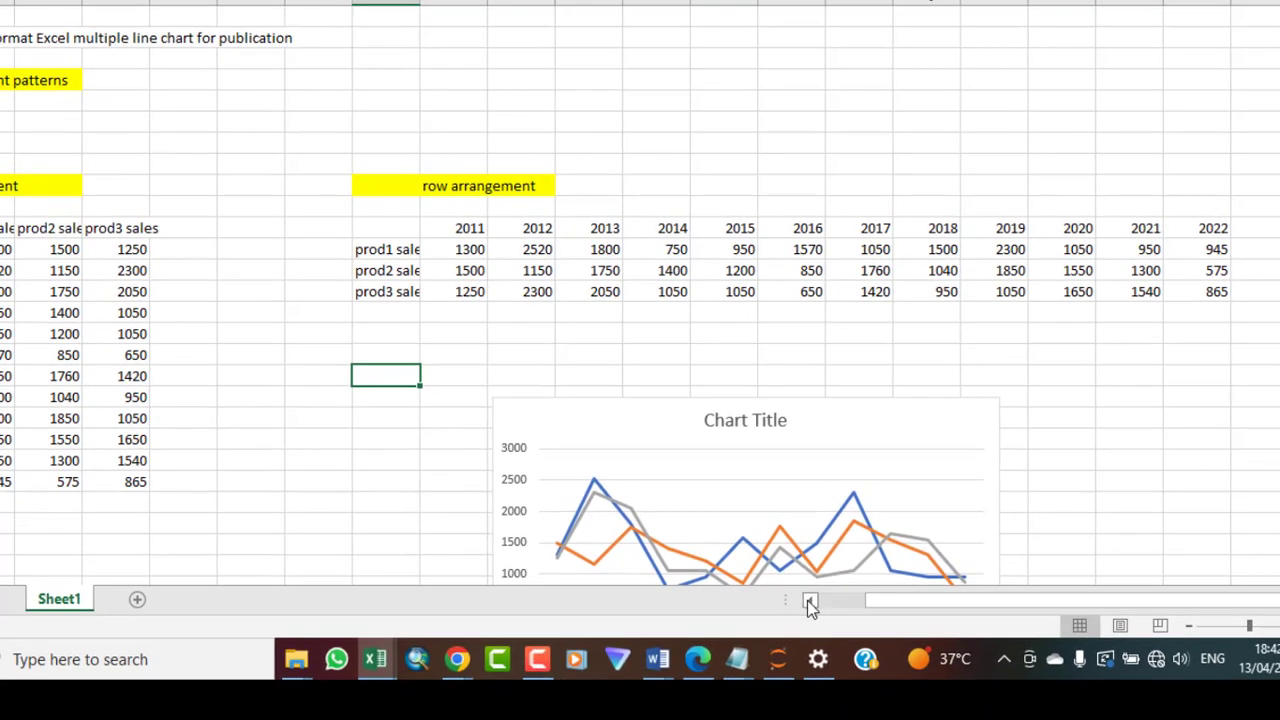
left_click(808, 600)
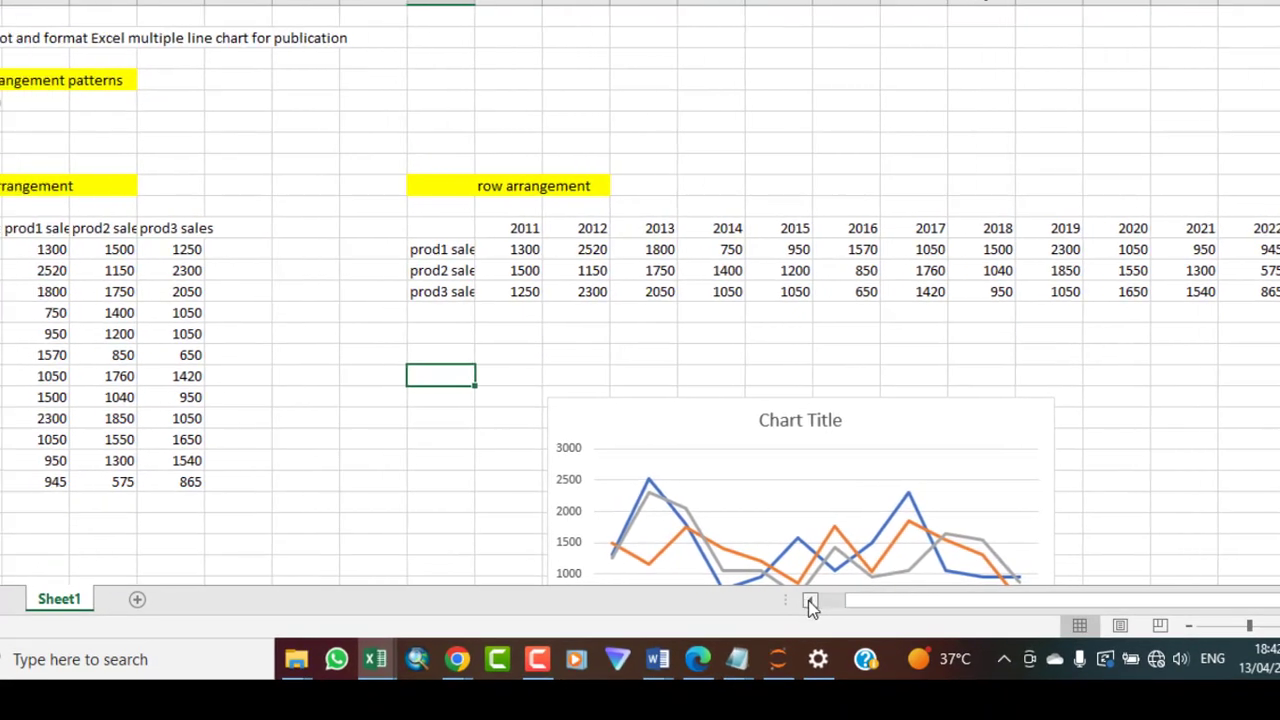
left_click(808, 600)
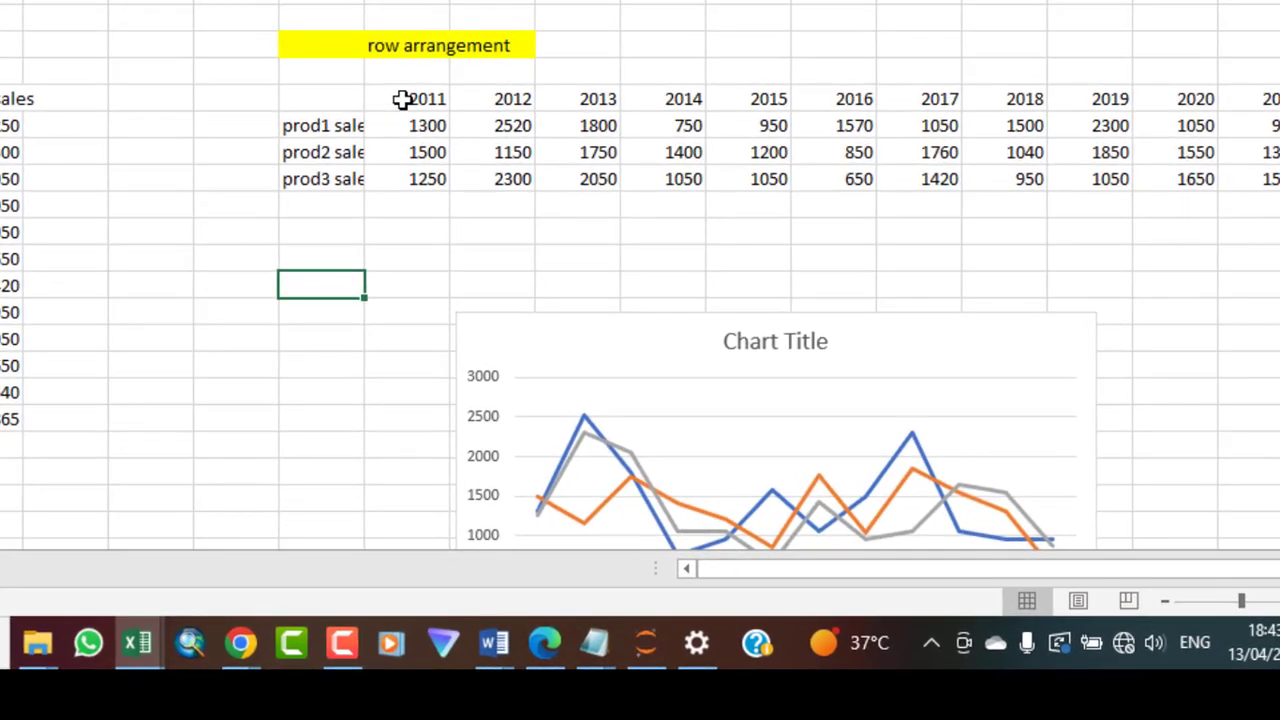
left_click(329, 98)
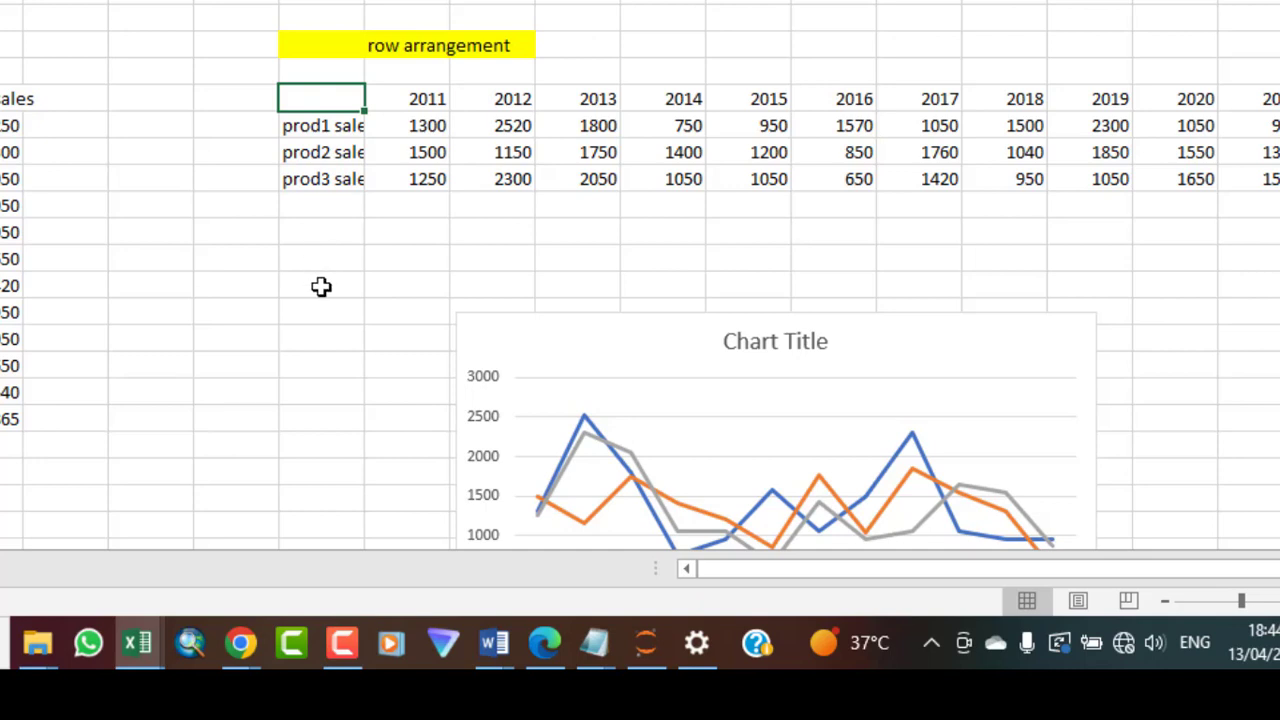
left_click(306, 312)
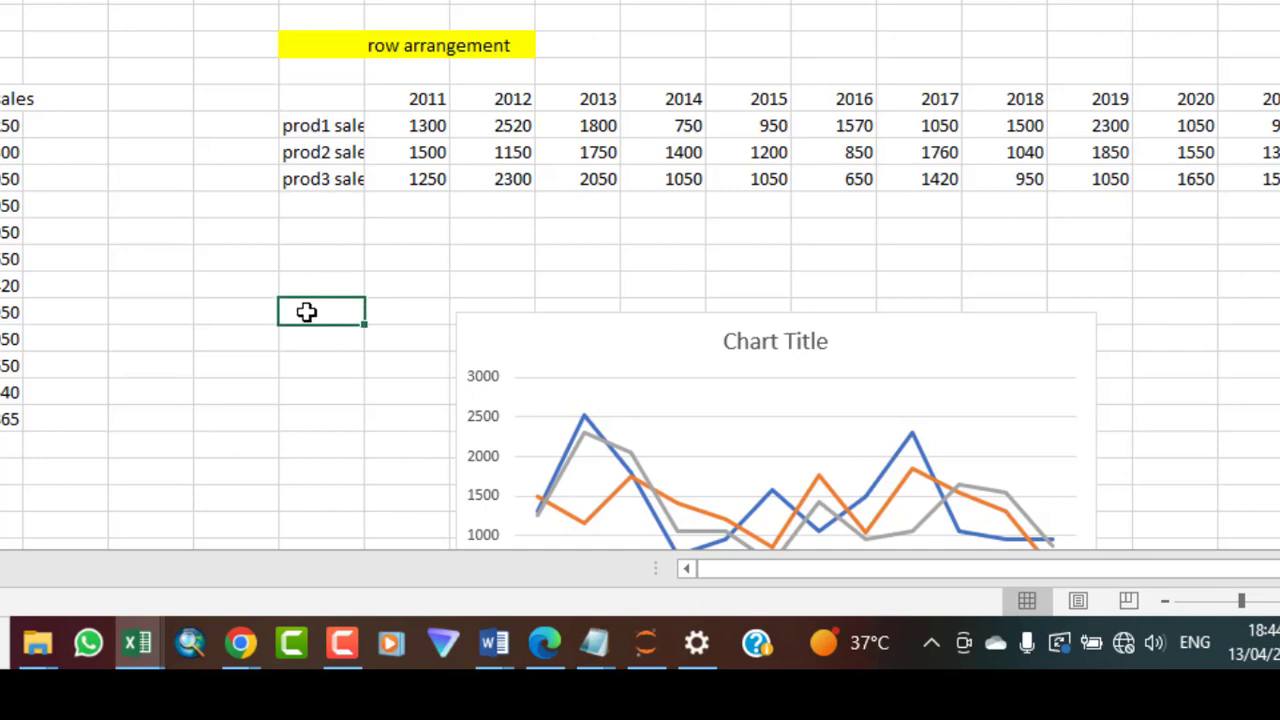
left_click(327, 97)
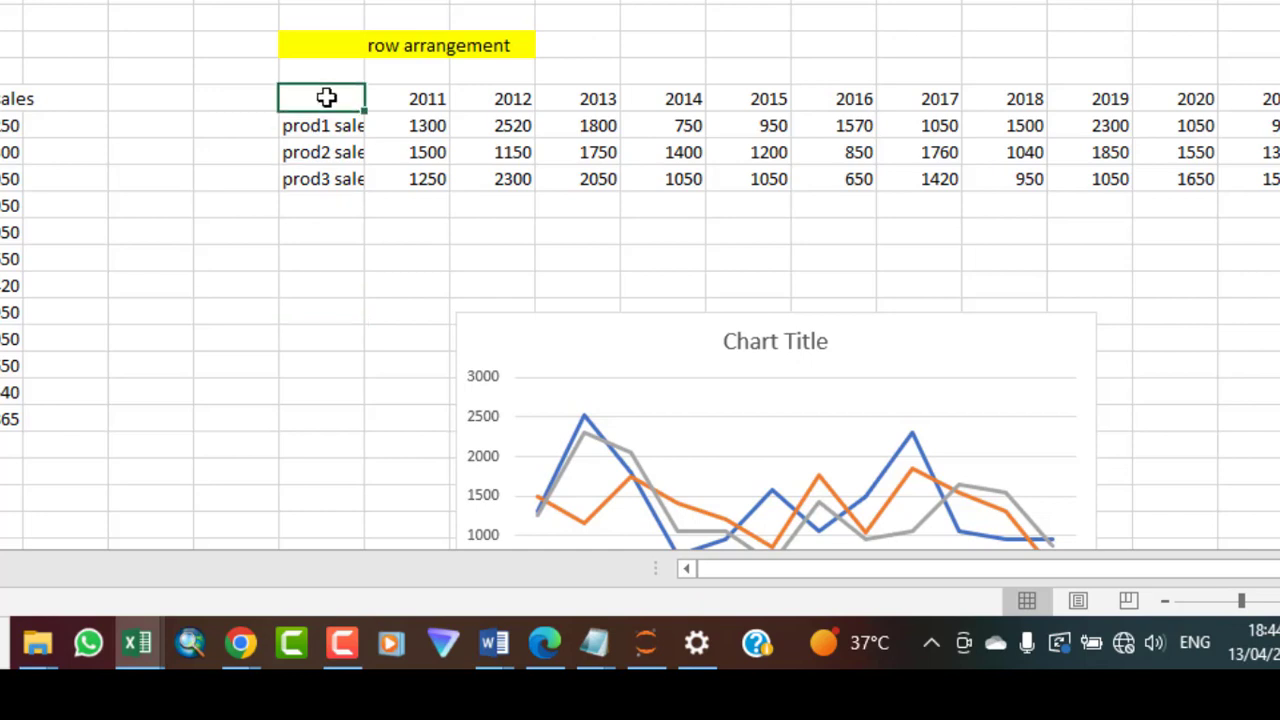
left_click_drag(327, 97, 1199, 176)
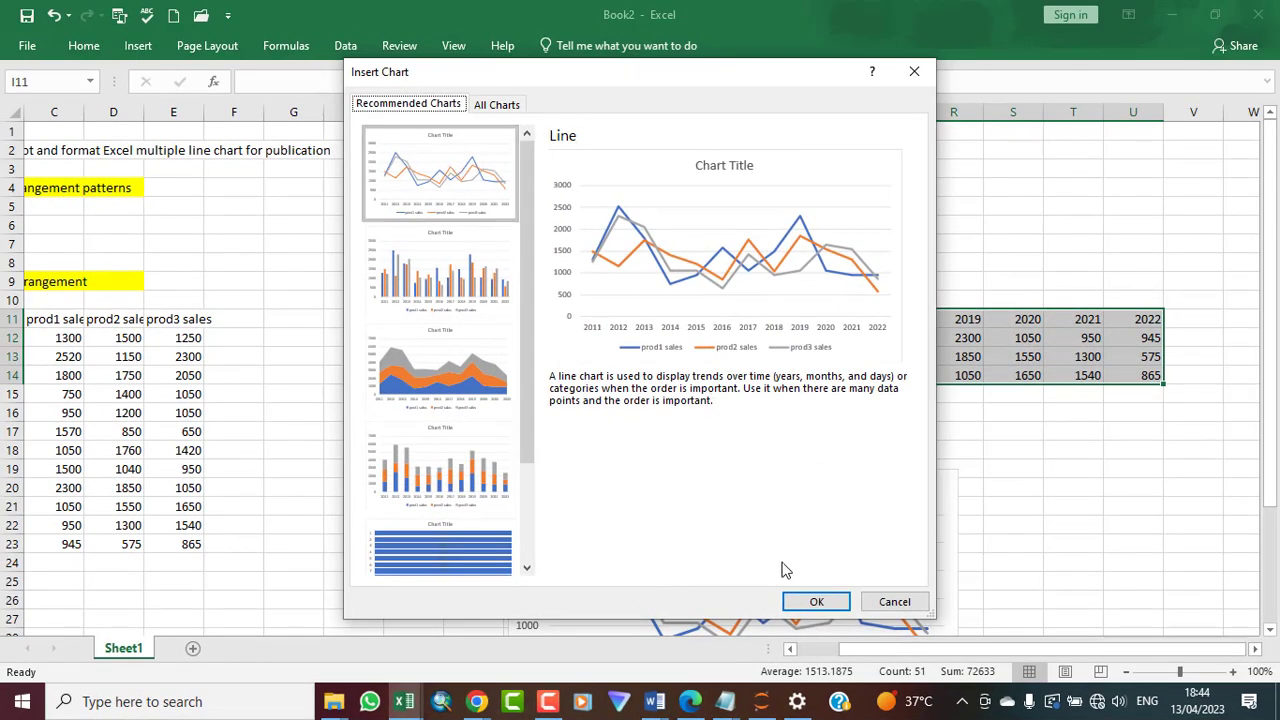
left_click(818, 603)
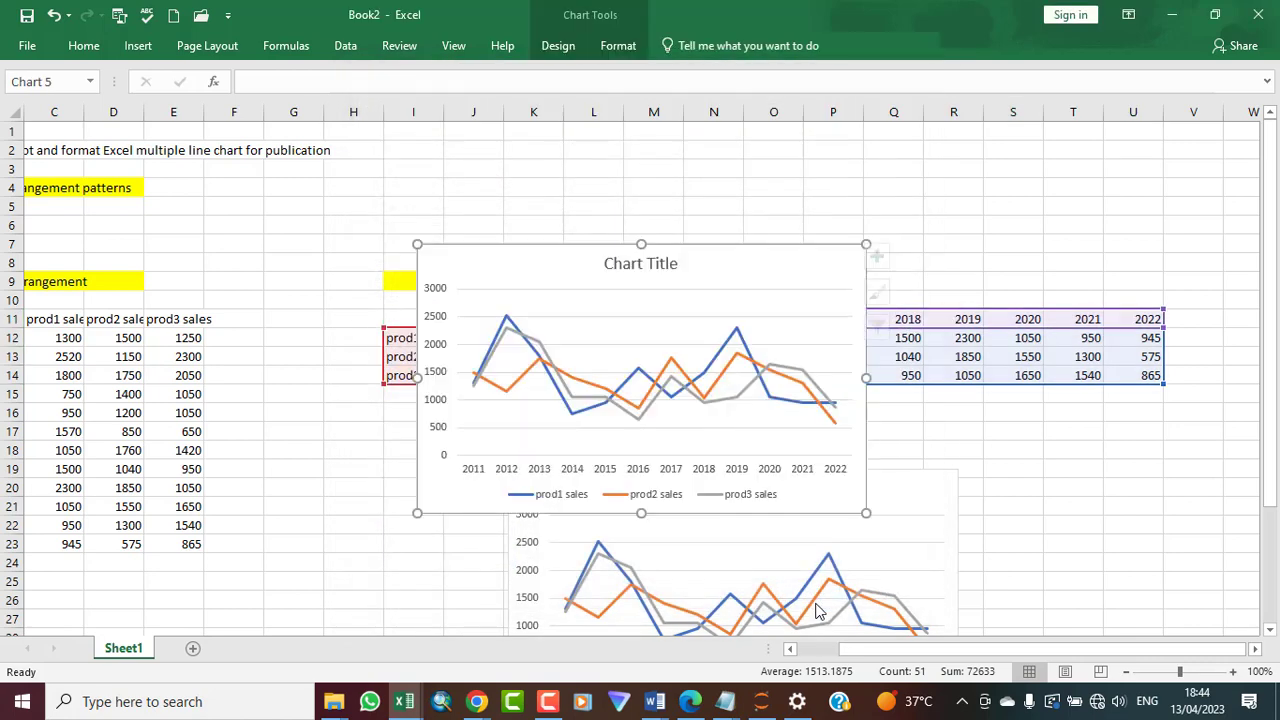
Reposition both charts so each sits below its own data table, side by side
left_click_drag(760, 249, 1006, 151)
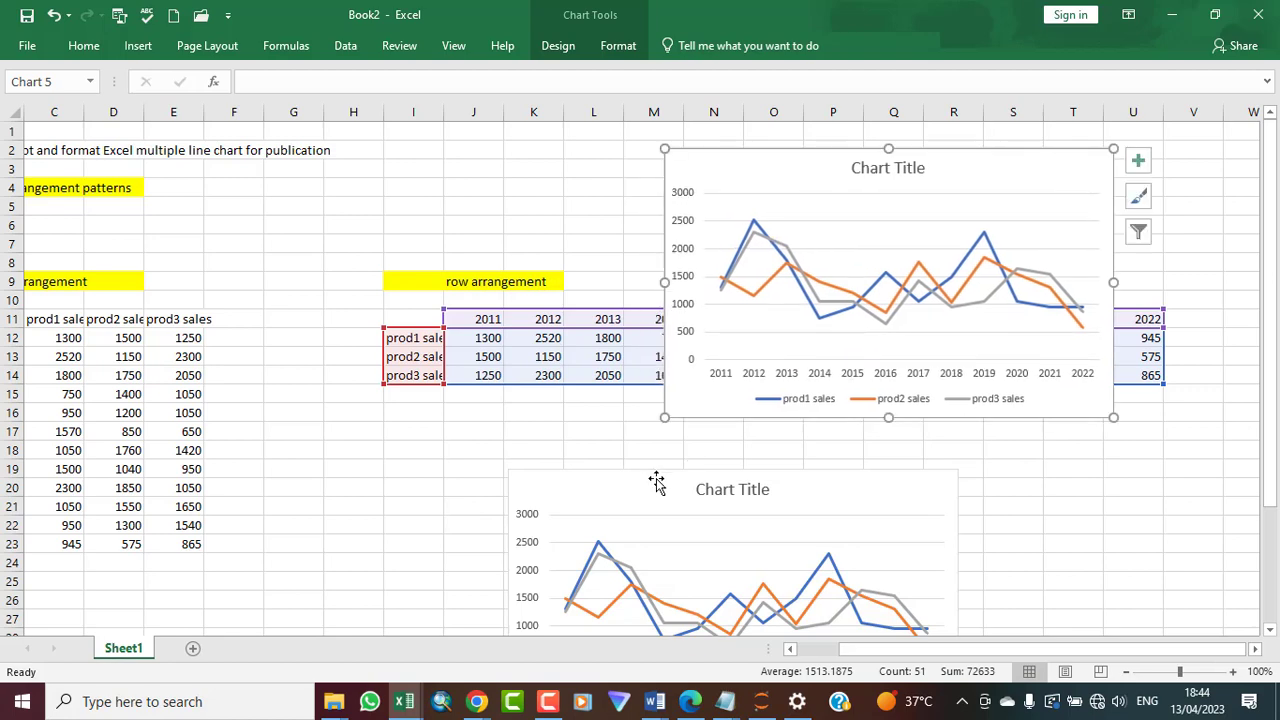
left_click(651, 472, "ctrl")
mouse_move(651, 472)
left_mouse_down()
mouse_move(216, 171)
mouse_move(220, 156)
left_mouse_up()
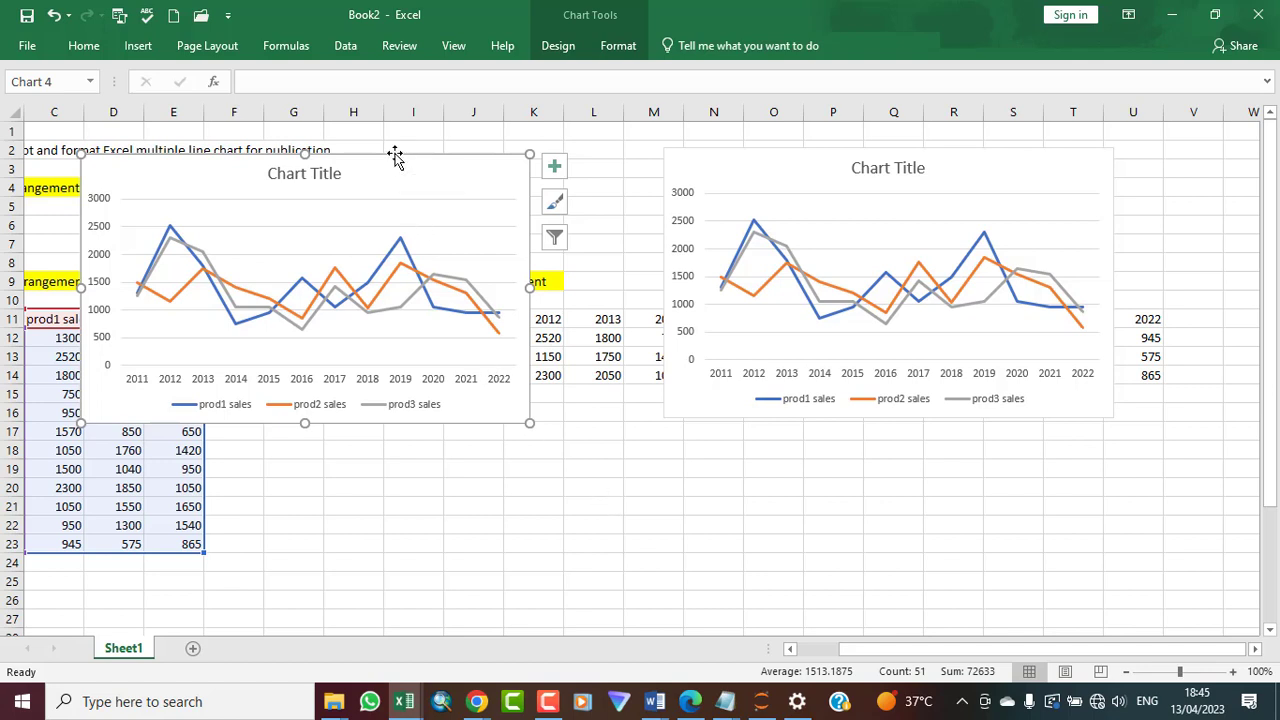
mouse_move(394, 157)
left_mouse_down()
mouse_move(397, 426)
mouse_move(391, 391)
mouse_move(366, 392)
left_mouse_up()
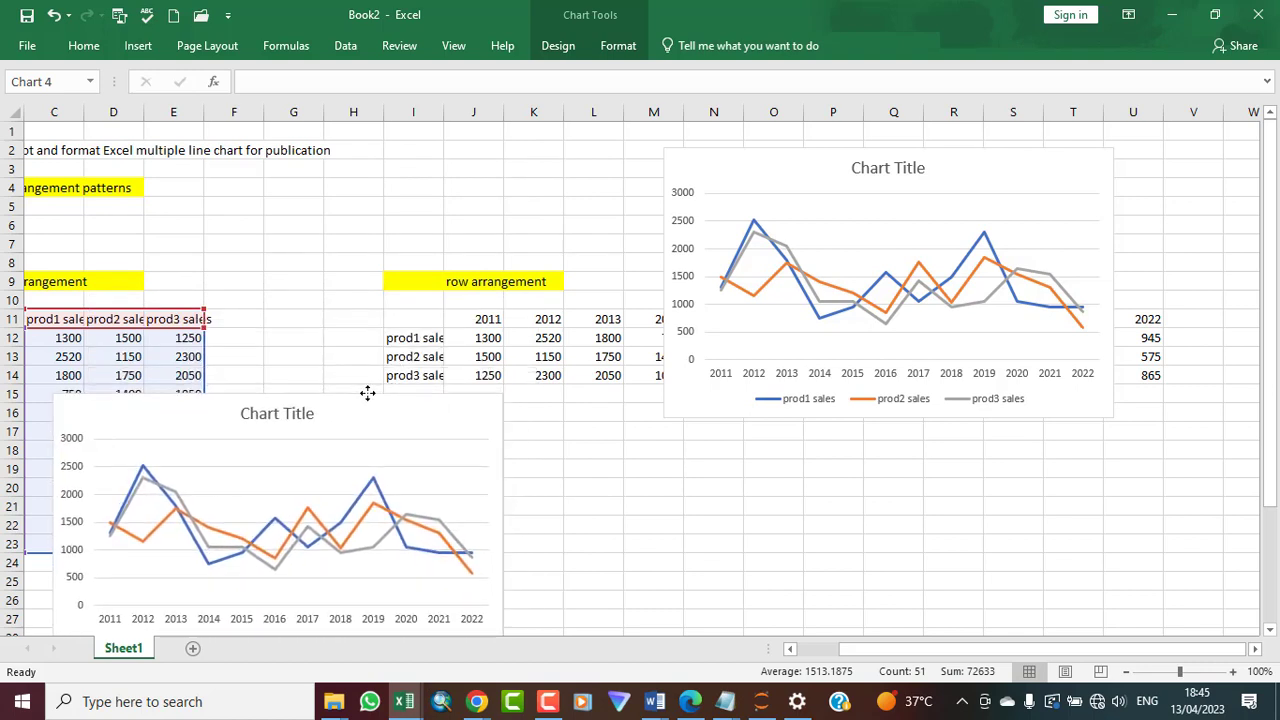
left_click(789, 649)
left_click(789, 649)
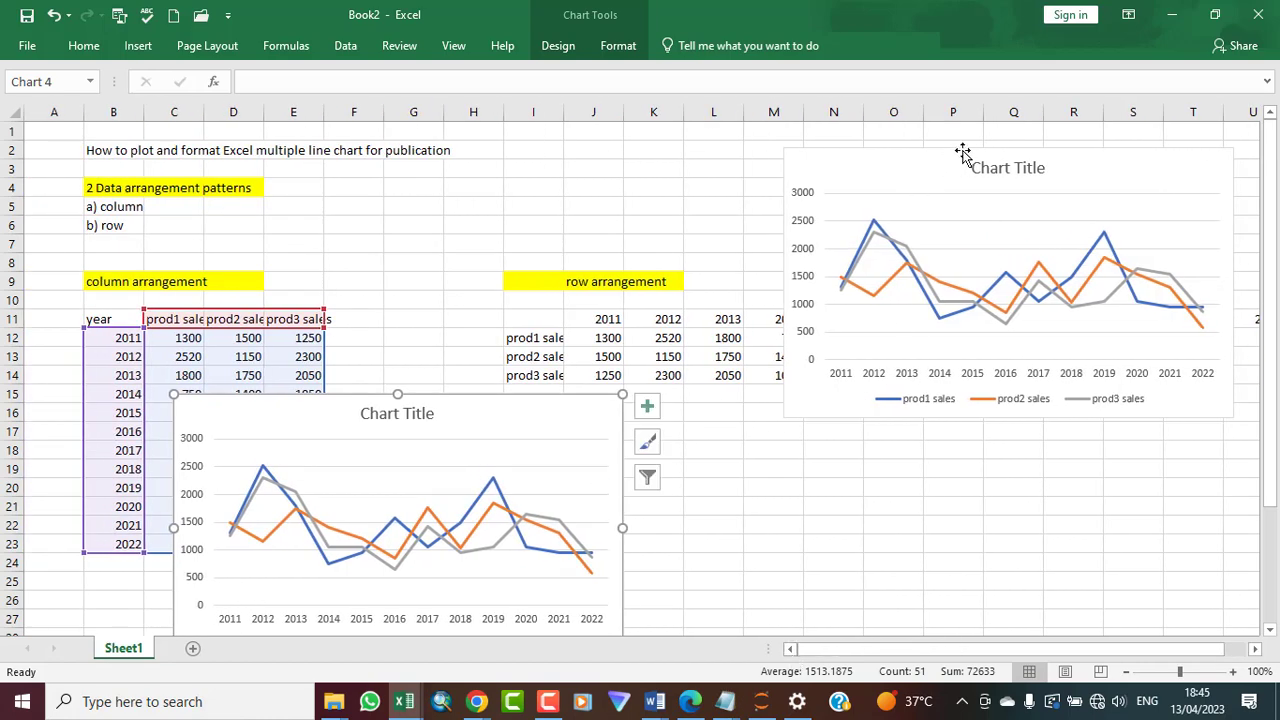
left_click_drag(964, 150, 977, 411)
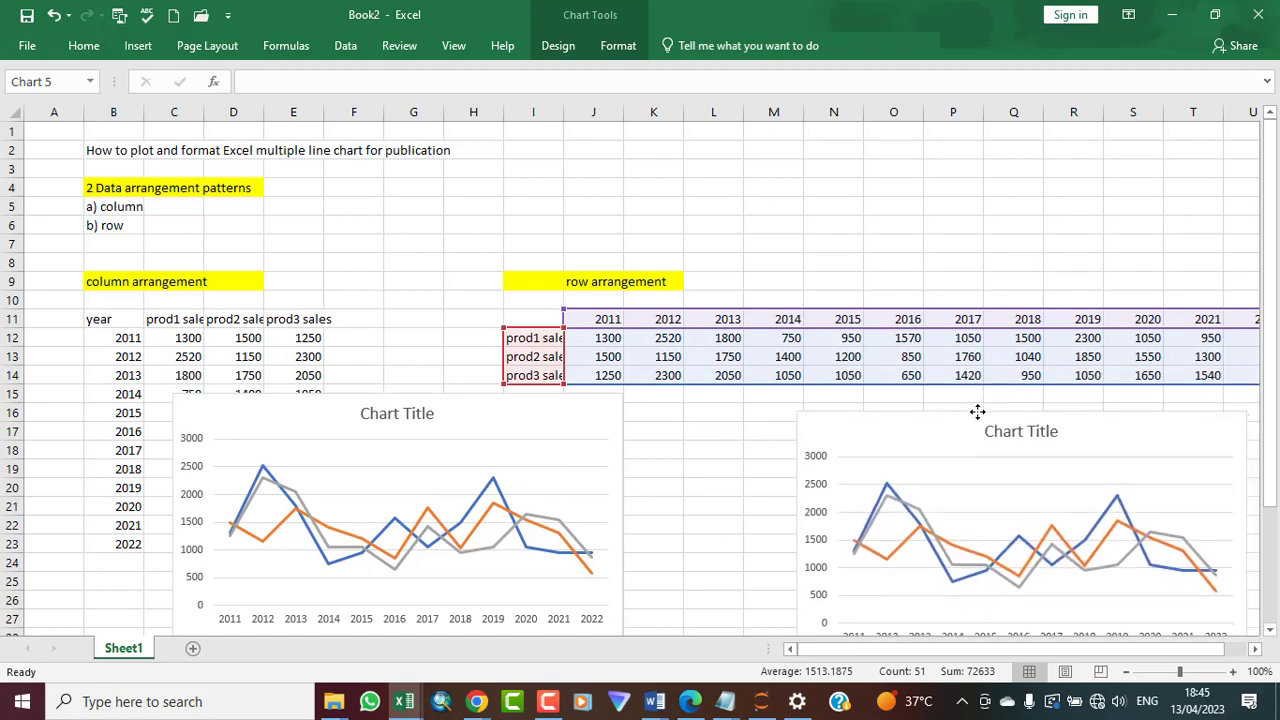
left_click_drag(977, 411, 979, 411)
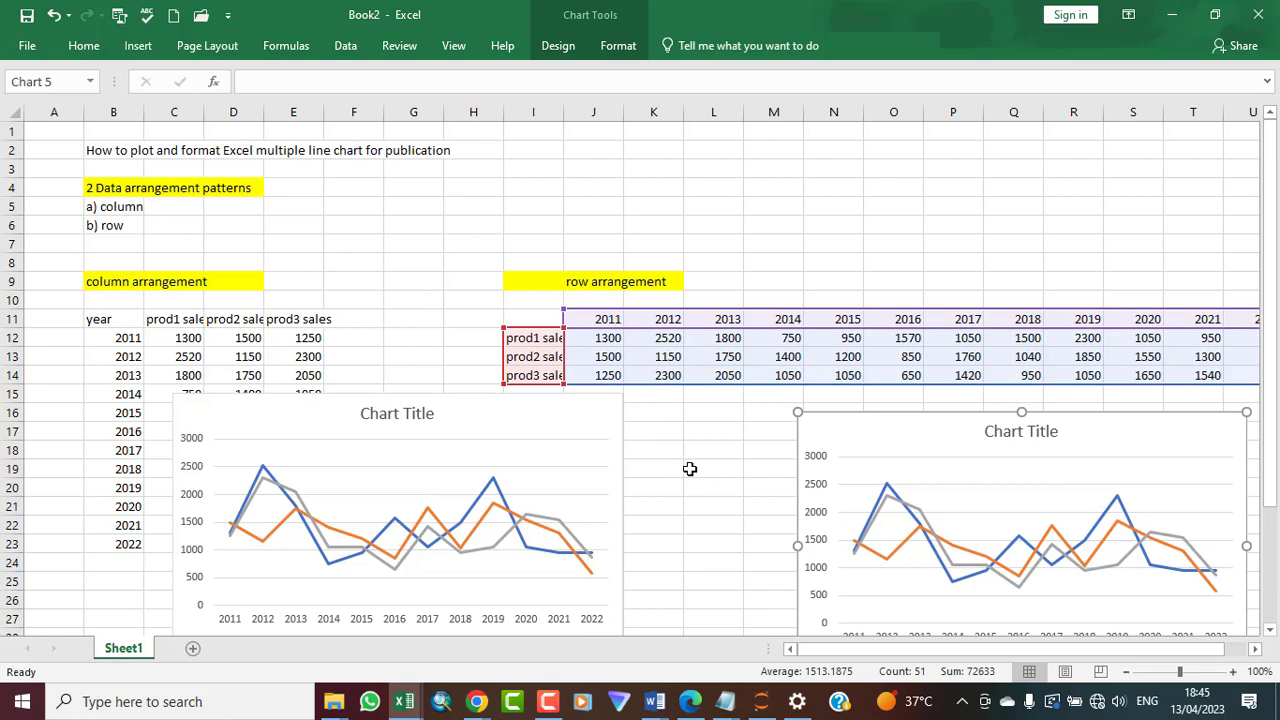
Delete the chart title and the horizontal gridlines from the column-data chart
left_click(1271, 630)
left_click(1271, 630)
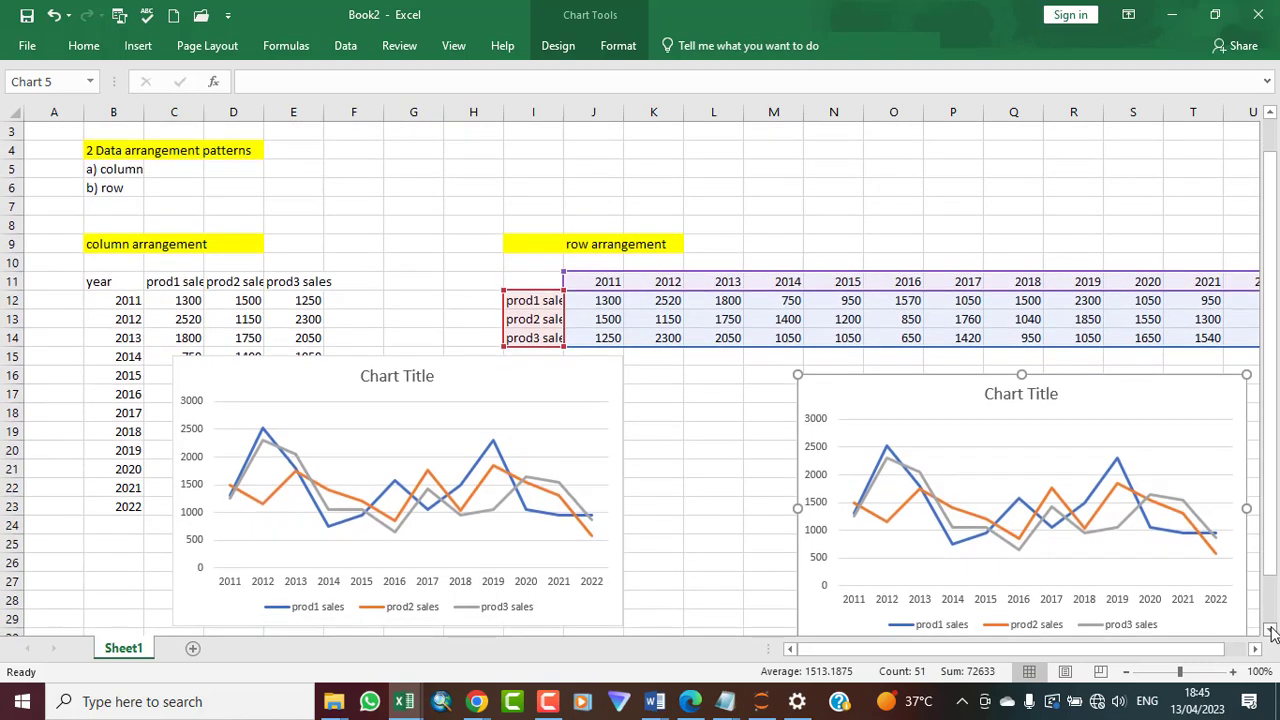
left_click(1271, 630)
left_click(1271, 630)
left_click(1271, 630)
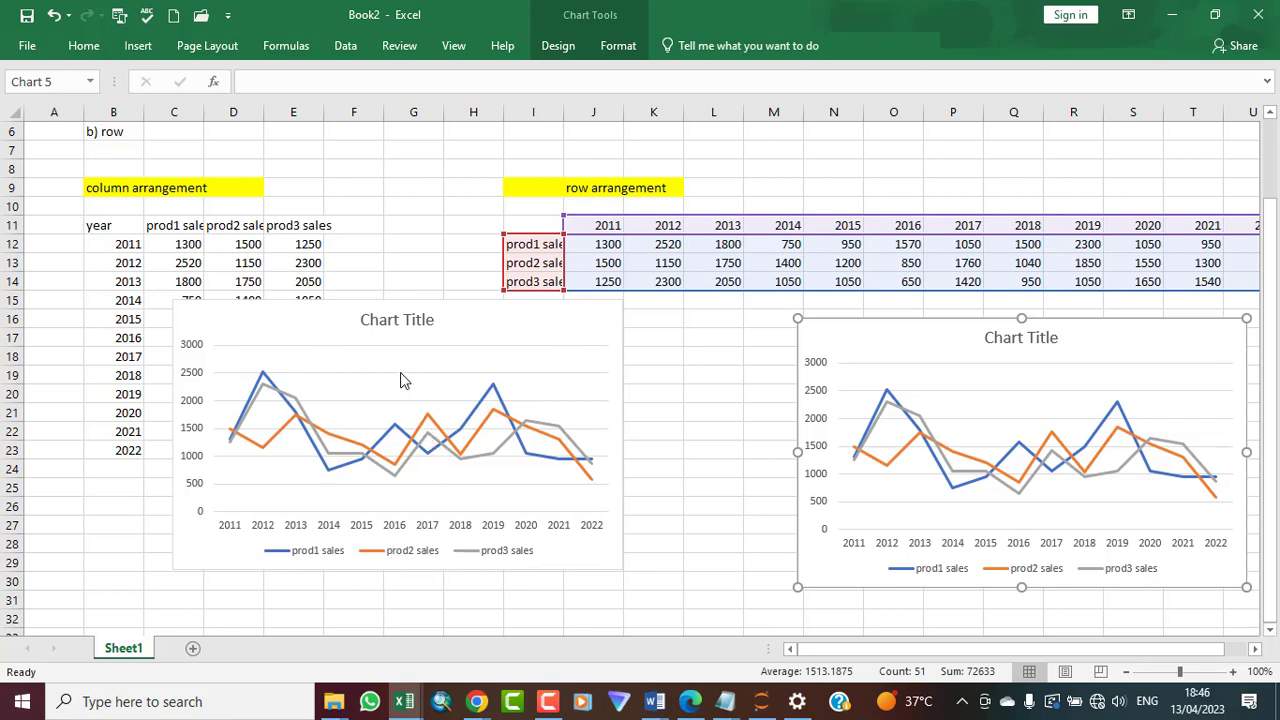
left_click(421, 318)
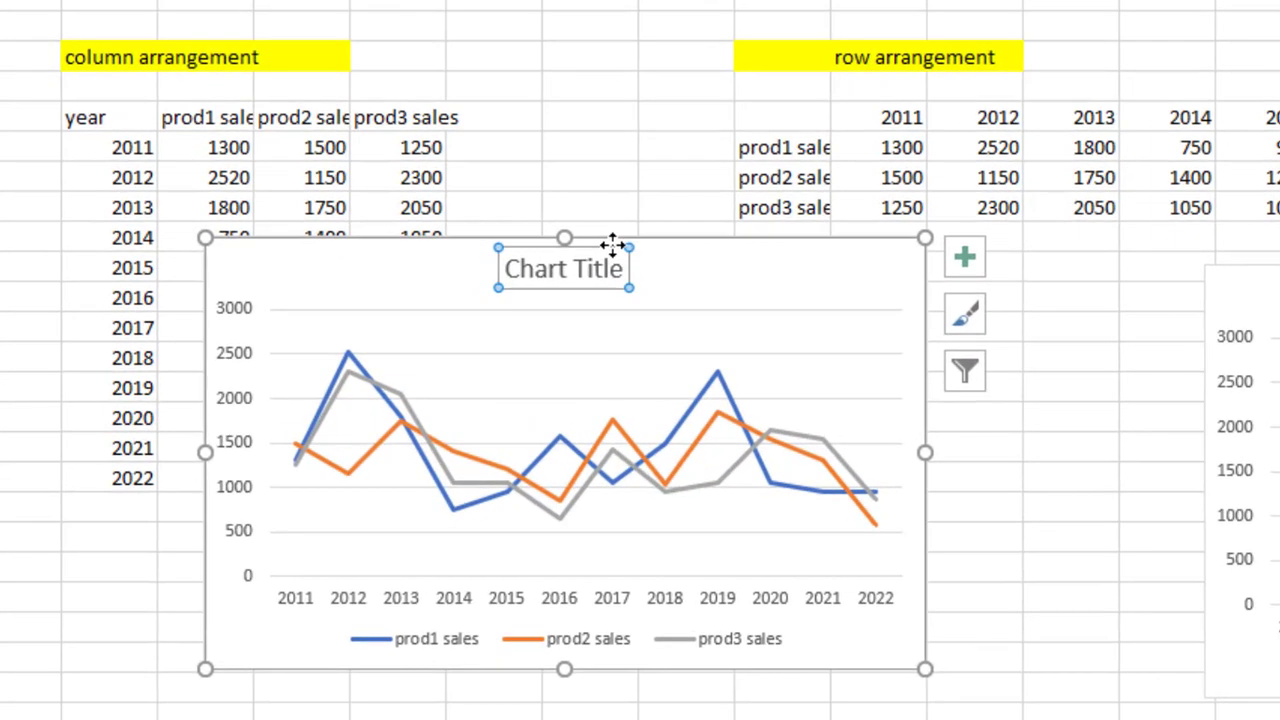
key("Delete")
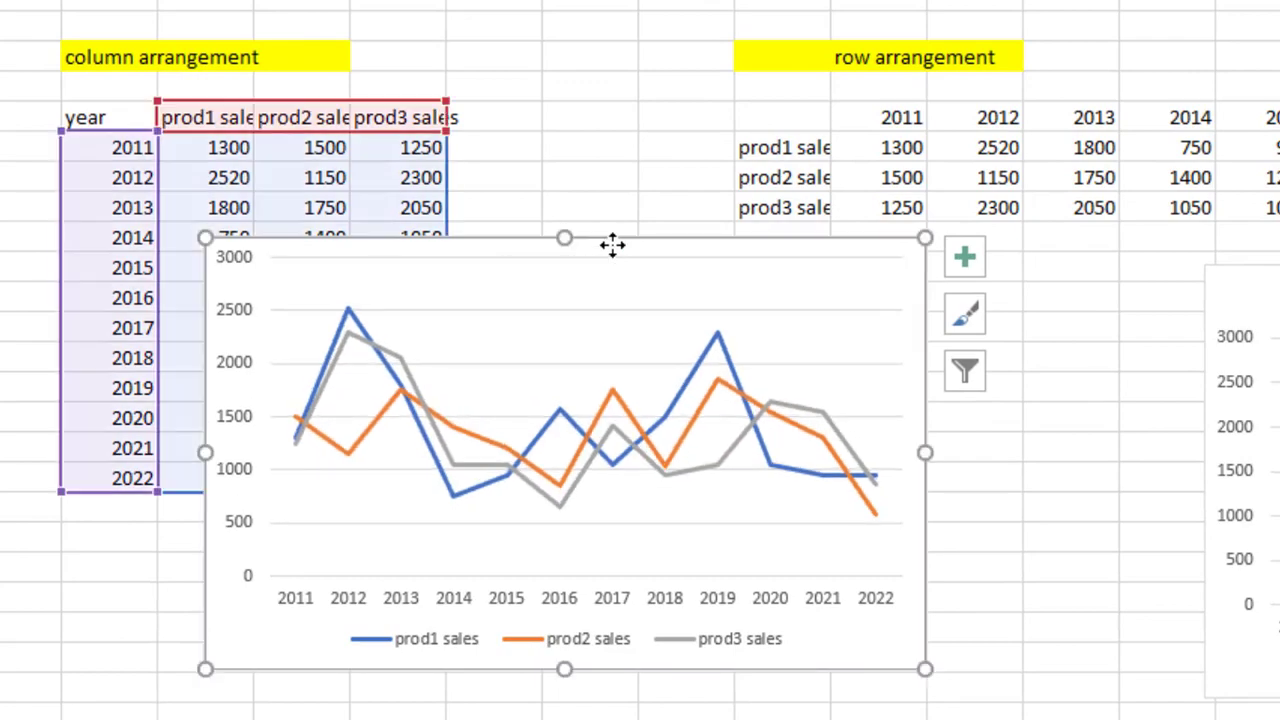
left_click(603, 310)
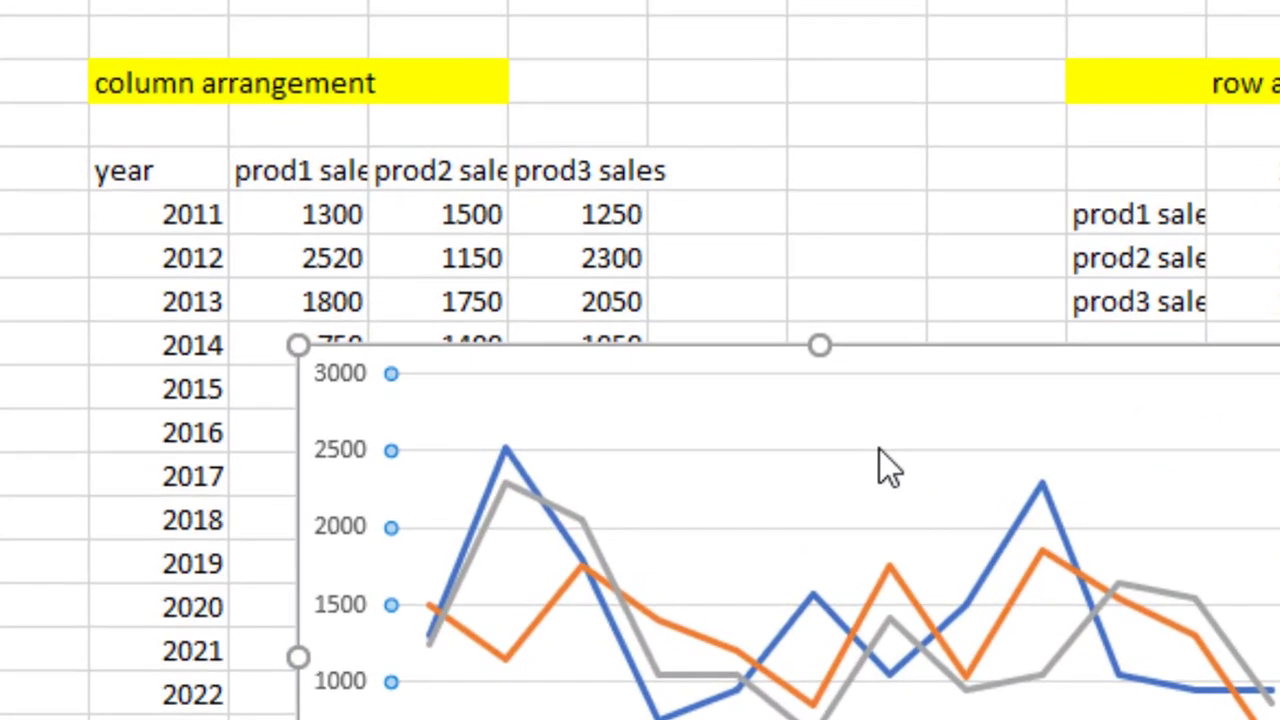
key("Delete")
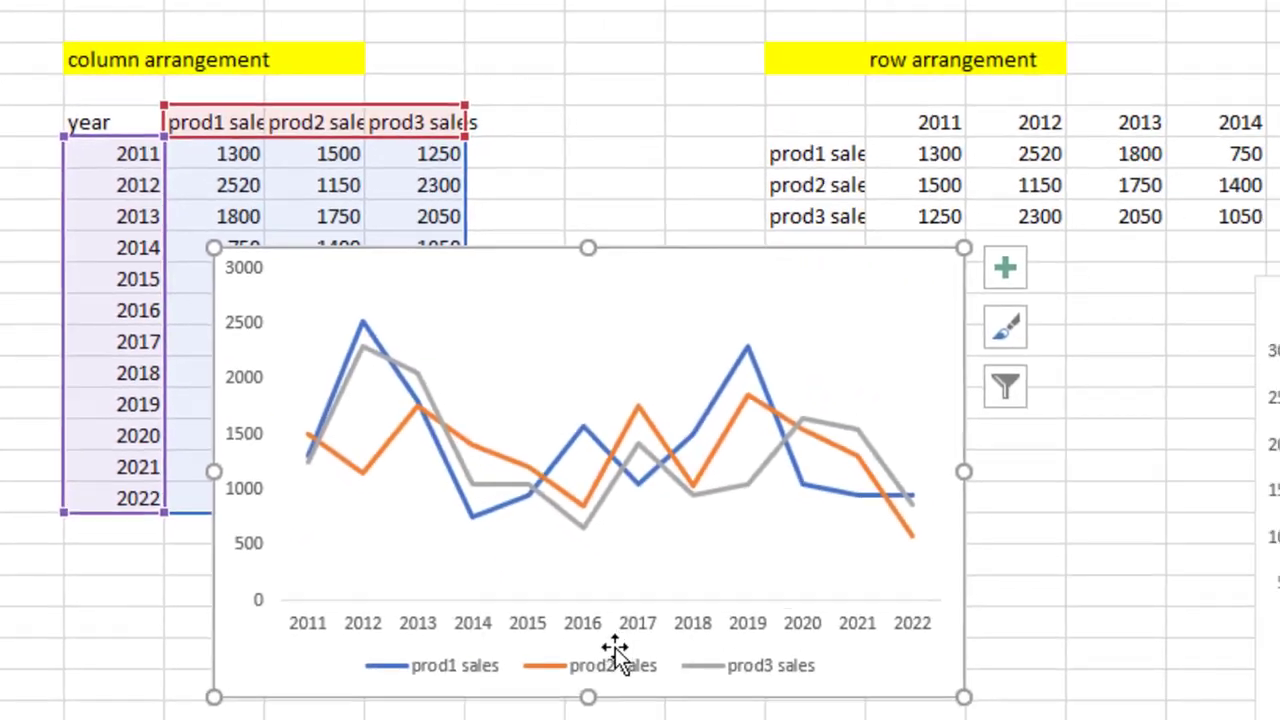
Move the column-data chart's legend from below the plot to the top of the chart
left_click(615, 665)
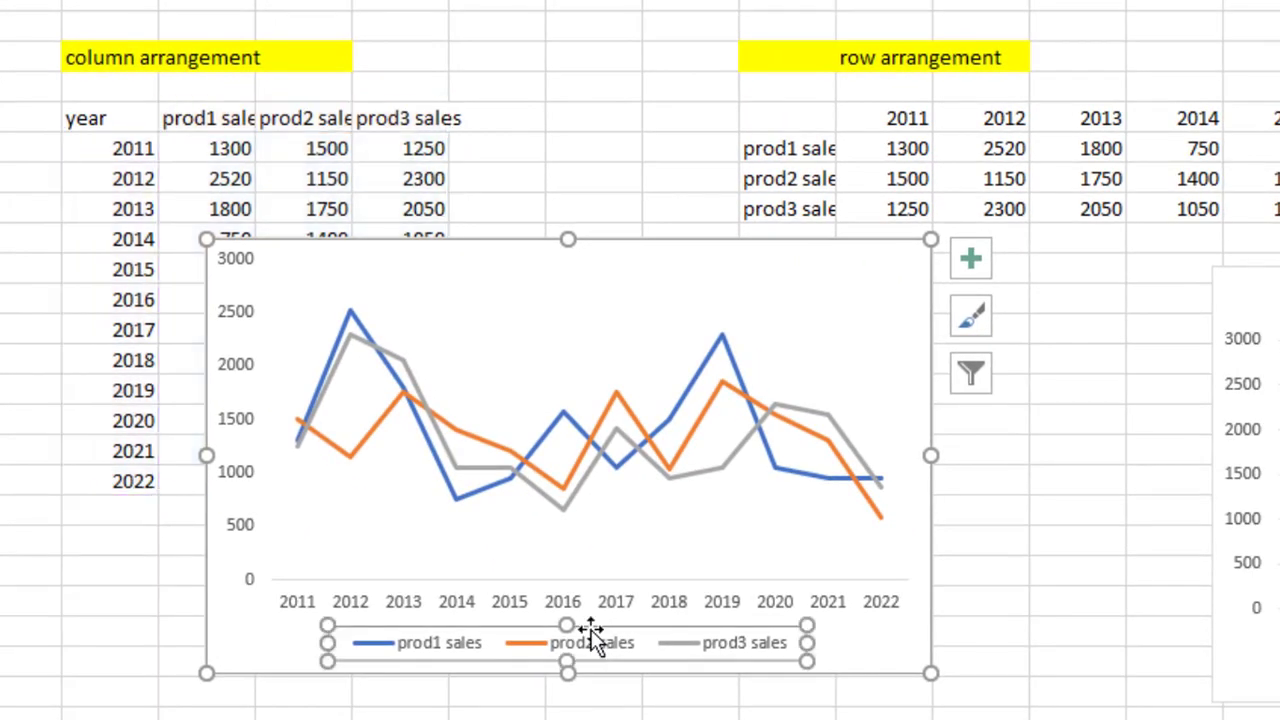
left_click_drag(590, 627, 622, 257)
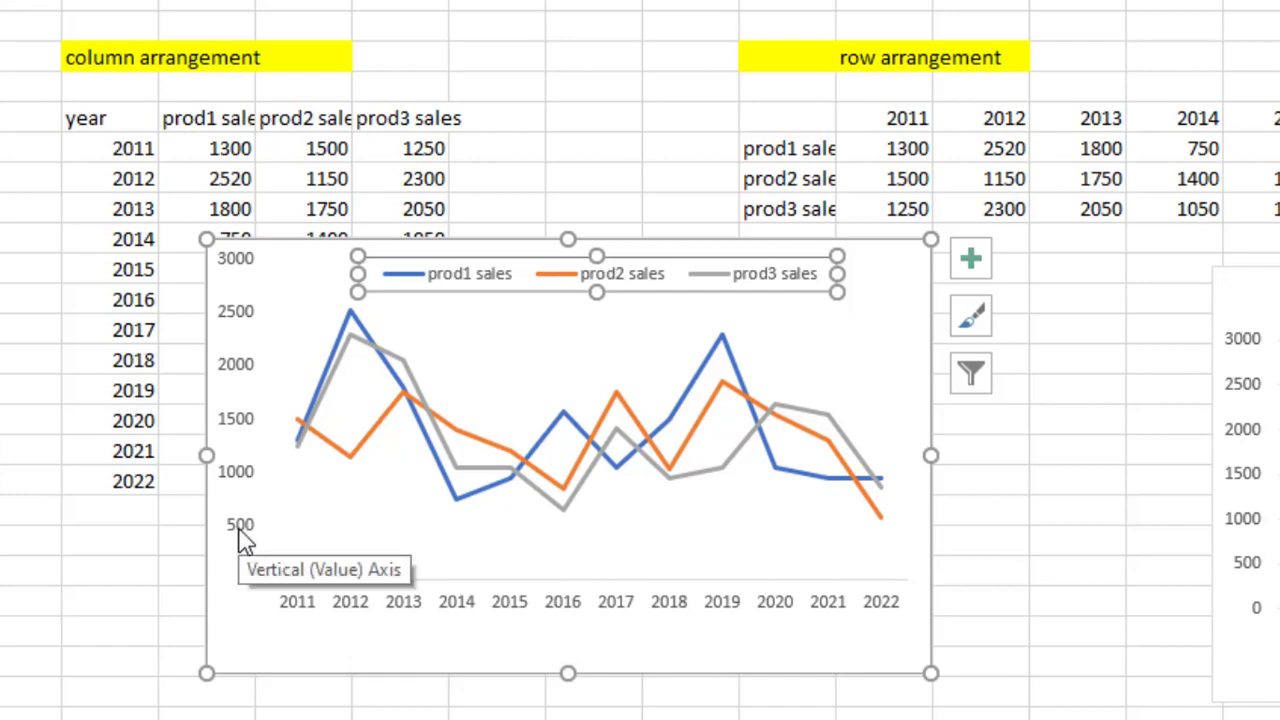
Set the vertical axis minimum bound of the column-data chart to 500
left_click(243, 540)
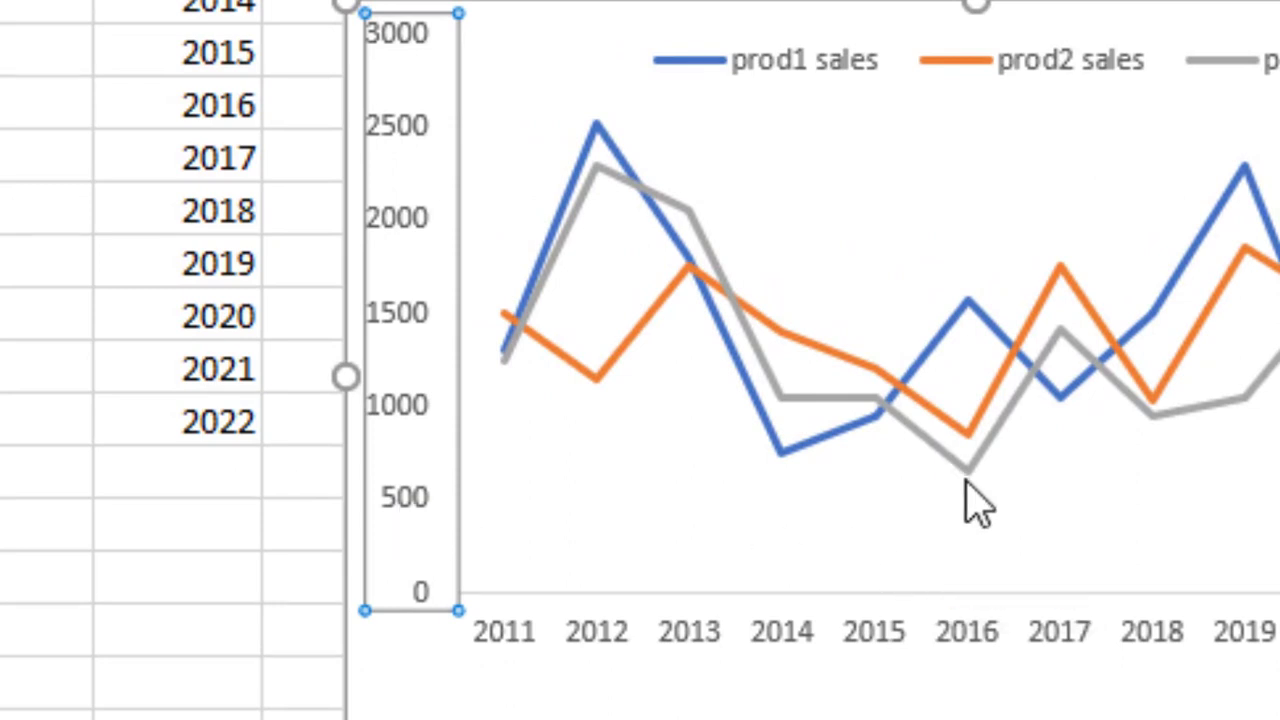
mouse_move(966, 477)
right_click(418, 520)
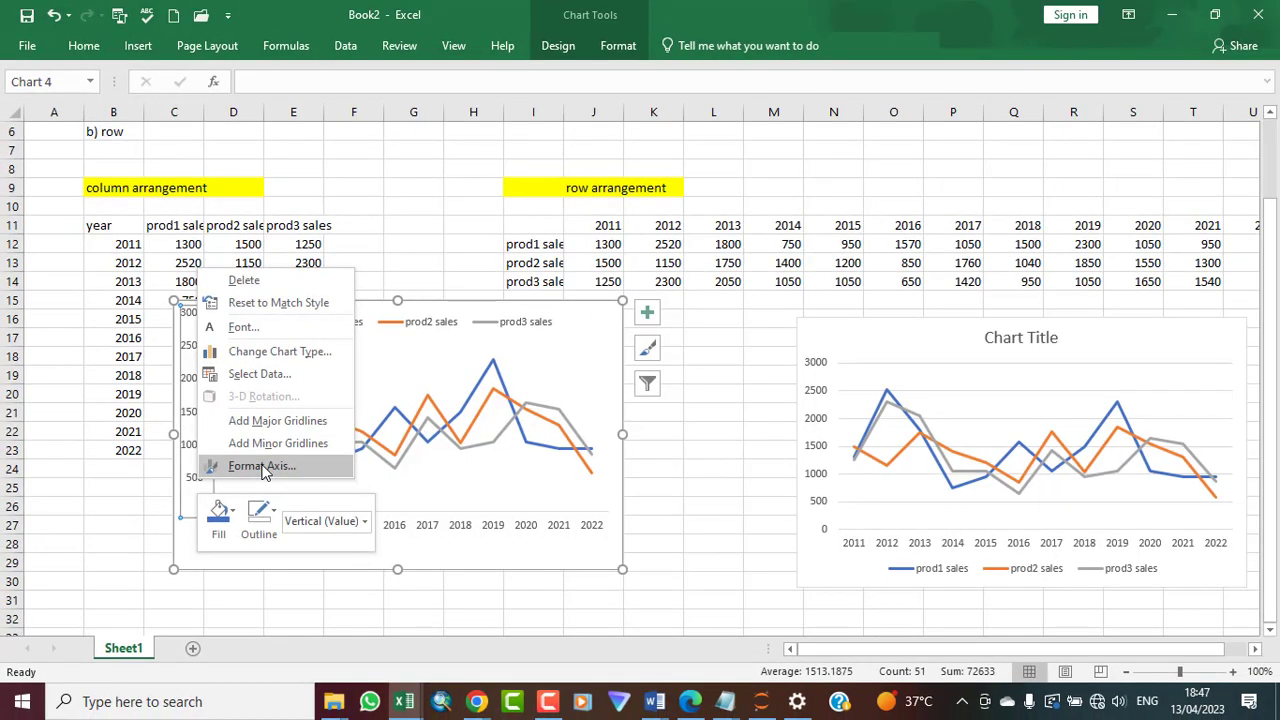
left_click(262, 467)
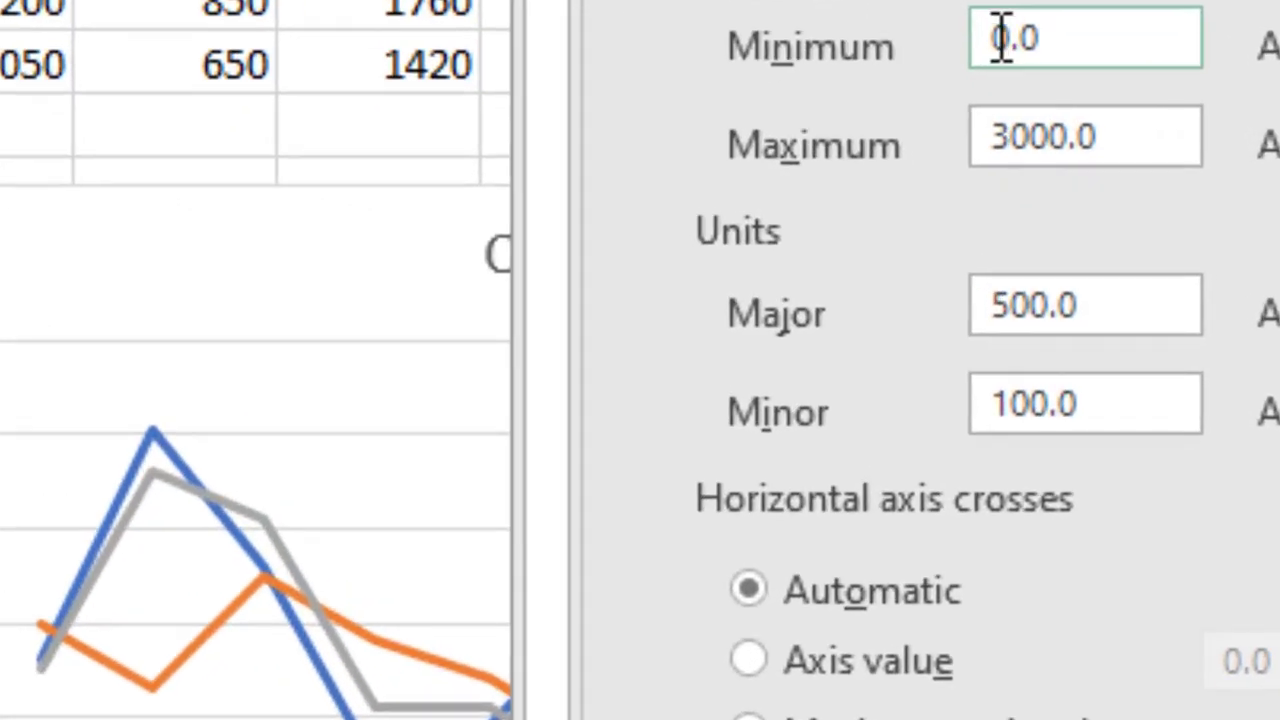
left_click(1000, 38)
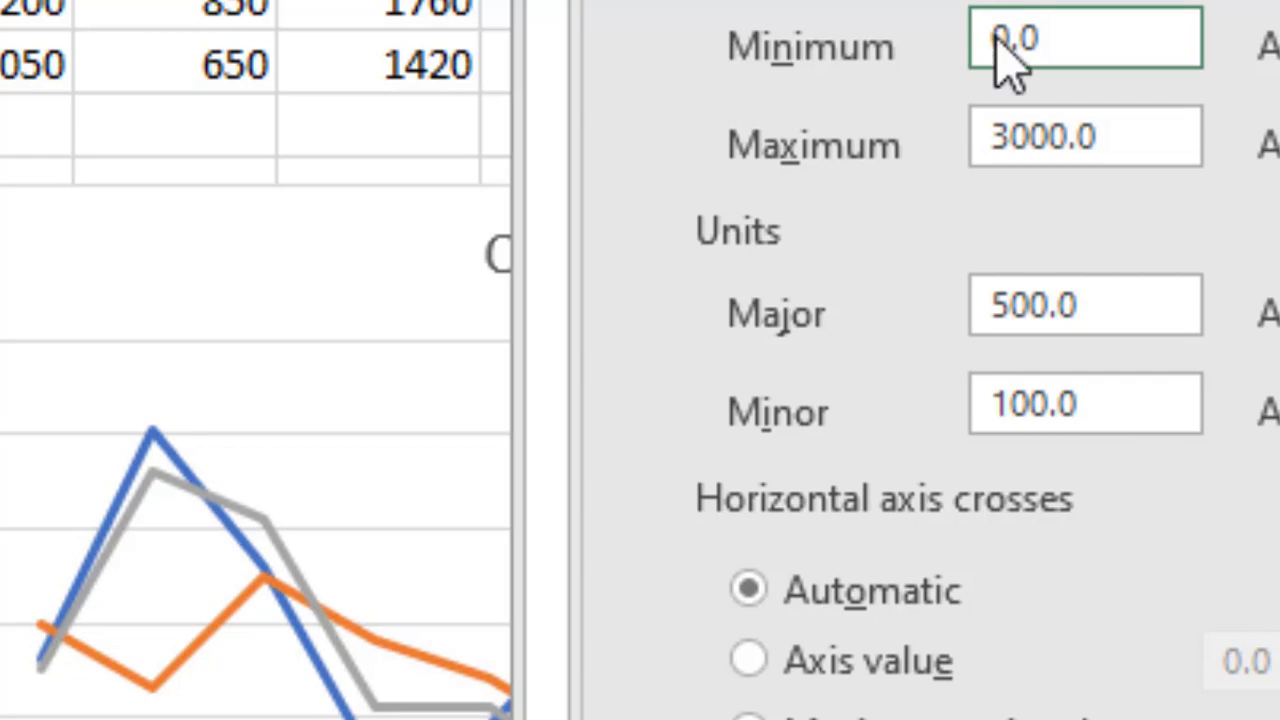
type("5")
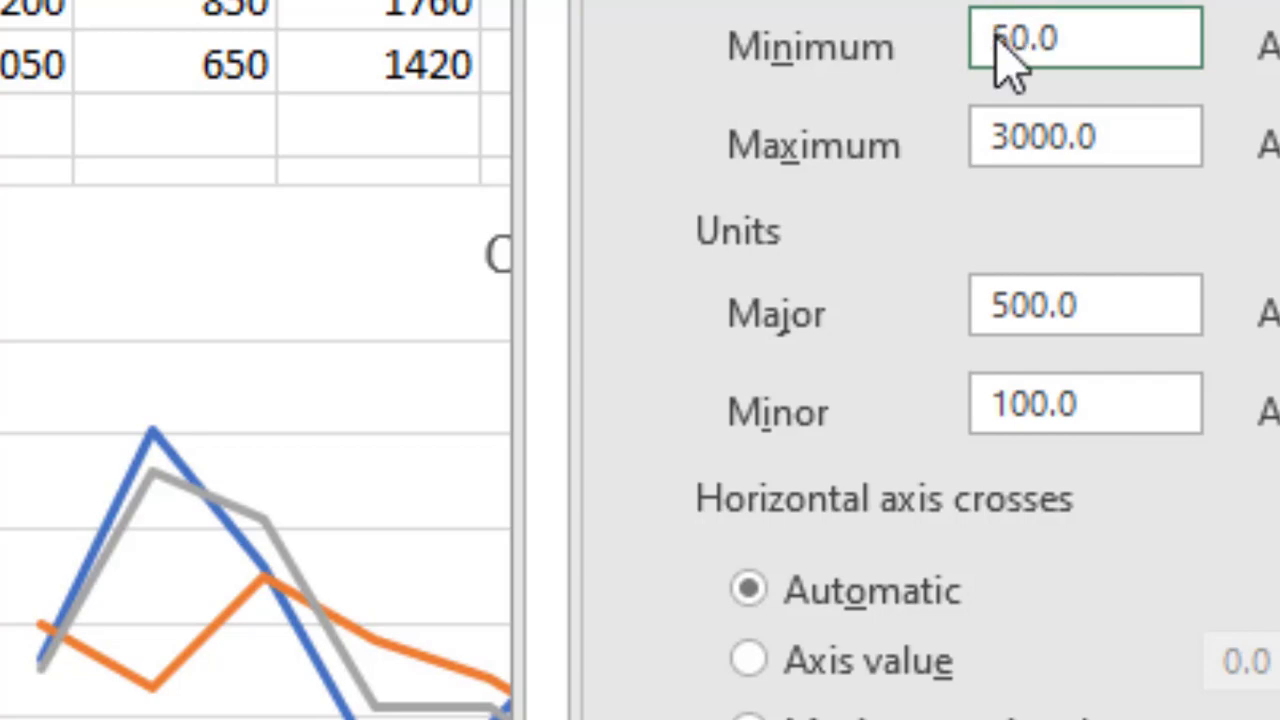
type("0")
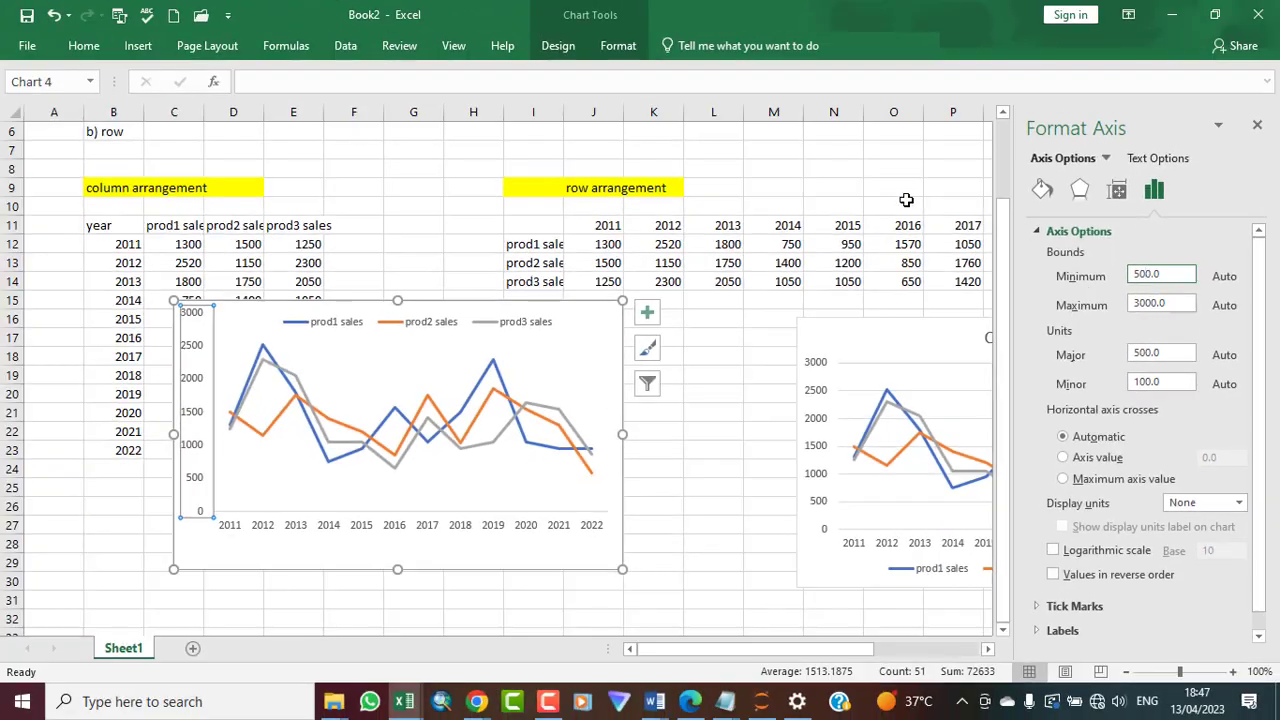
left_click(758, 137)
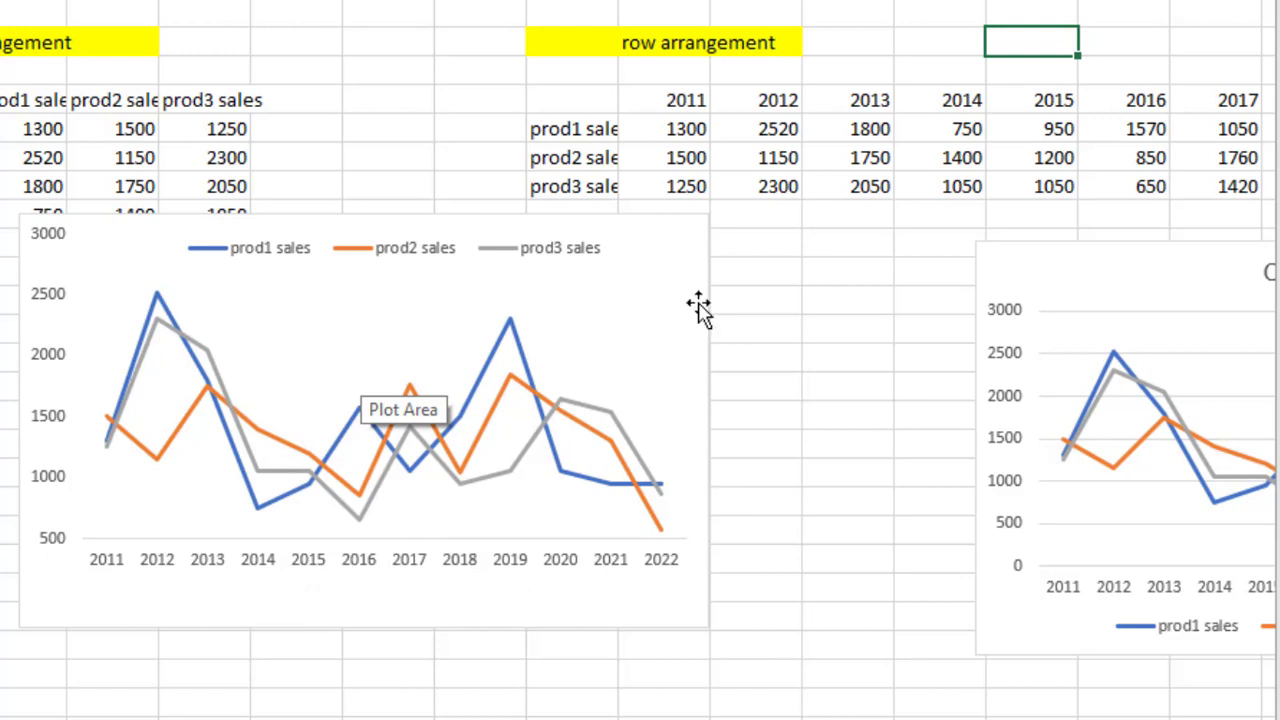
Add axis titles to the column-data chart
left_click(703, 220)
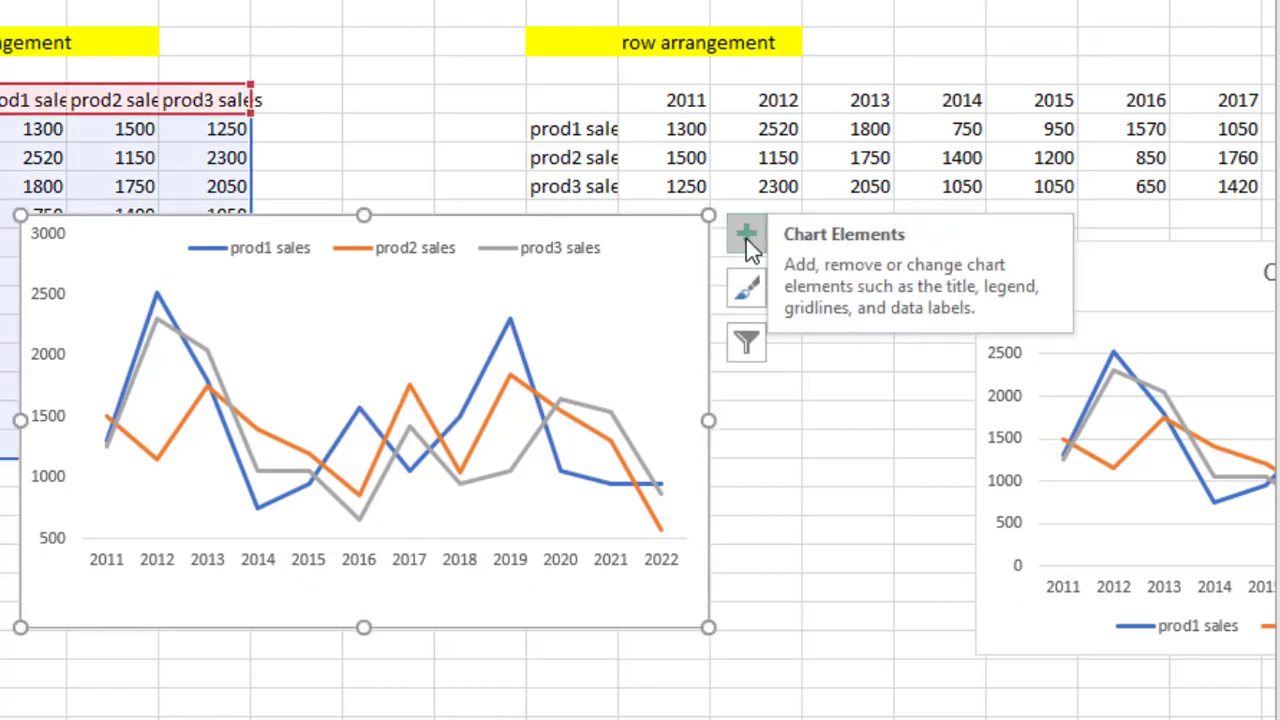
left_click(747, 238)
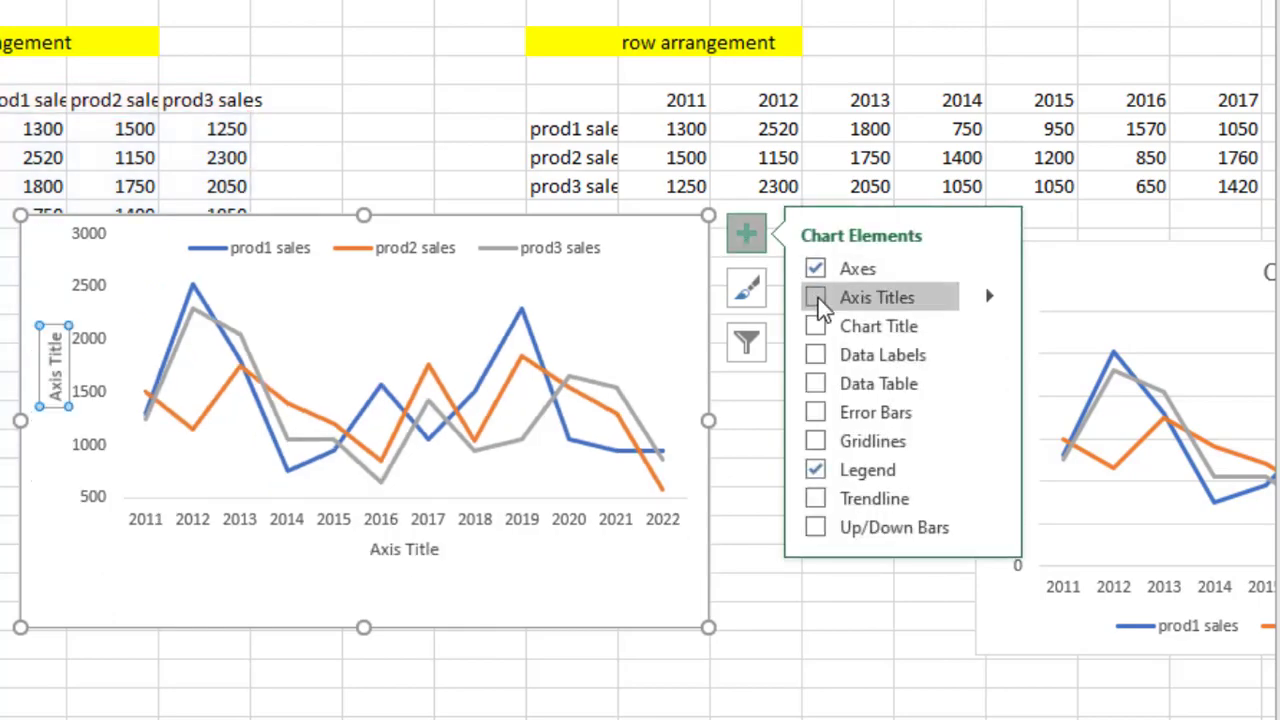
left_click(816, 297)
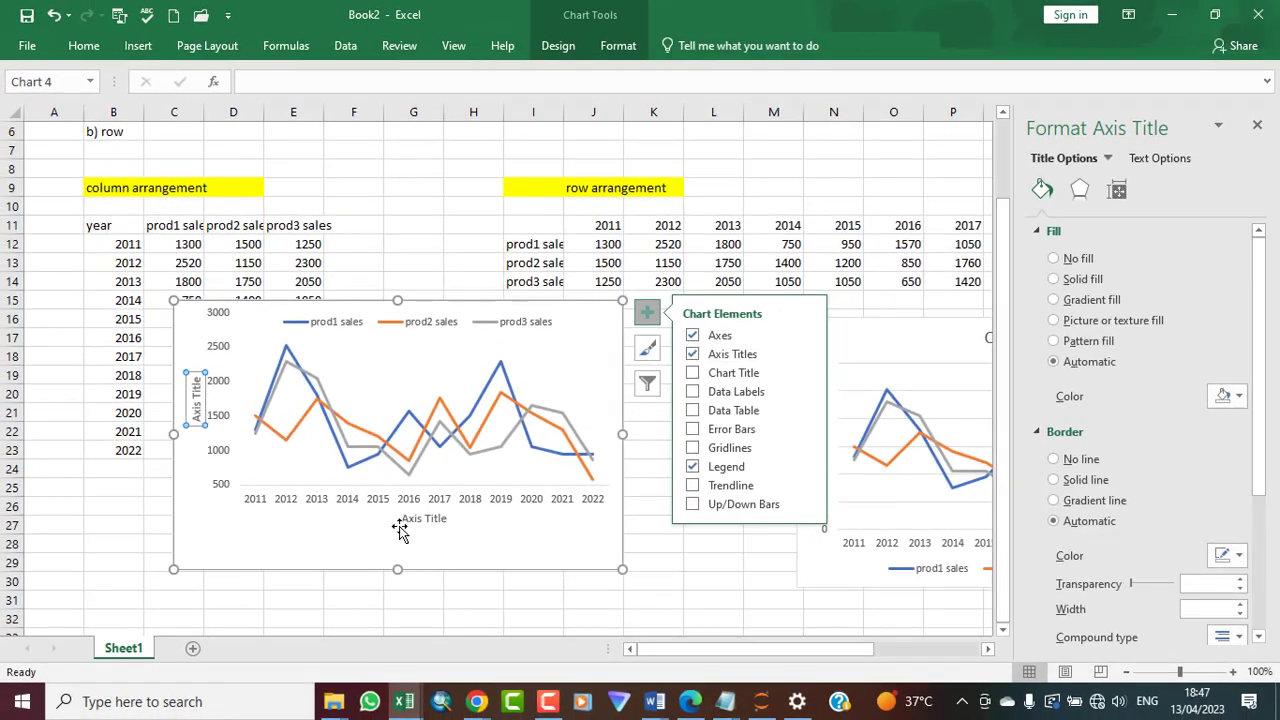
Rename the horizontal axis title to Year
left_click(425, 518)
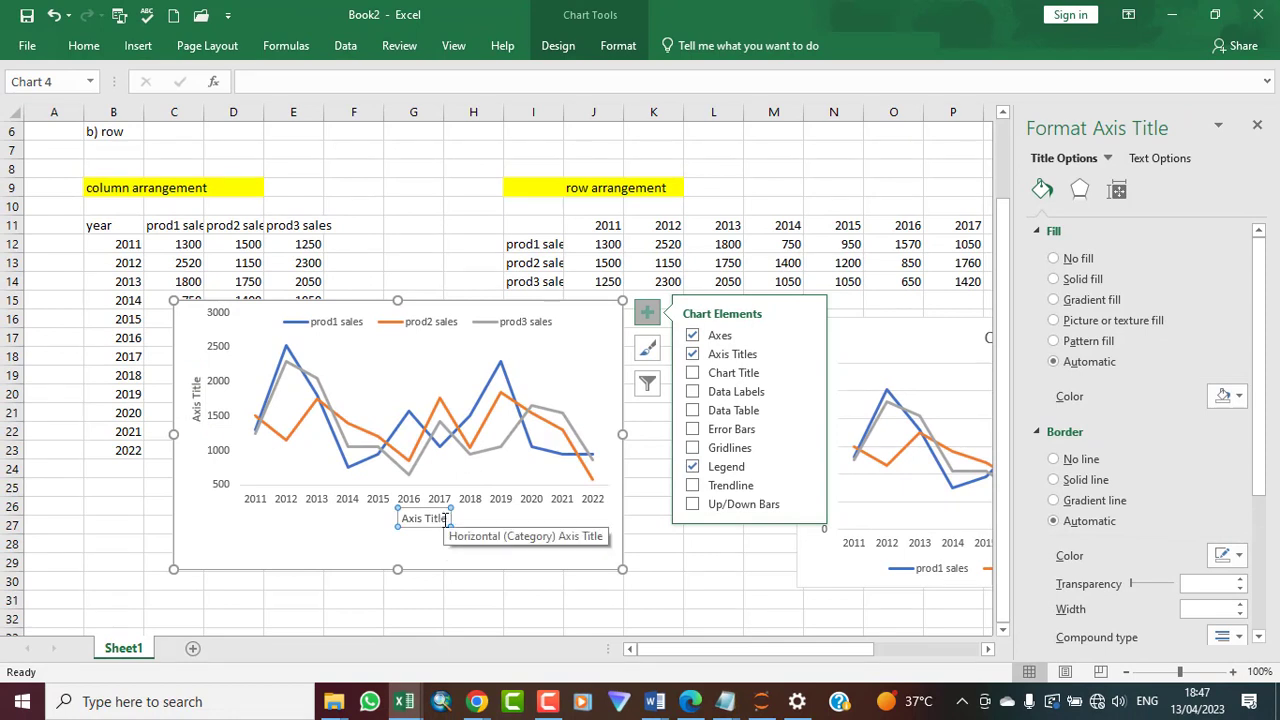
left_click(446, 519)
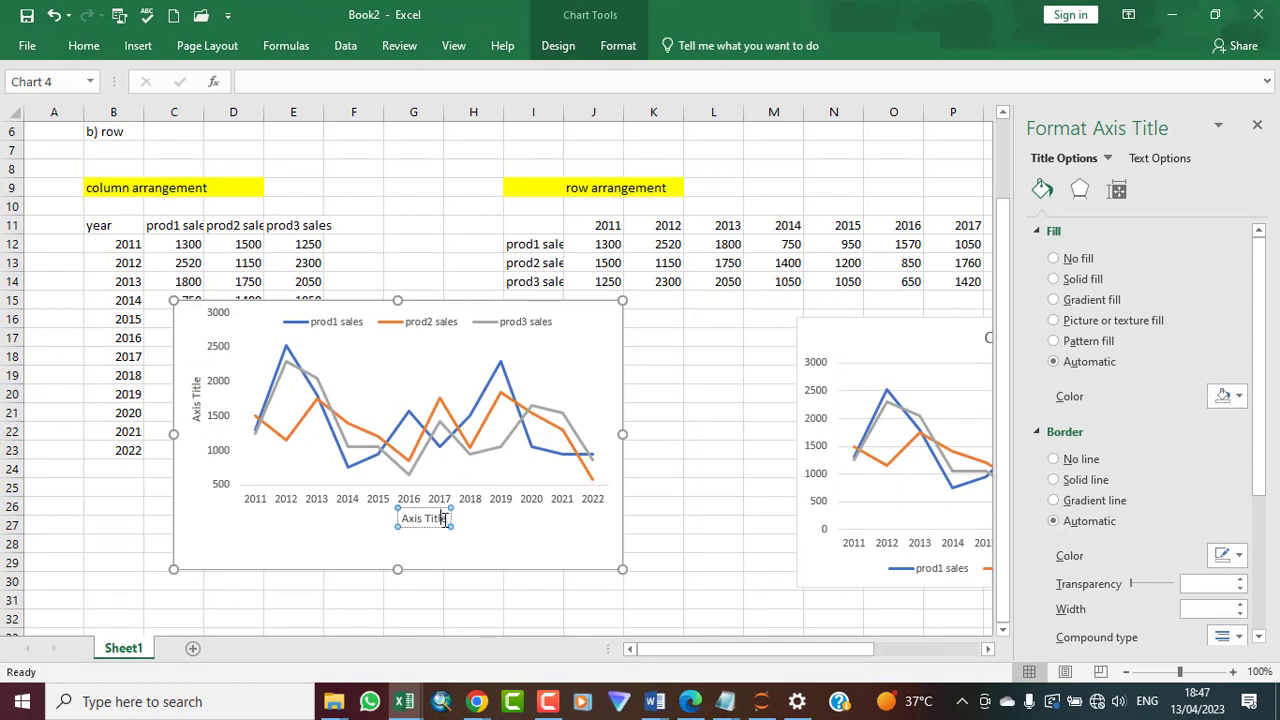
key("BackSpace")
key("BackSpace")
key("BackSpace")
key("BackSpace")
key("BackSpace")
key("BackSpace")
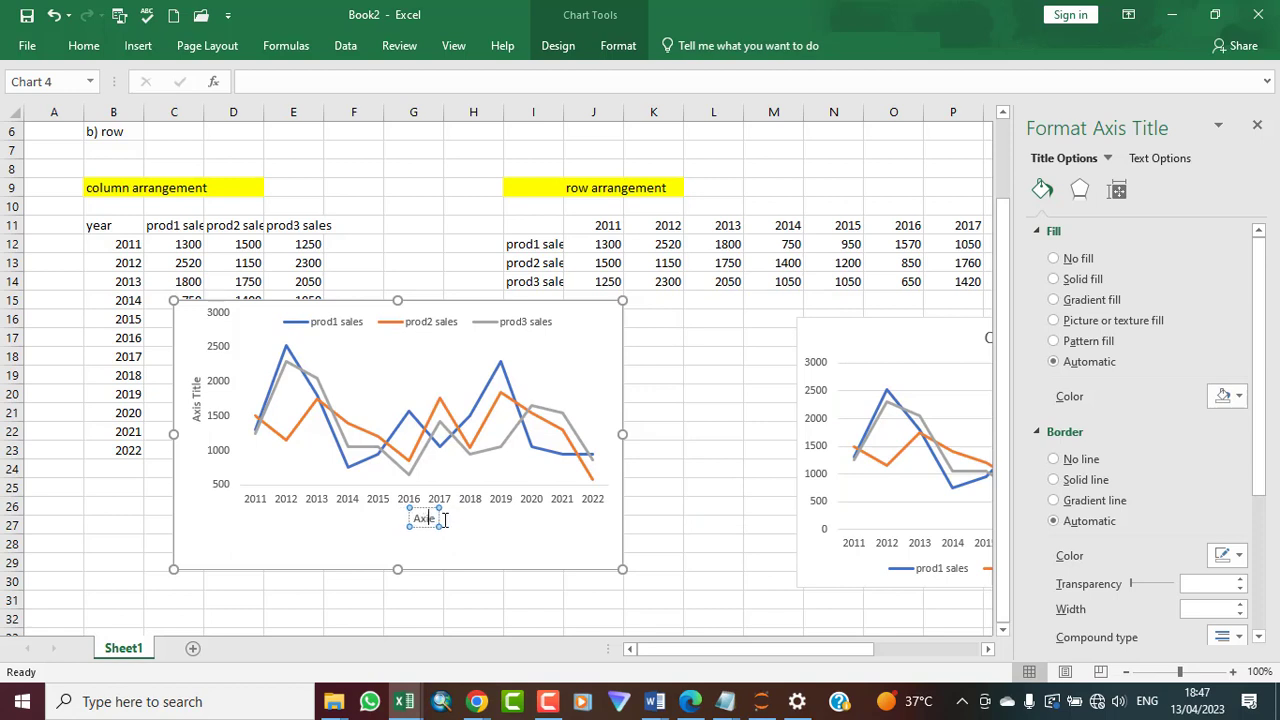
key("BackSpace")
key("BackSpace")
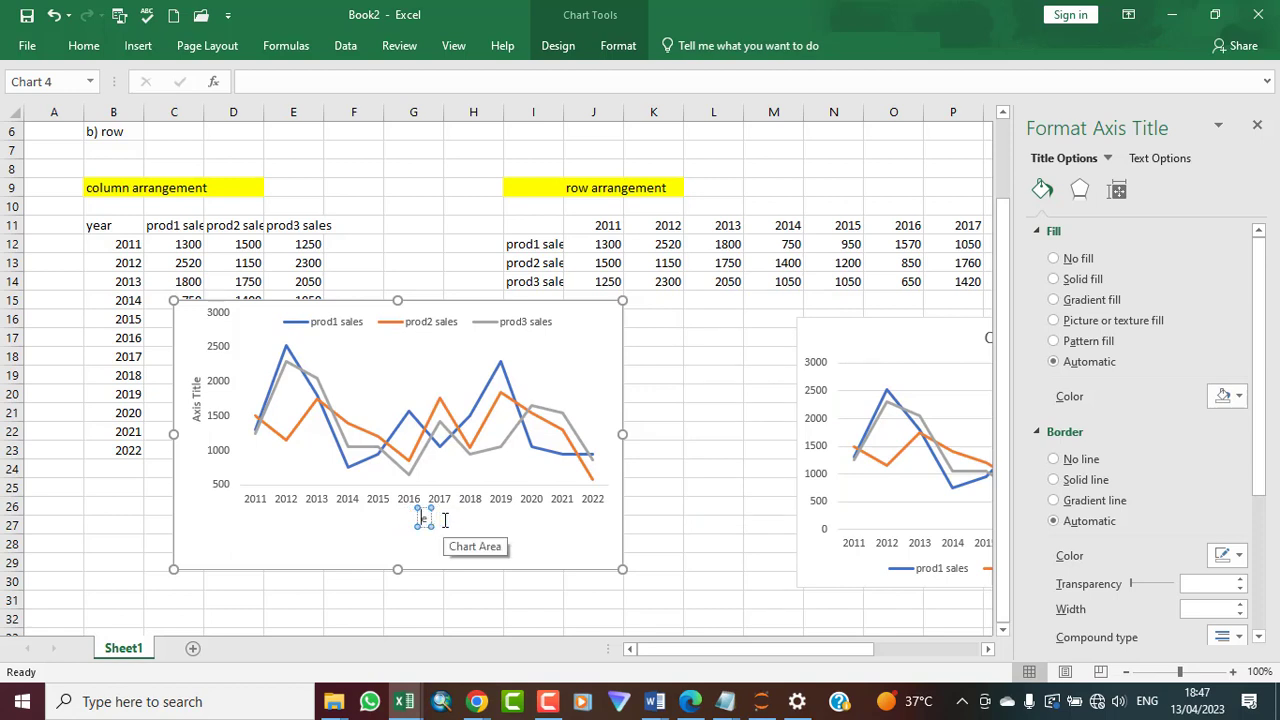
key("BackSpace")
type("Year")
left_click(549, 546)
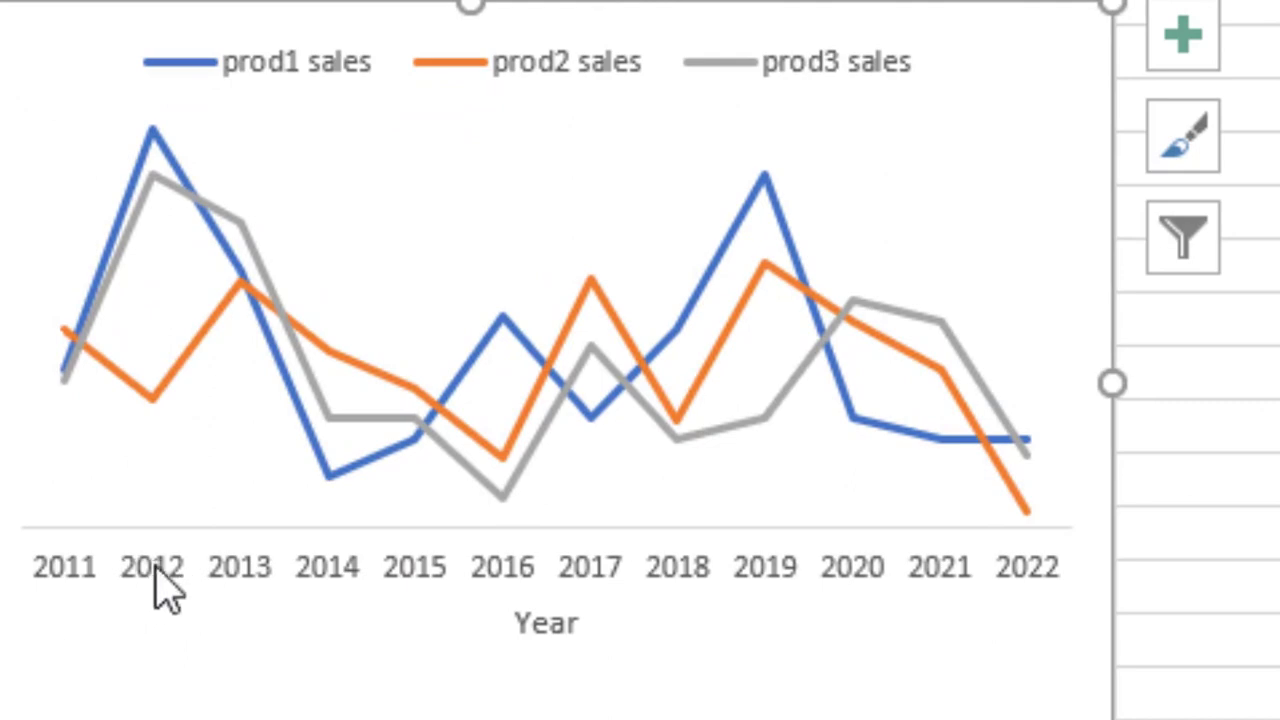
Set the font colour of the Year axis title to black
left_click(545, 622)
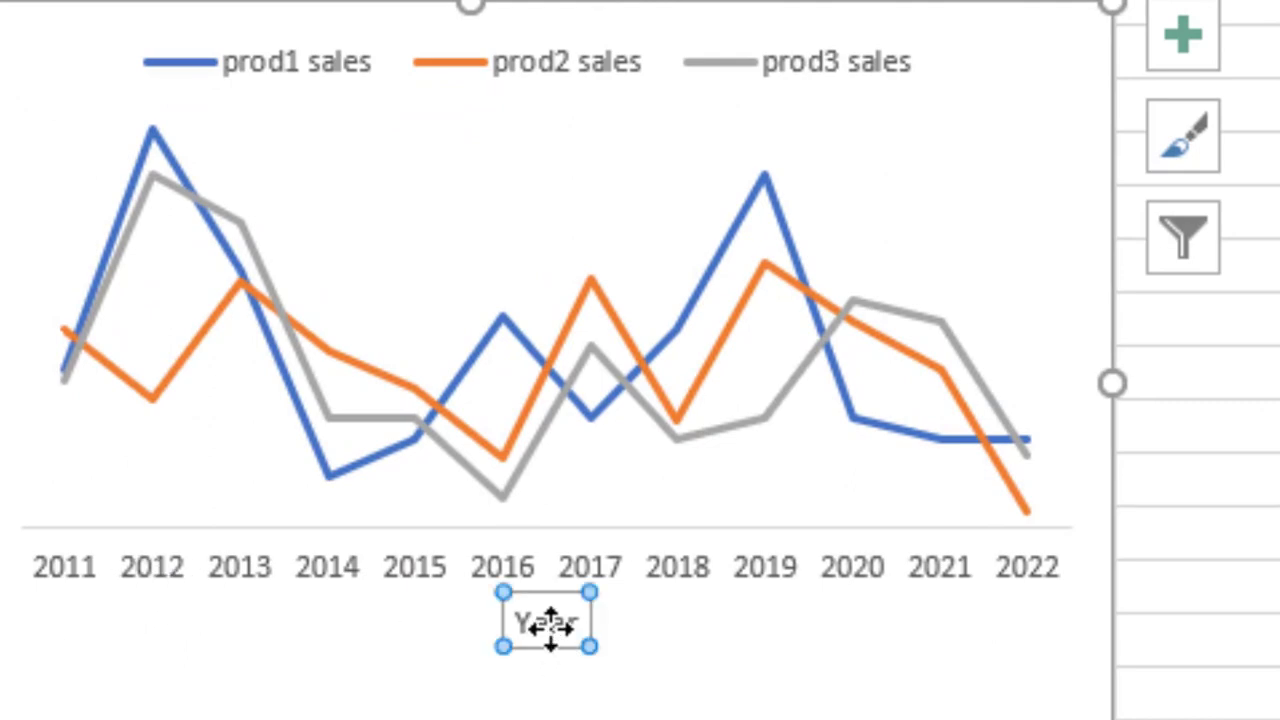
right_click(545, 625)
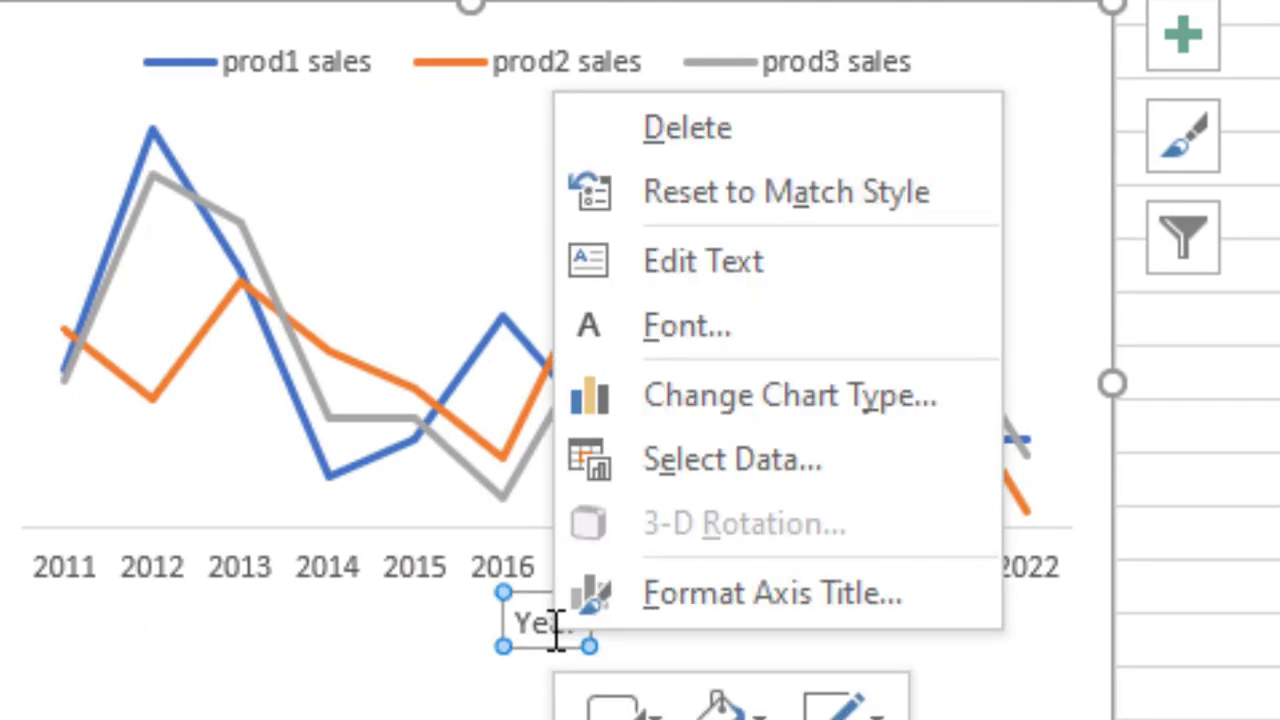
left_click(674, 328)
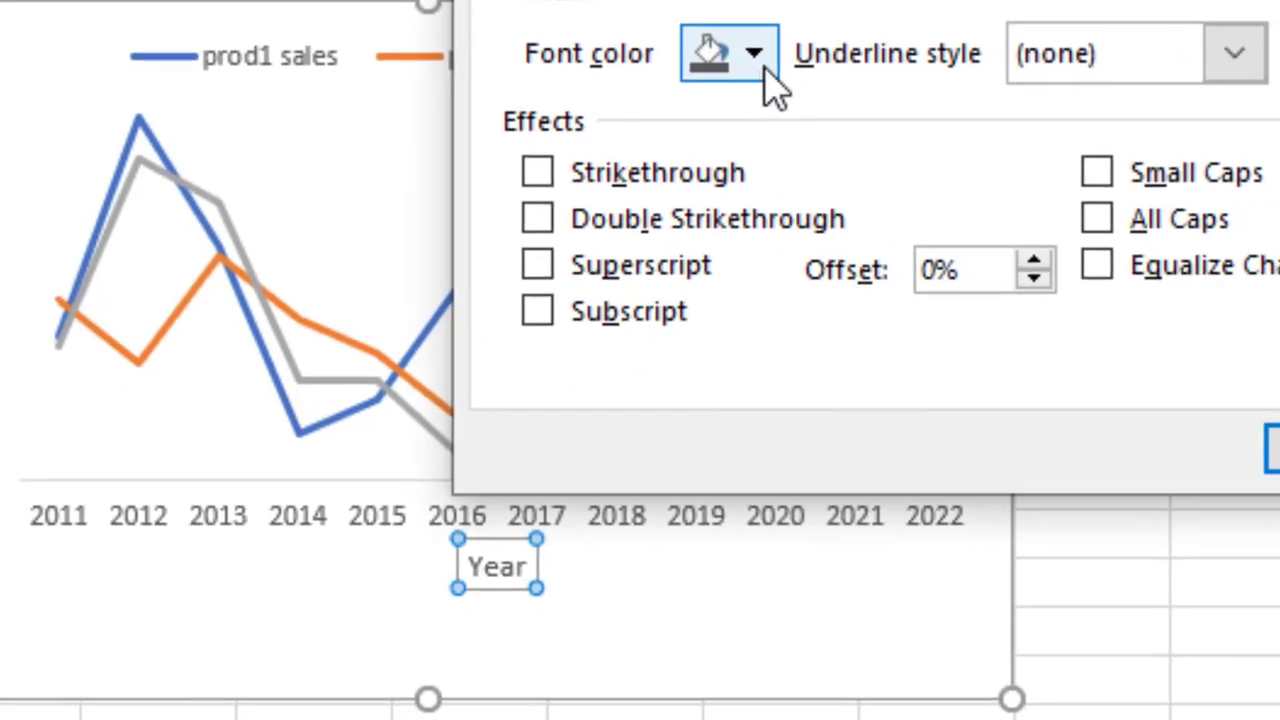
left_click(829, 59)
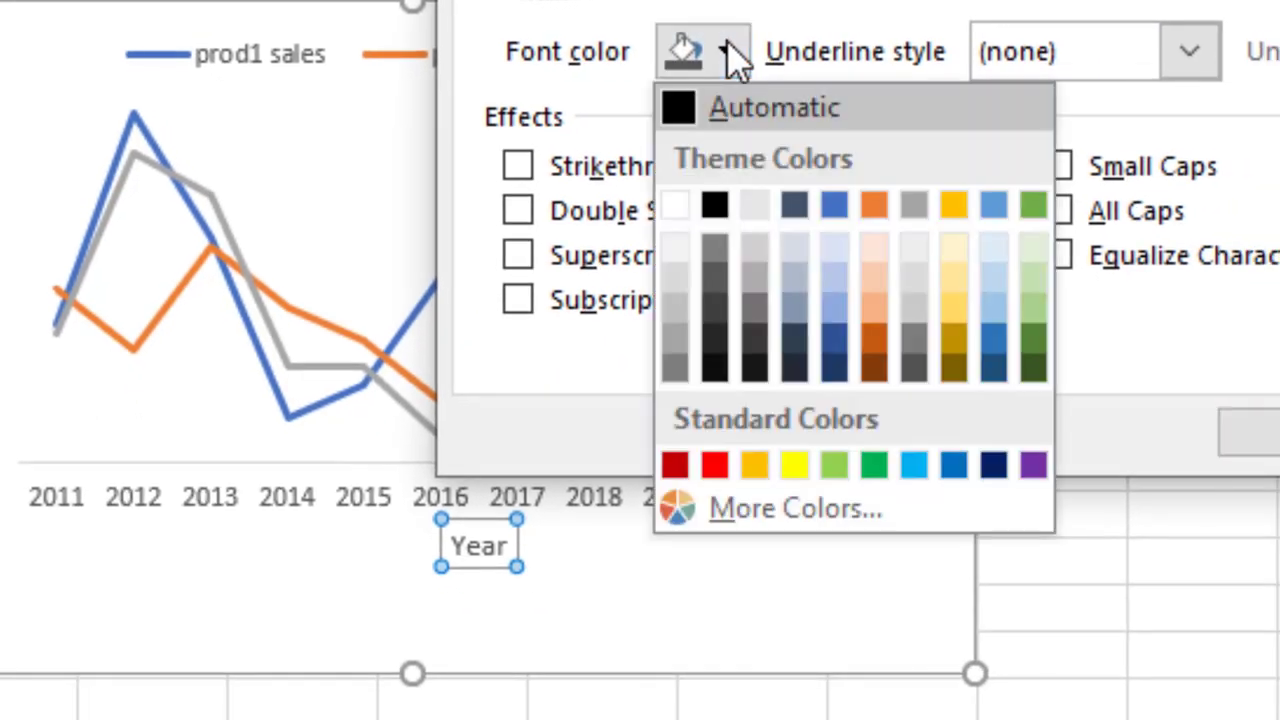
left_click(713, 207)
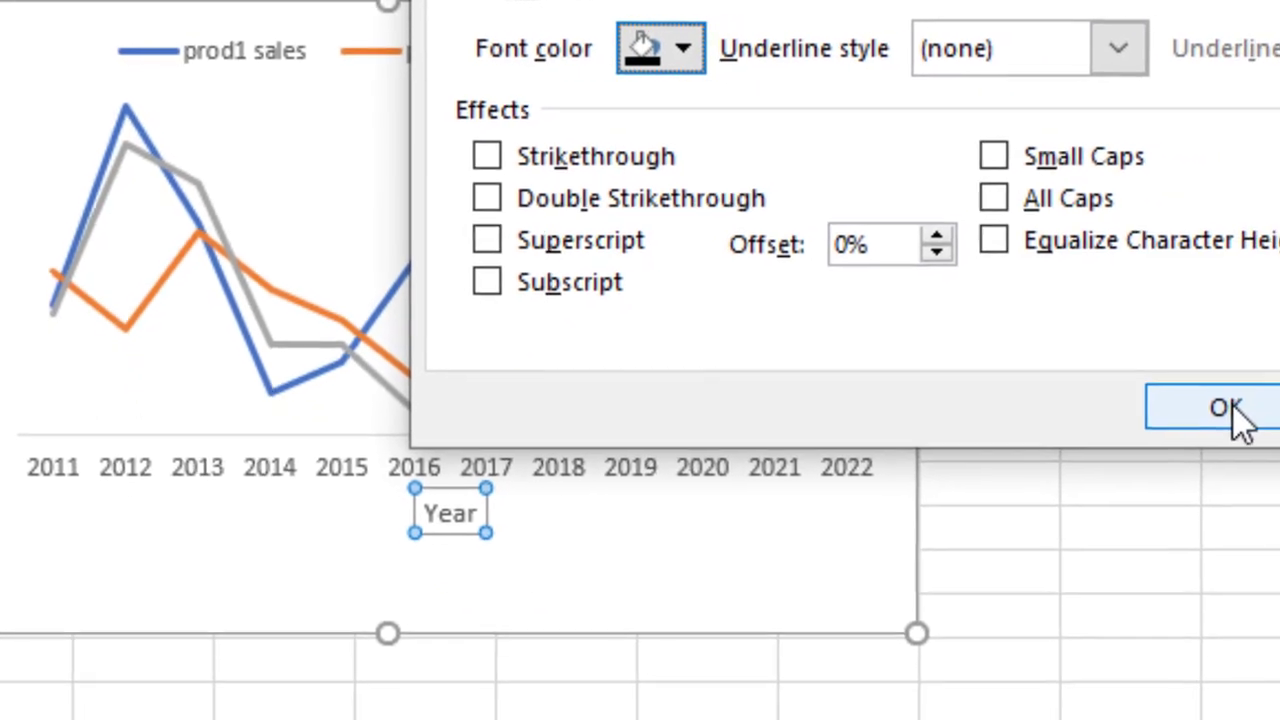
left_click(1262, 434)
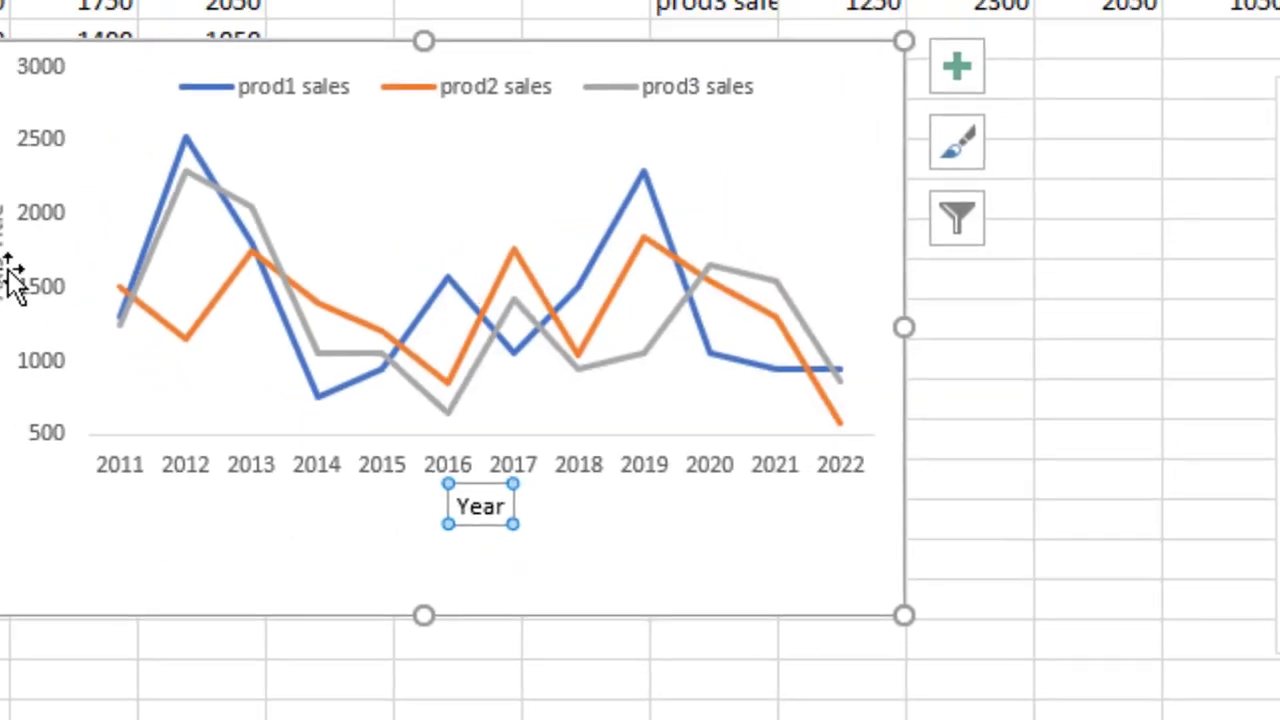
Rename the vertical axis title to Unit Sold
left_click(4, 255)
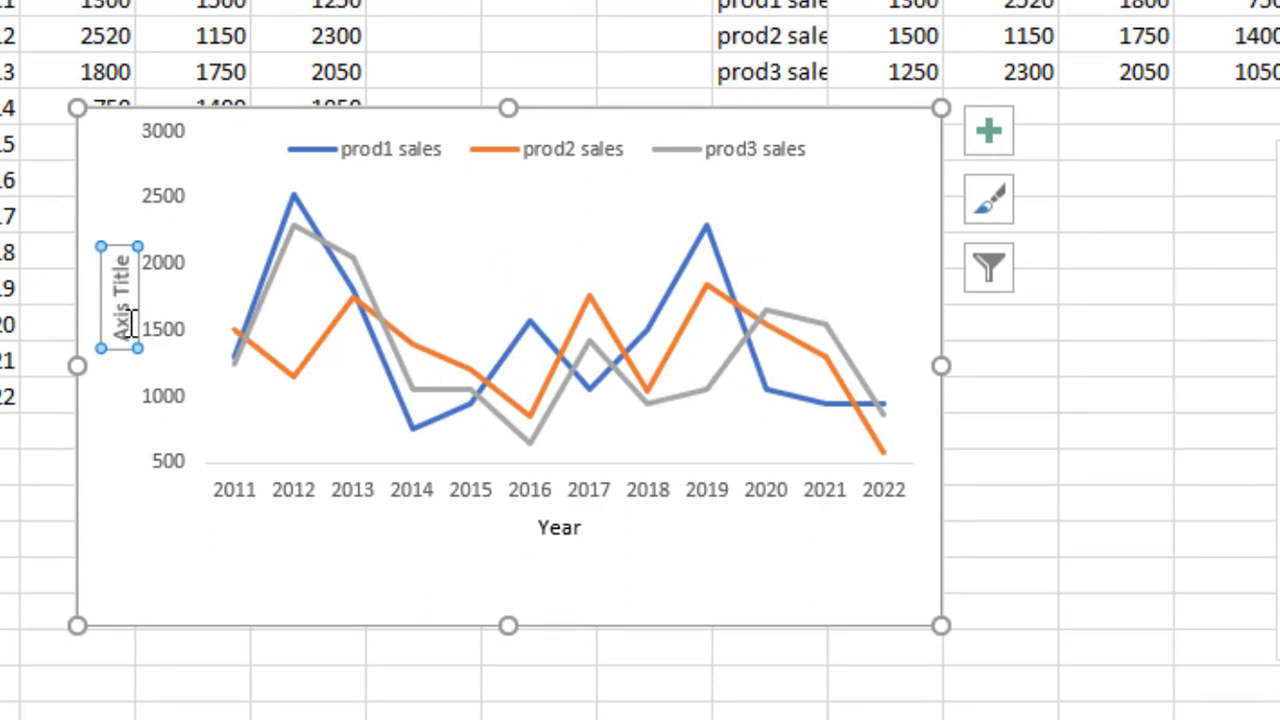
left_click_drag(120, 337, 110, 245)
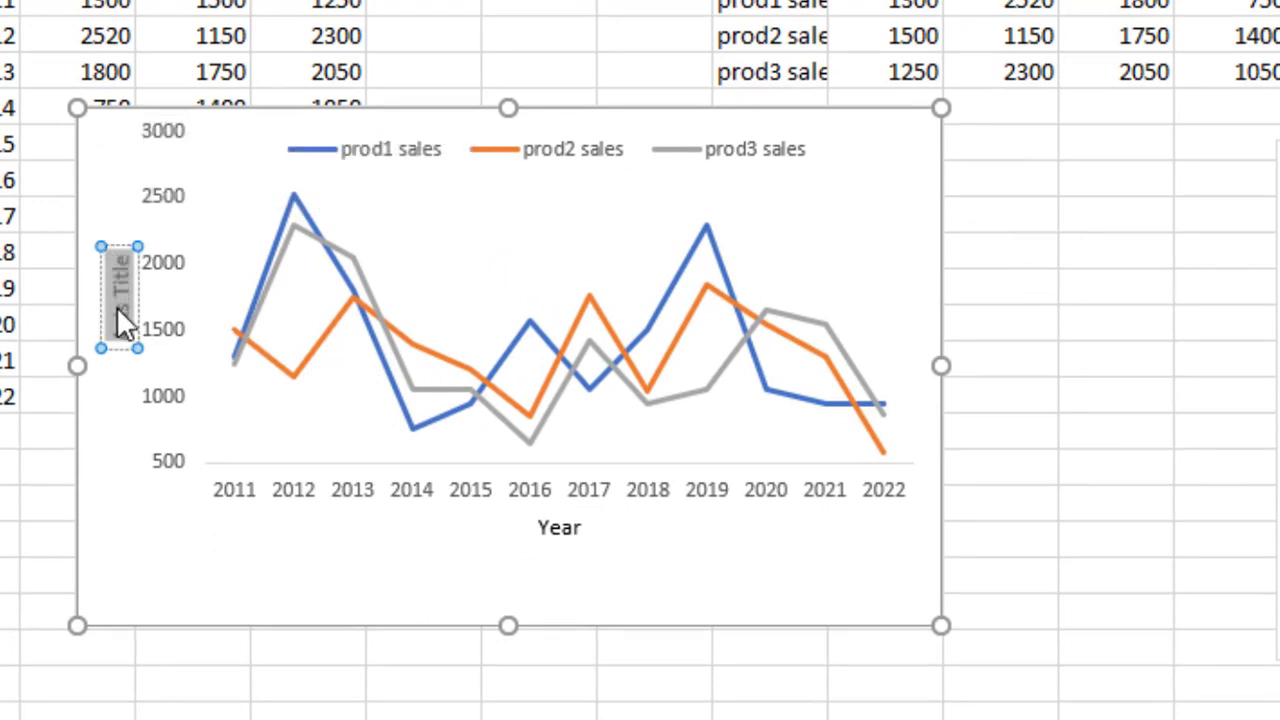
type("Unit")
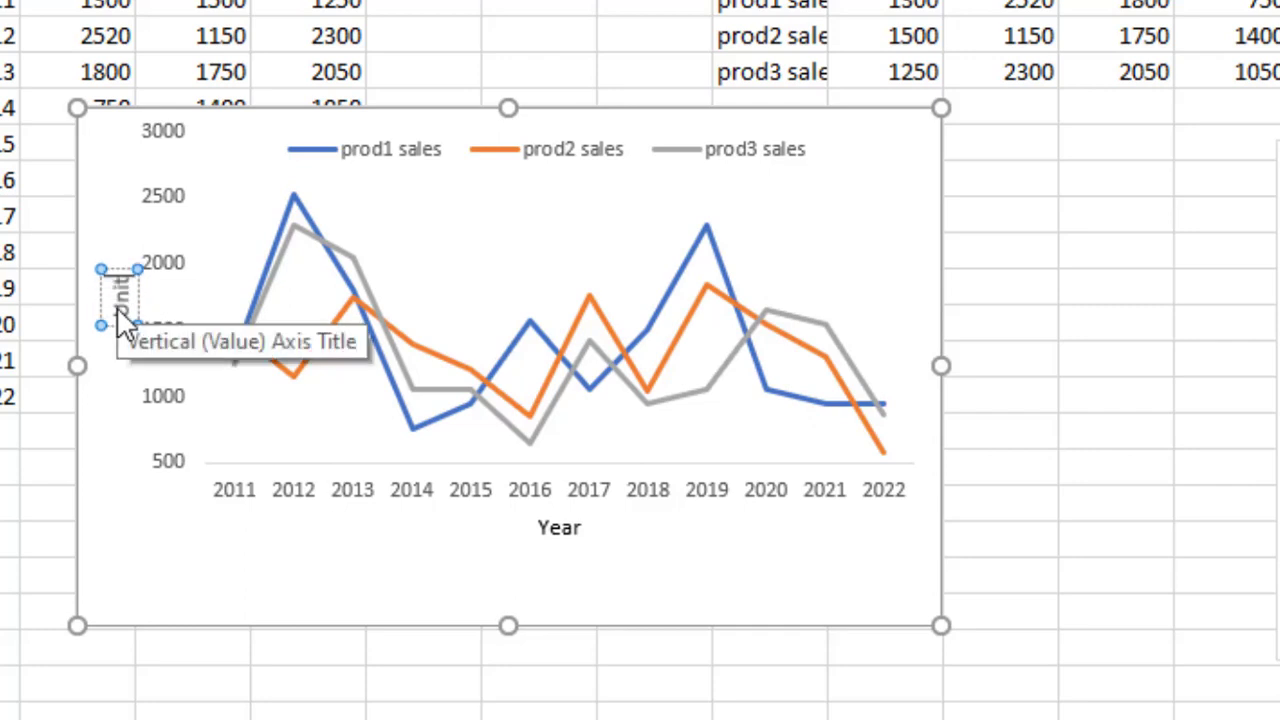
type("s Sold")
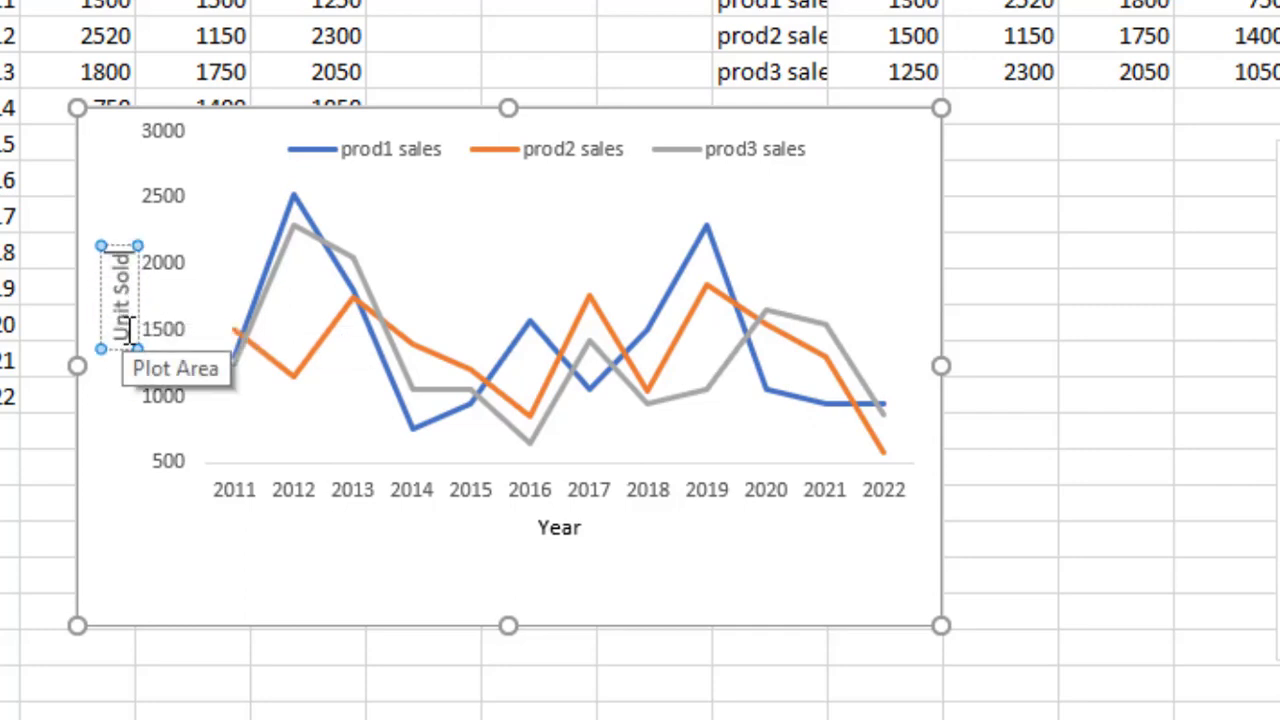
Set the font colour of the Unit Sold axis title to black
left_click_drag(133, 333, 117, 268)
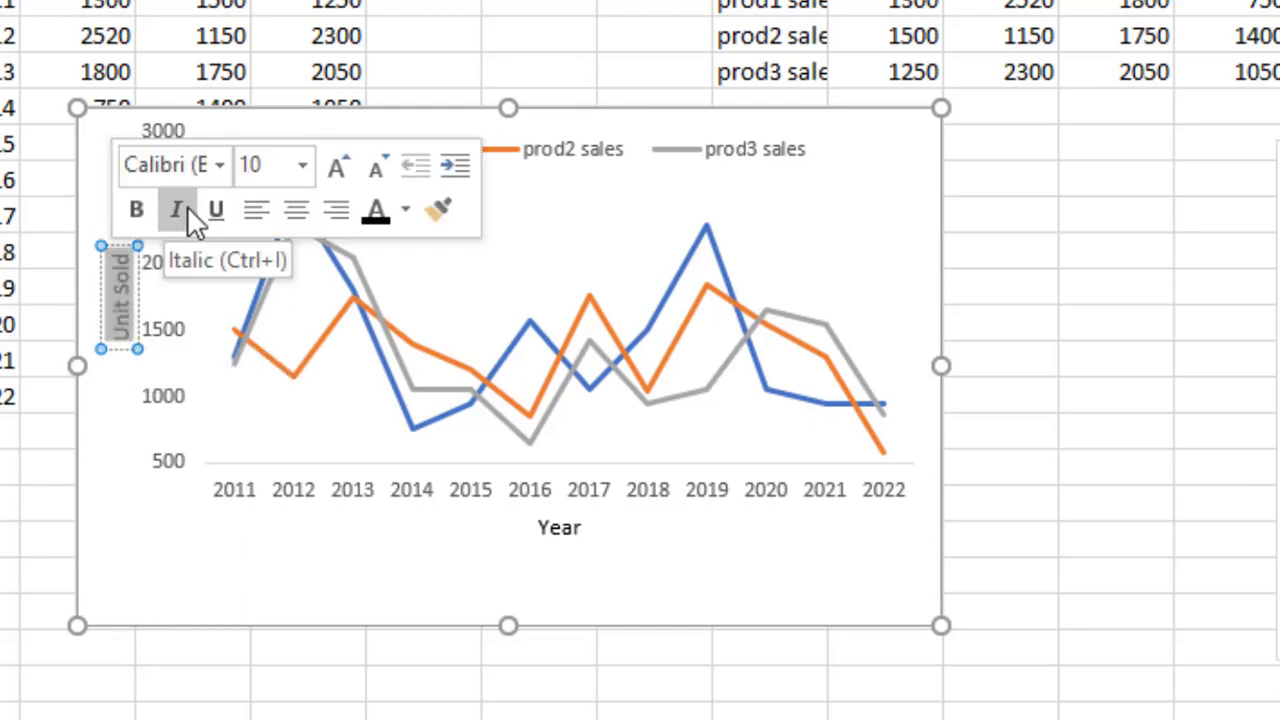
left_click(405, 212)
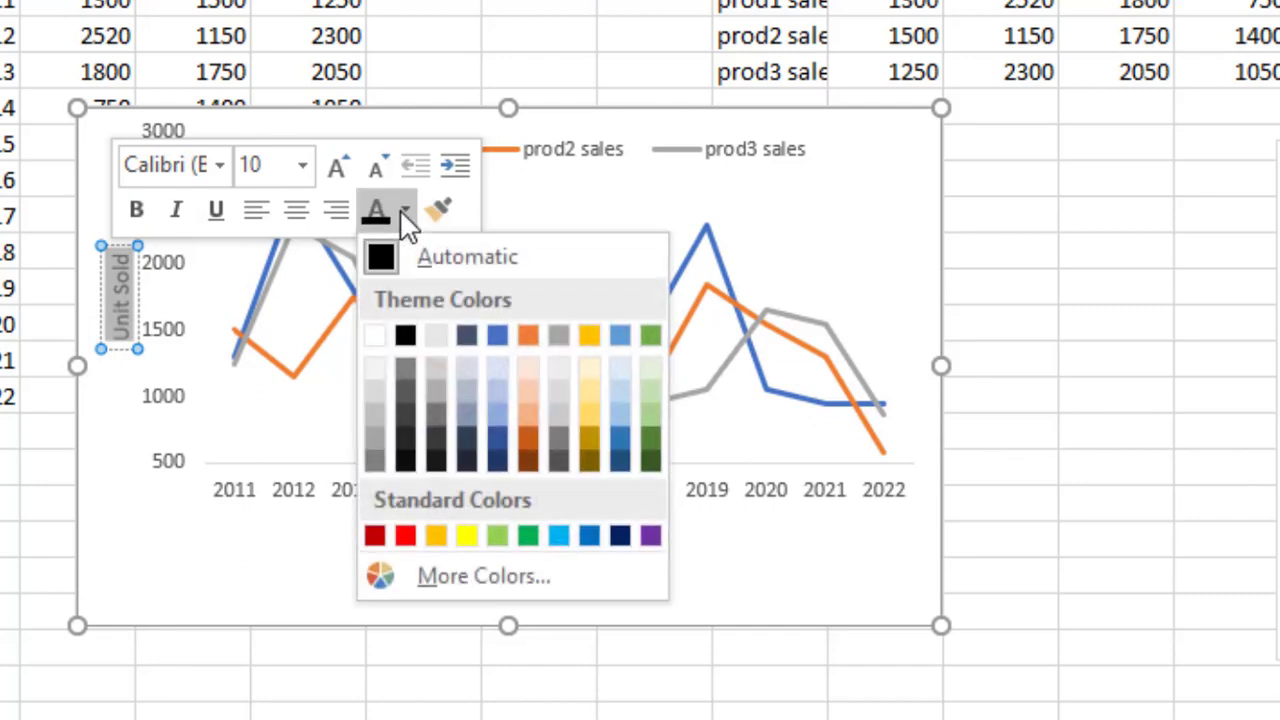
left_click(405, 337)
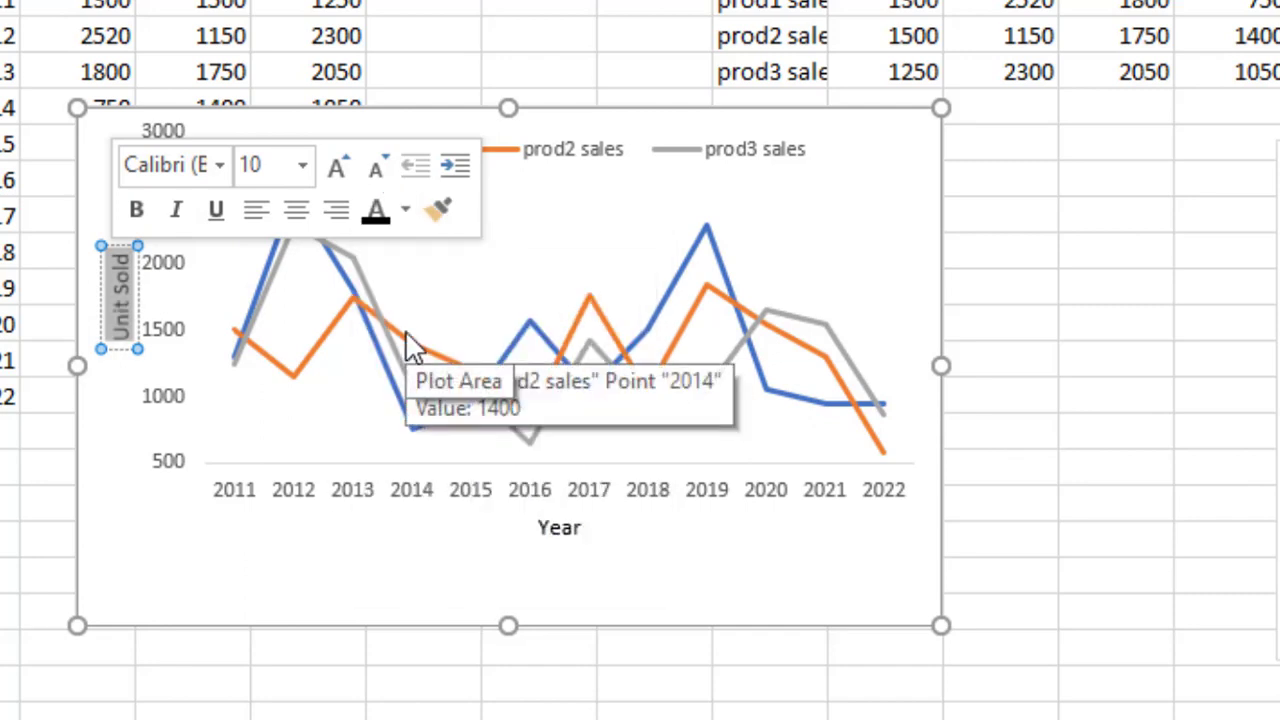
left_click(1057, 349)
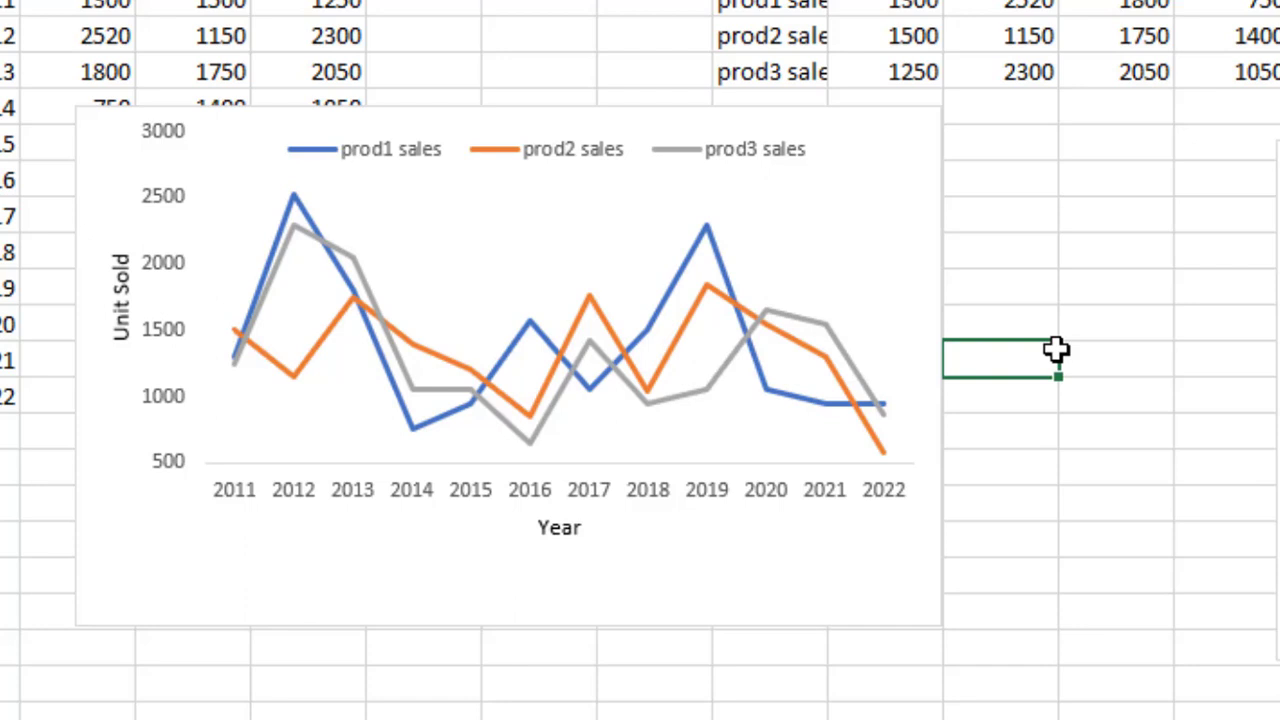
Add built-in square markers to the prod1 sales line in the column-arrangement chart
mouse_move(285, 372)
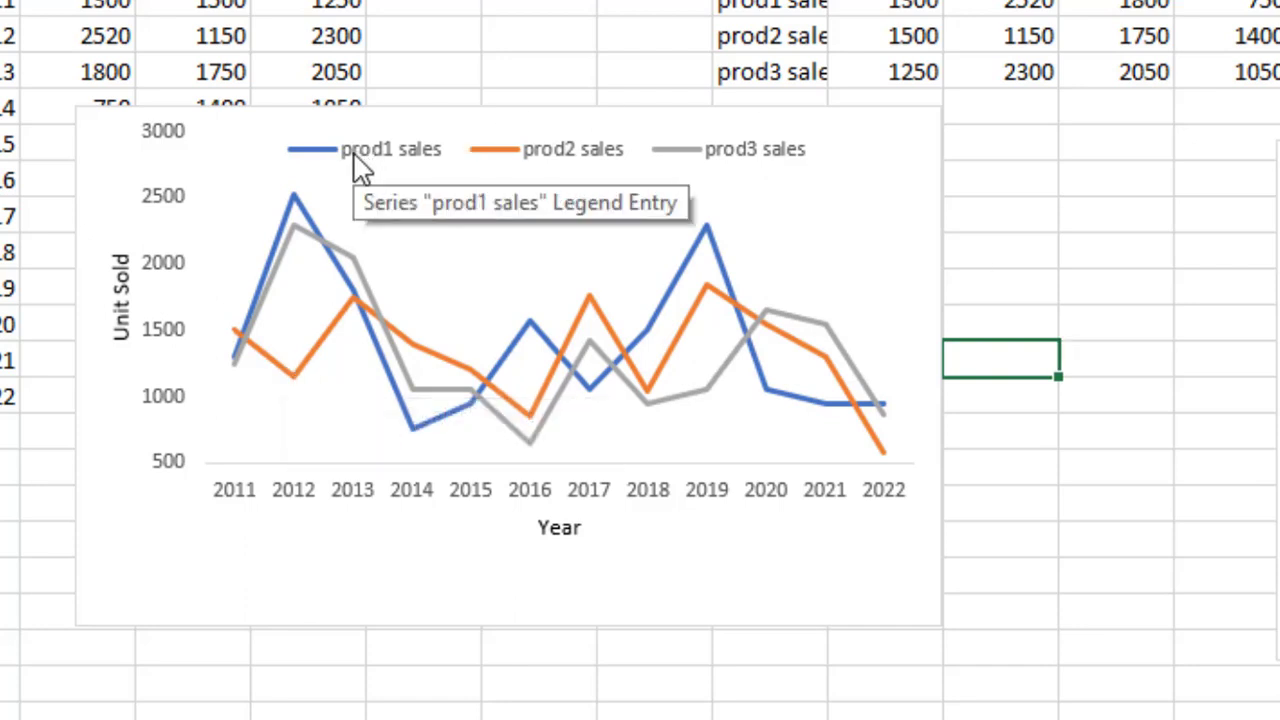
left_click(293, 198)
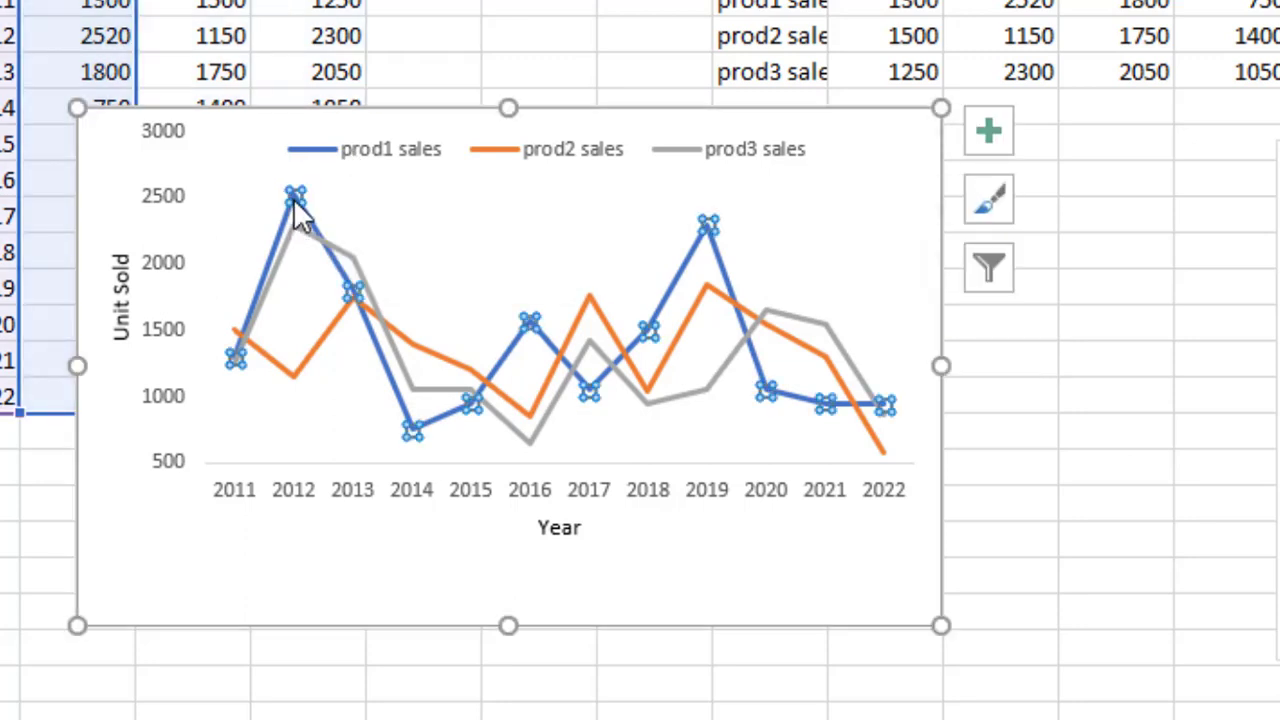
right_click(293, 198)
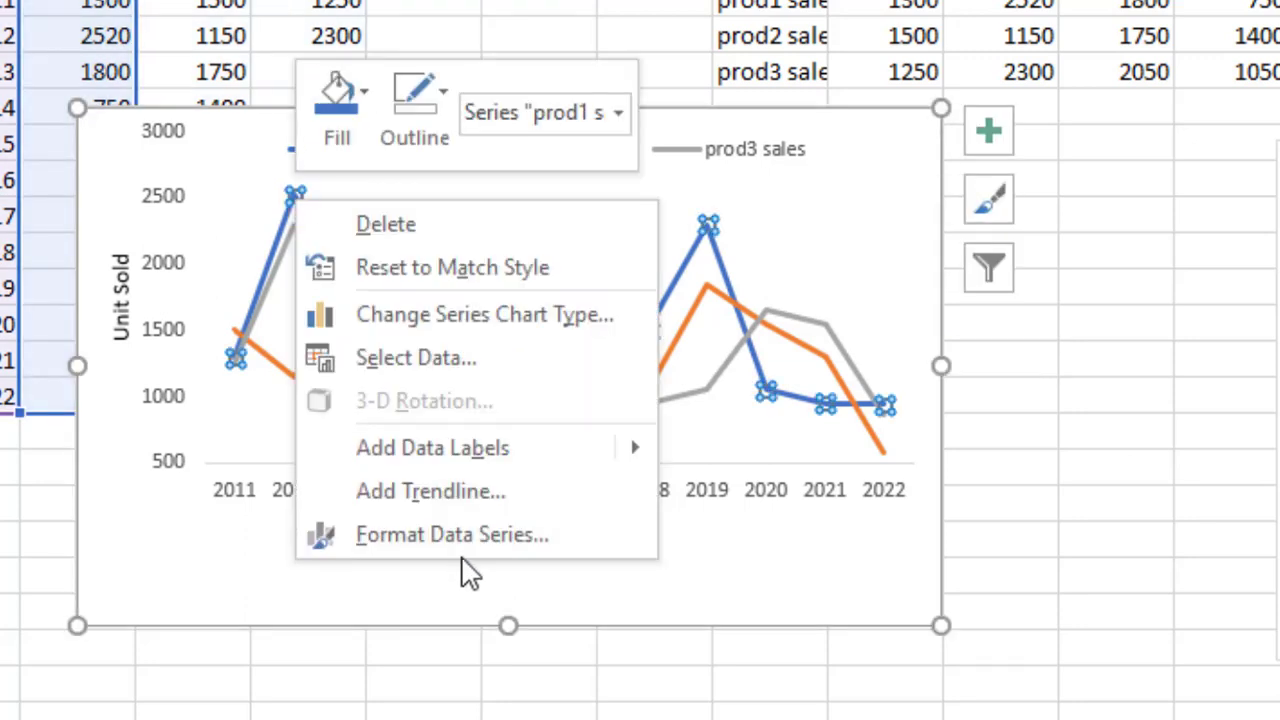
left_click(455, 536)
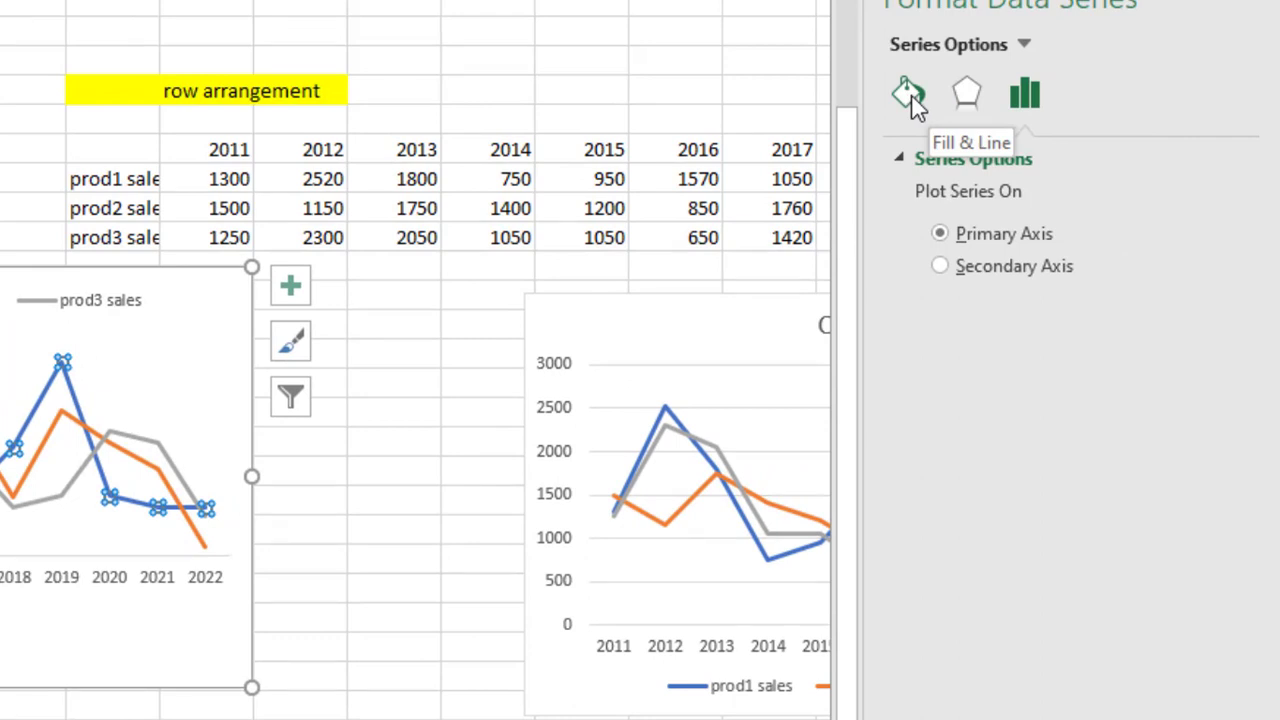
left_click(912, 100)
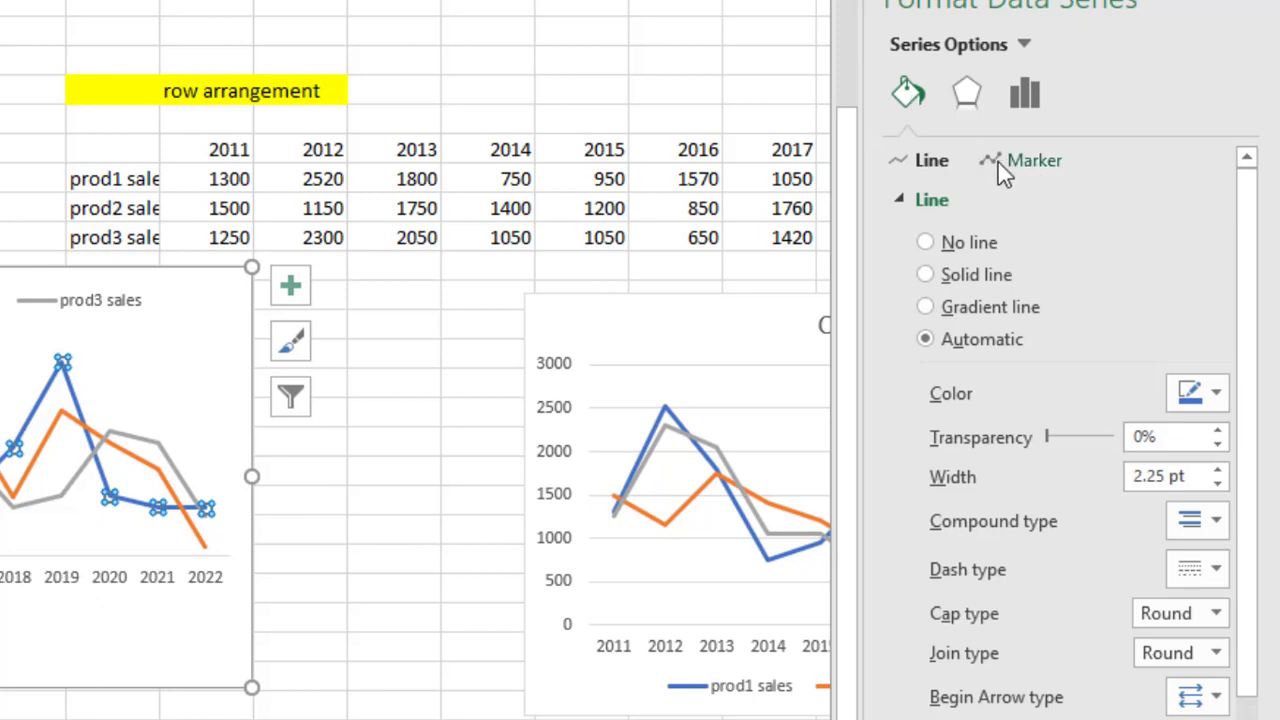
left_click(1024, 170)
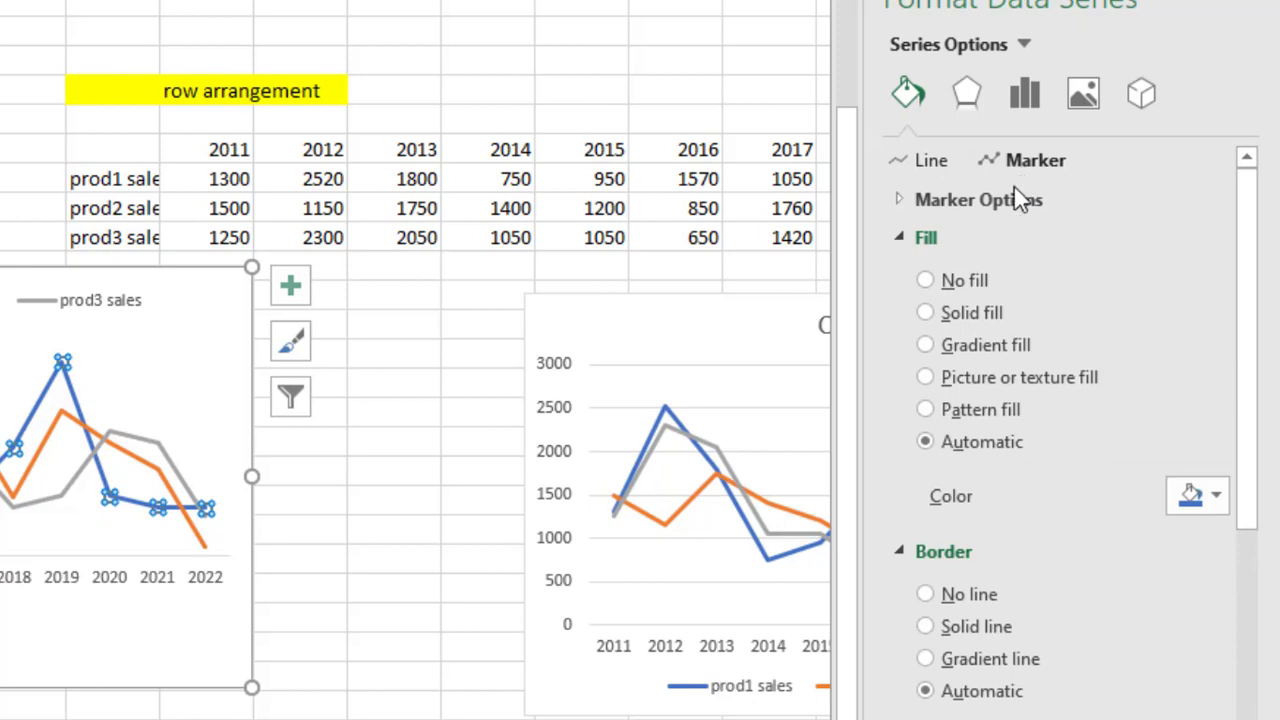
left_click(1005, 201)
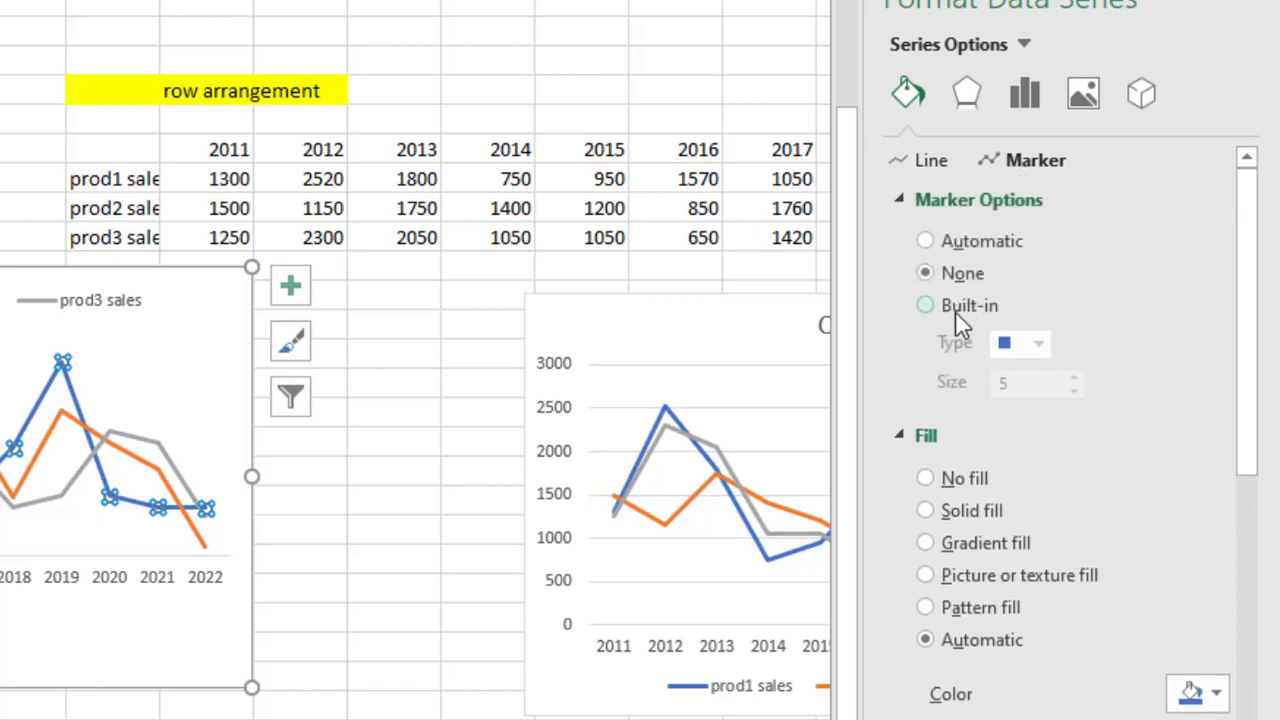
left_click(924, 306)
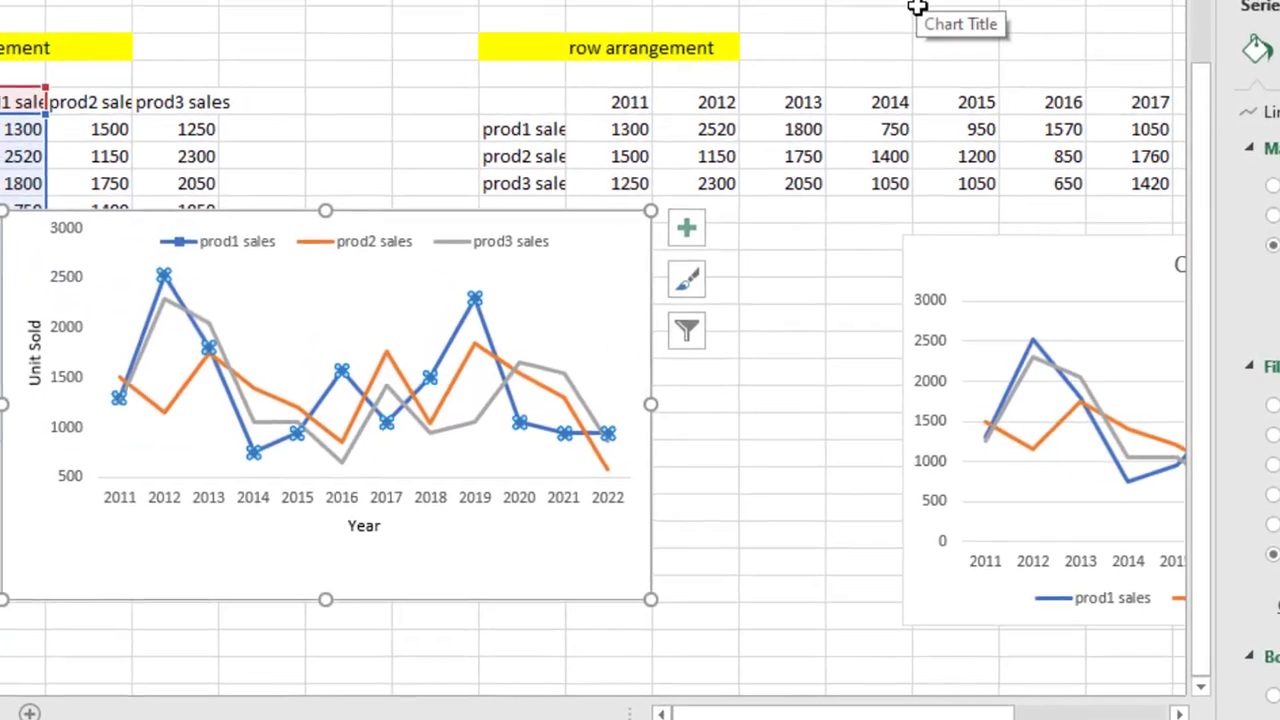
Add built-in diamond markers to the prod3 sales line
left_click(930, 5)
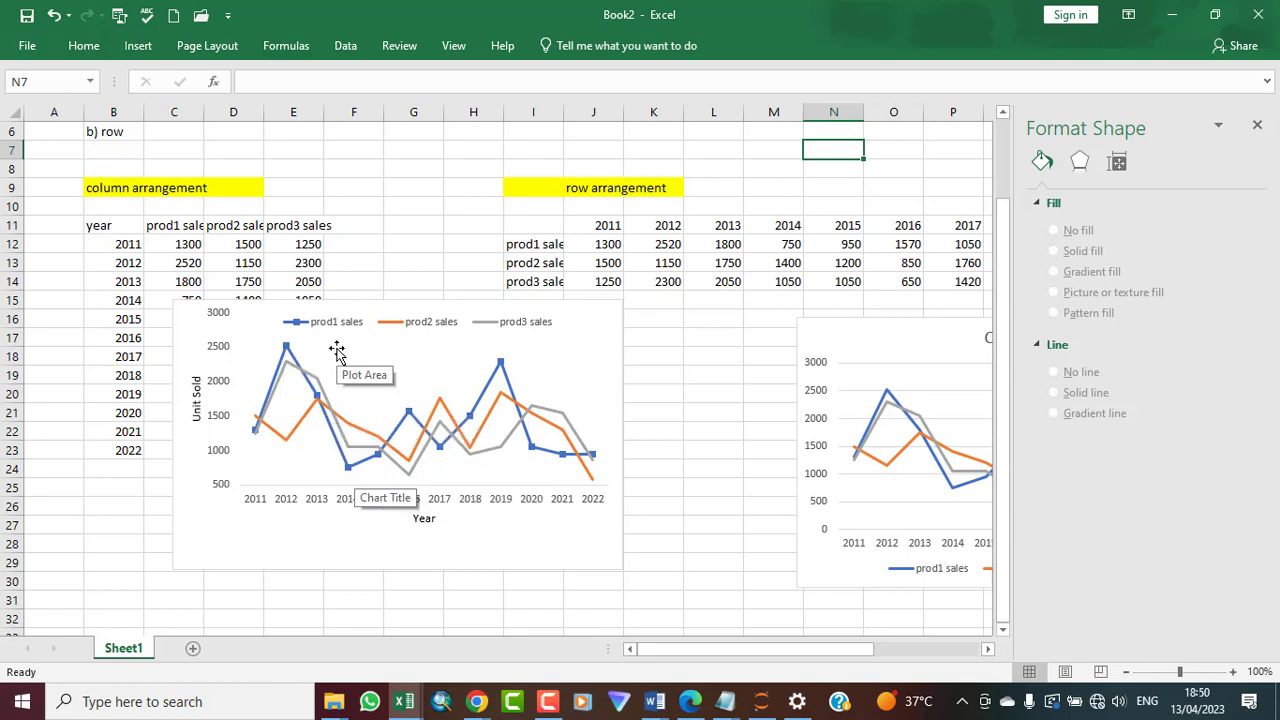
right_click(293, 372)
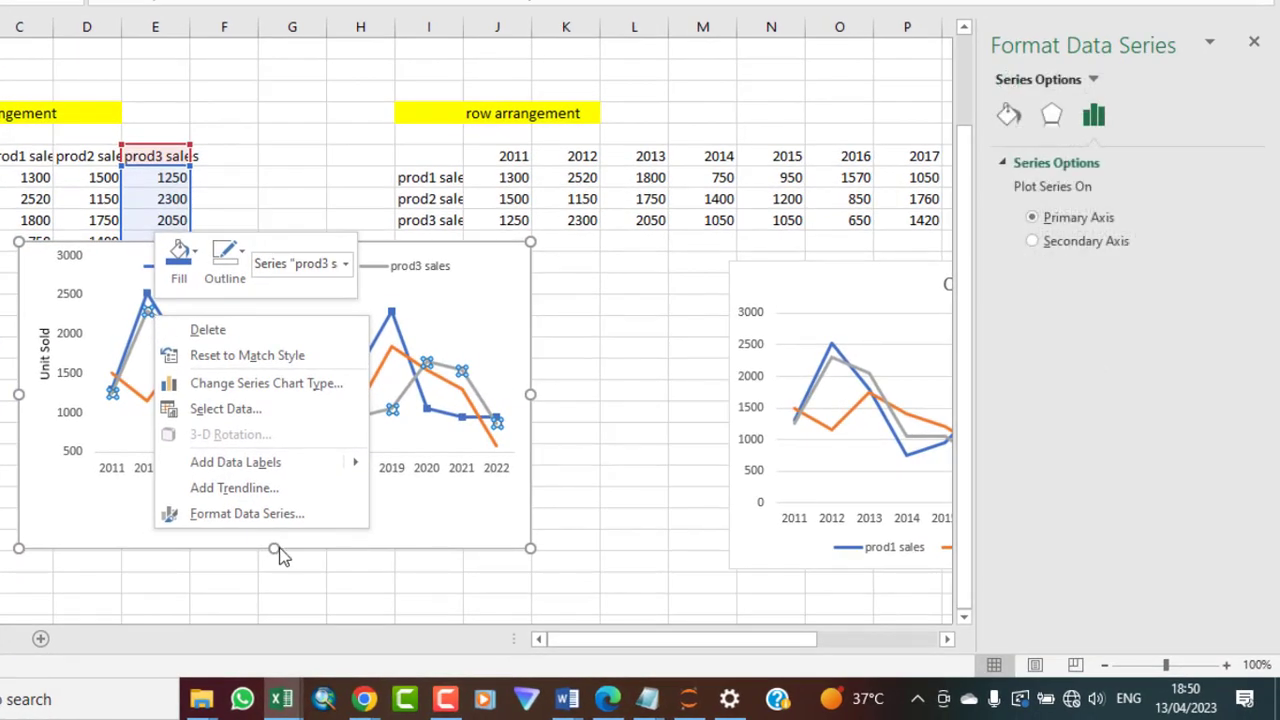
left_click(283, 514)
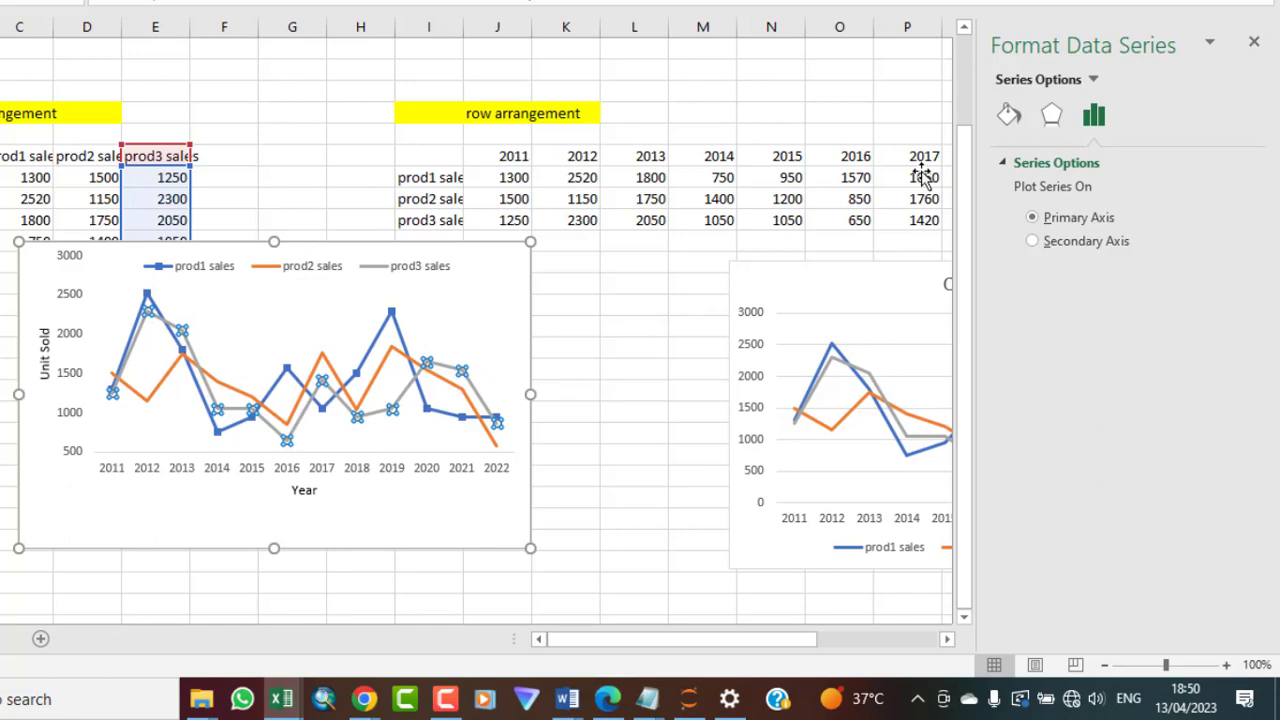
left_click(1008, 116)
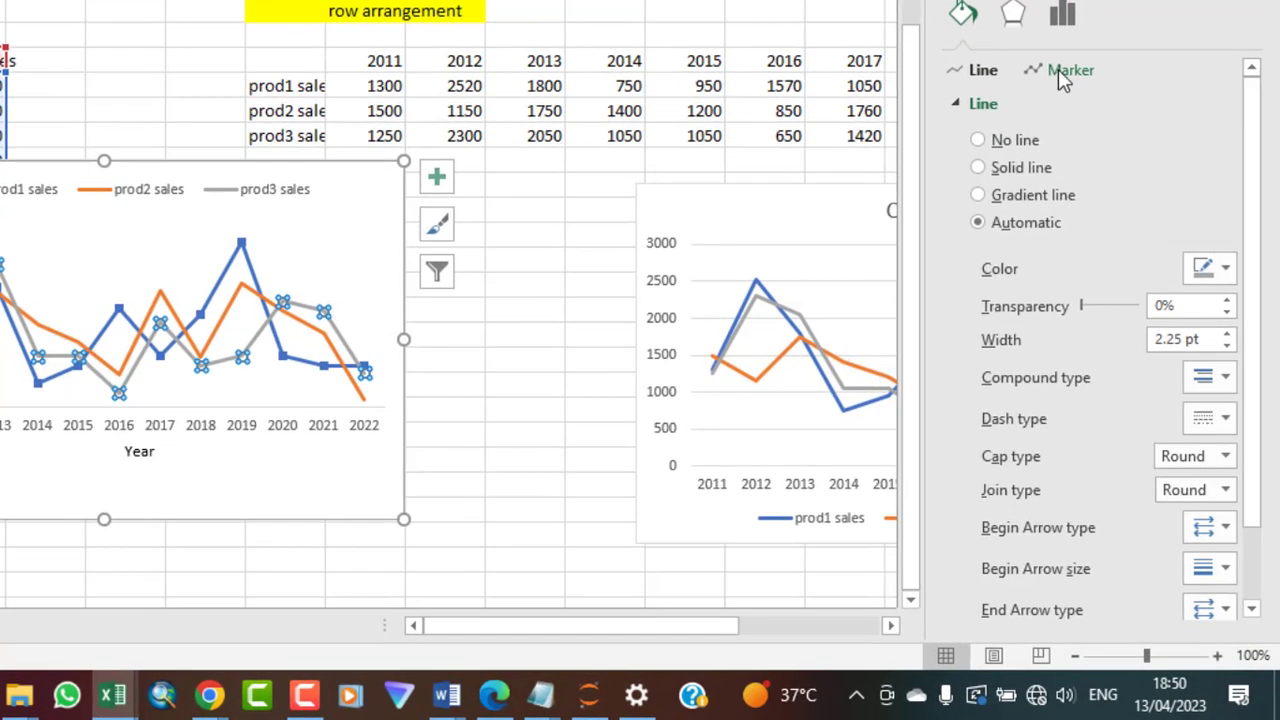
left_click(1063, 80)
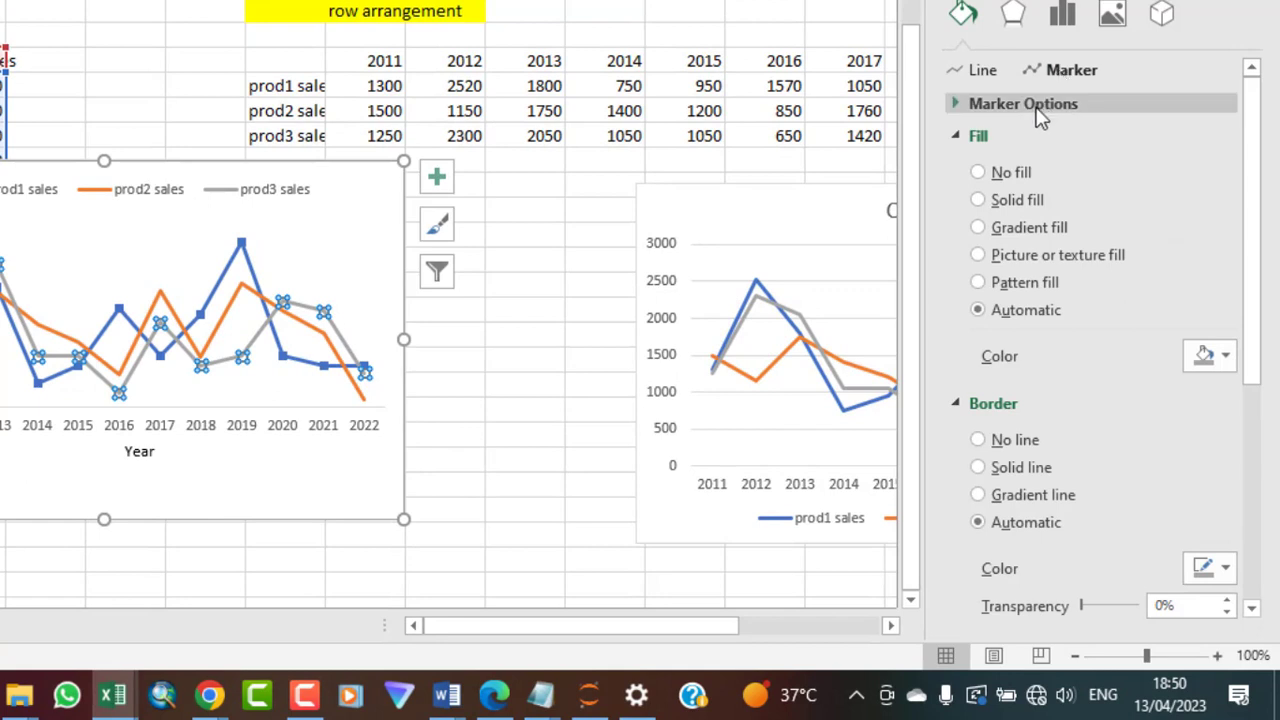
left_click(1035, 108)
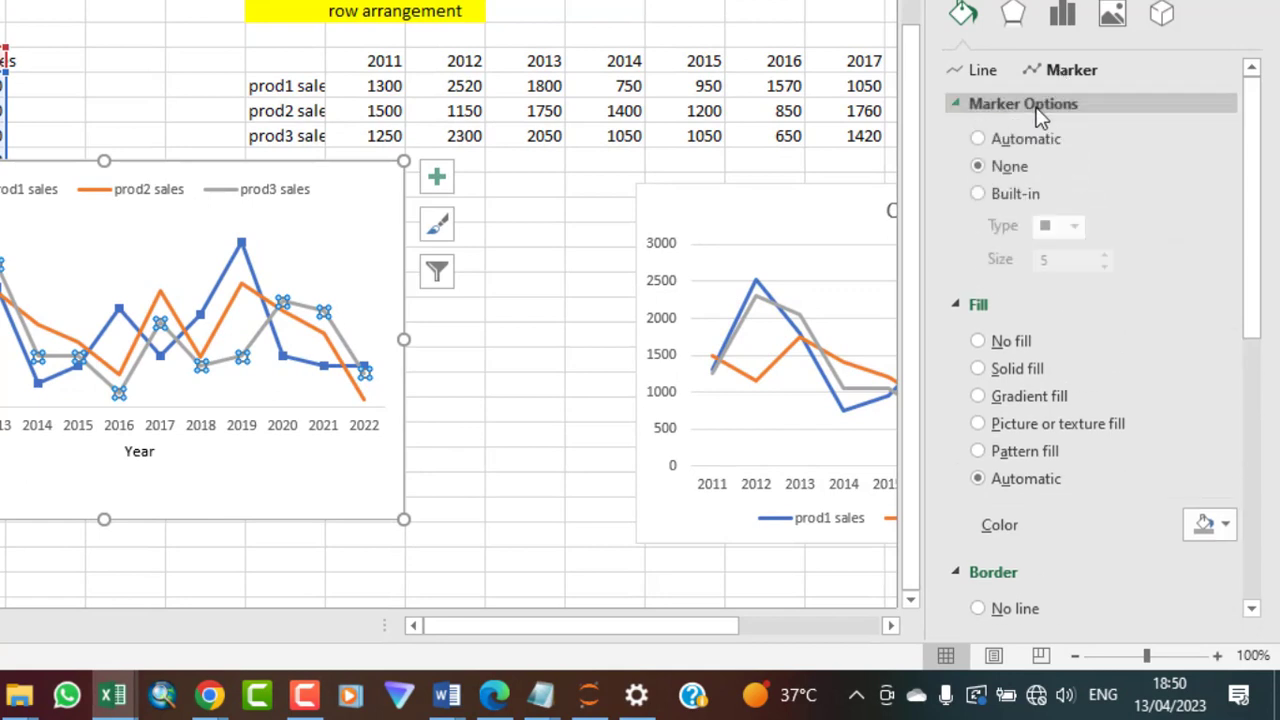
left_click(978, 194)
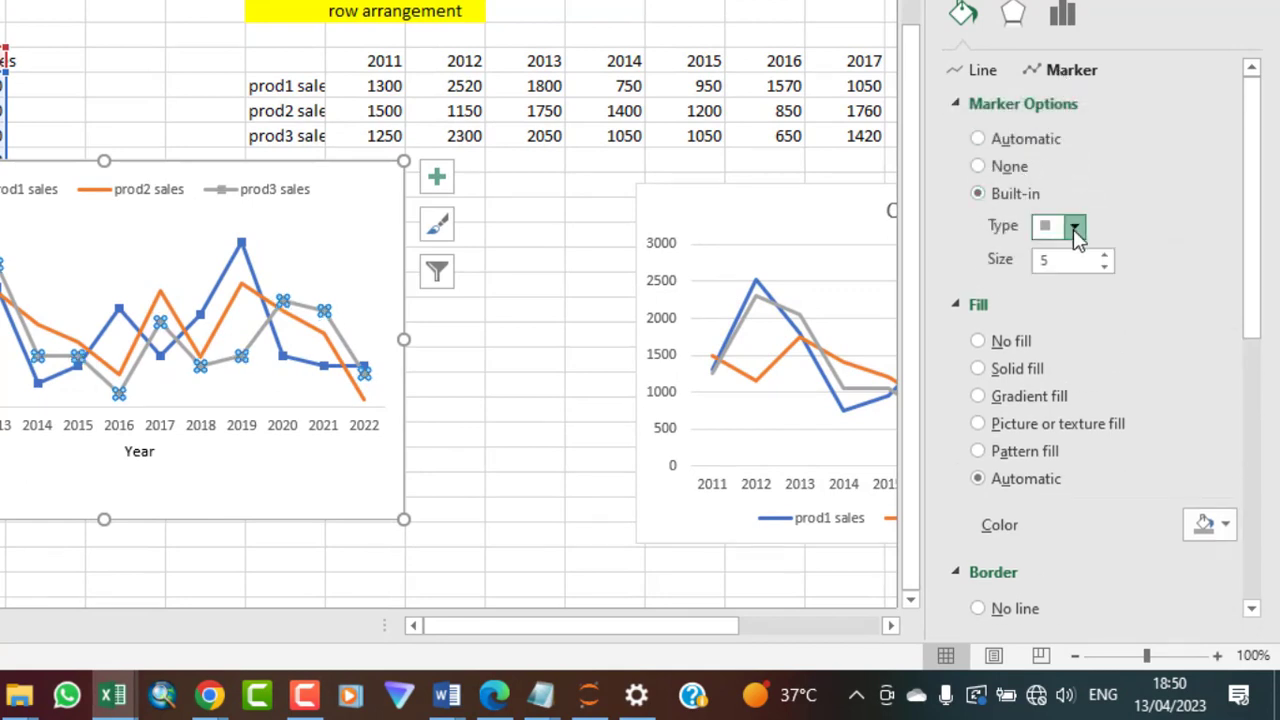
left_click(1073, 229)
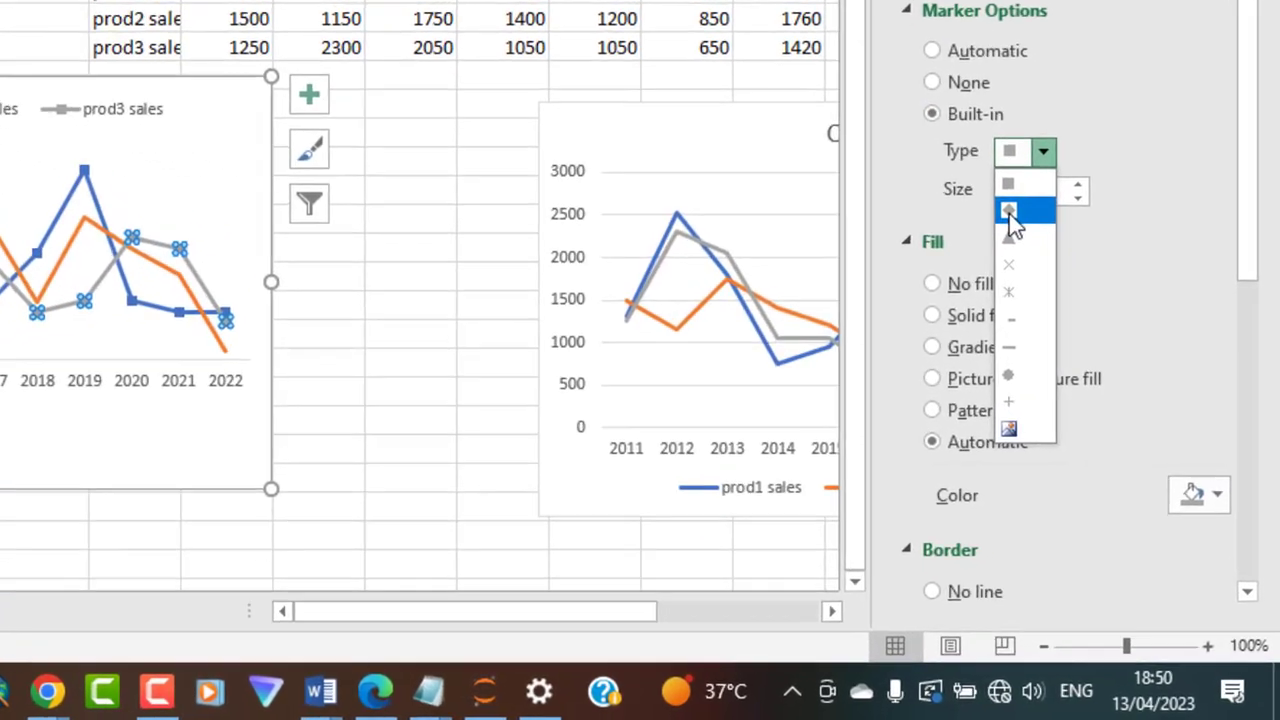
left_click(1010, 213)
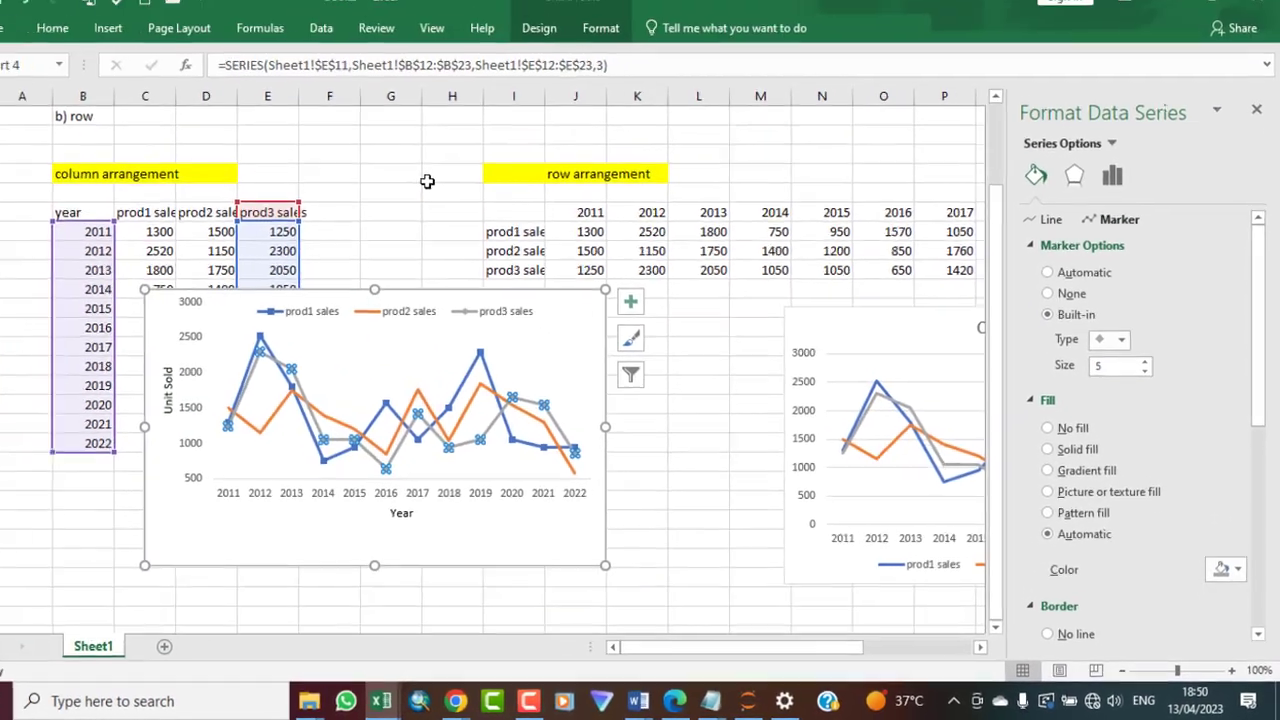
left_click(449, 195)
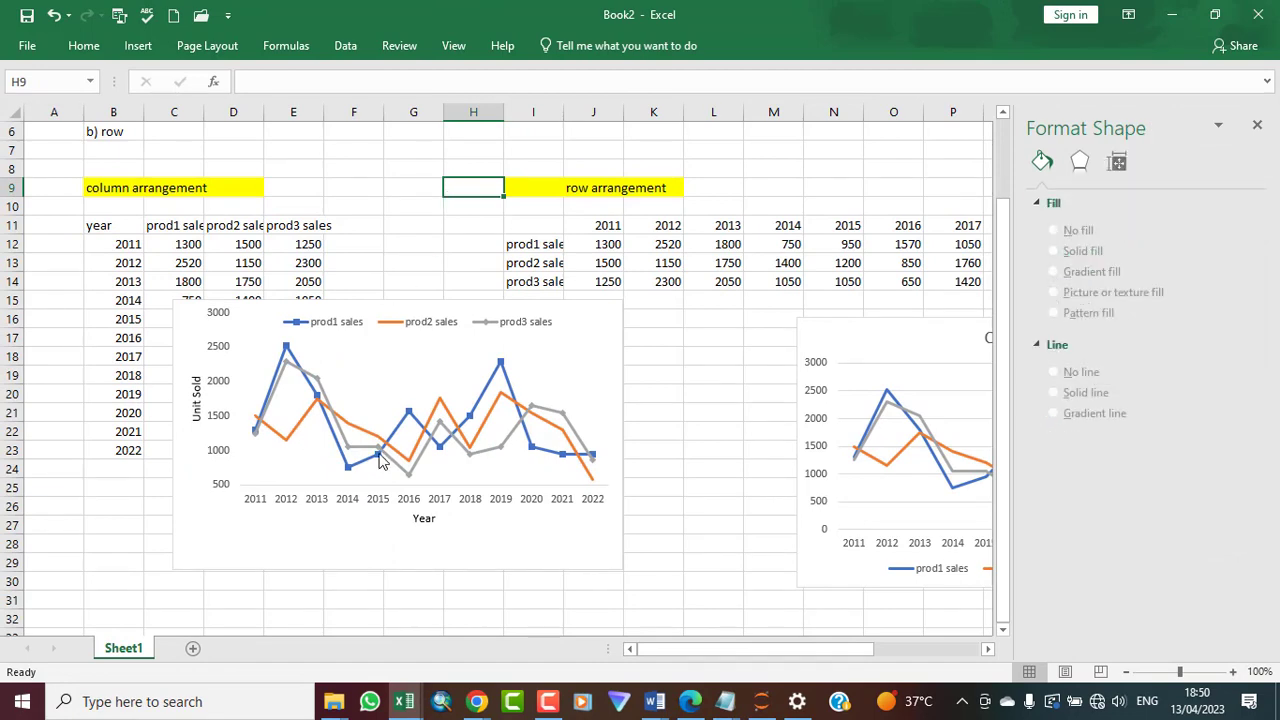
Add built-in triangle markers to the prod2 sales line
mouse_move(347, 454)
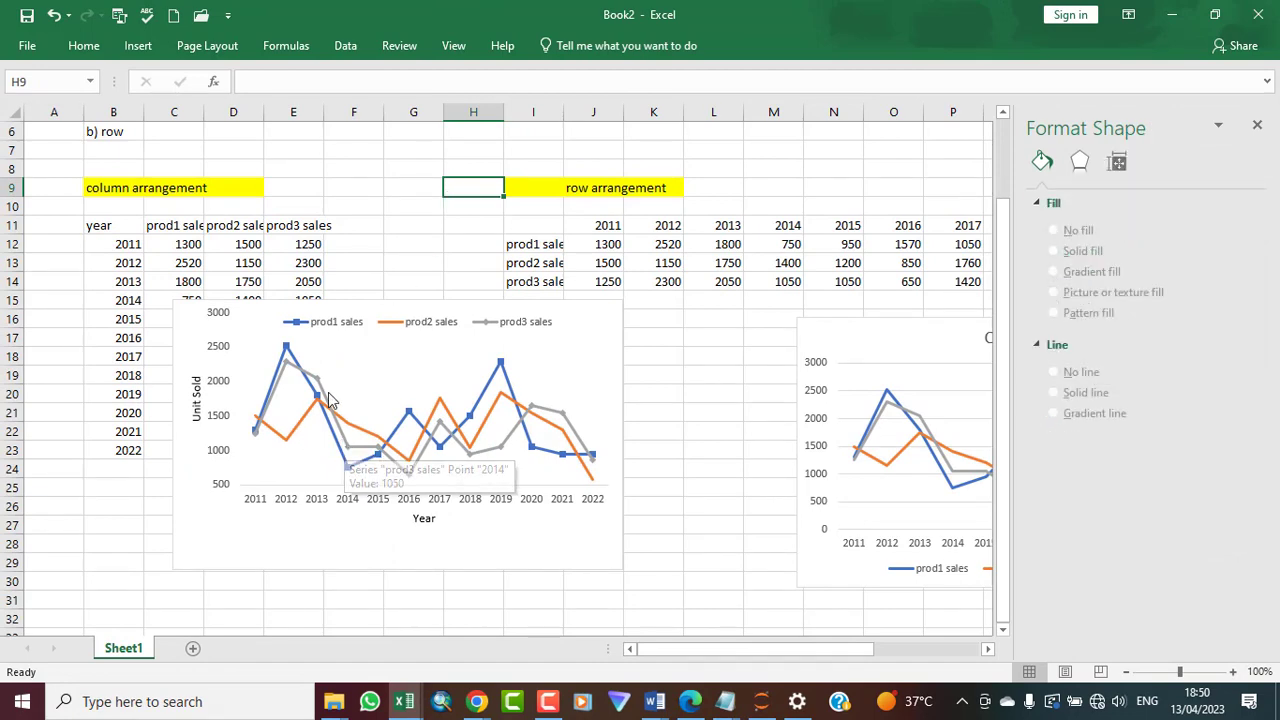
mouse_move(284, 363)
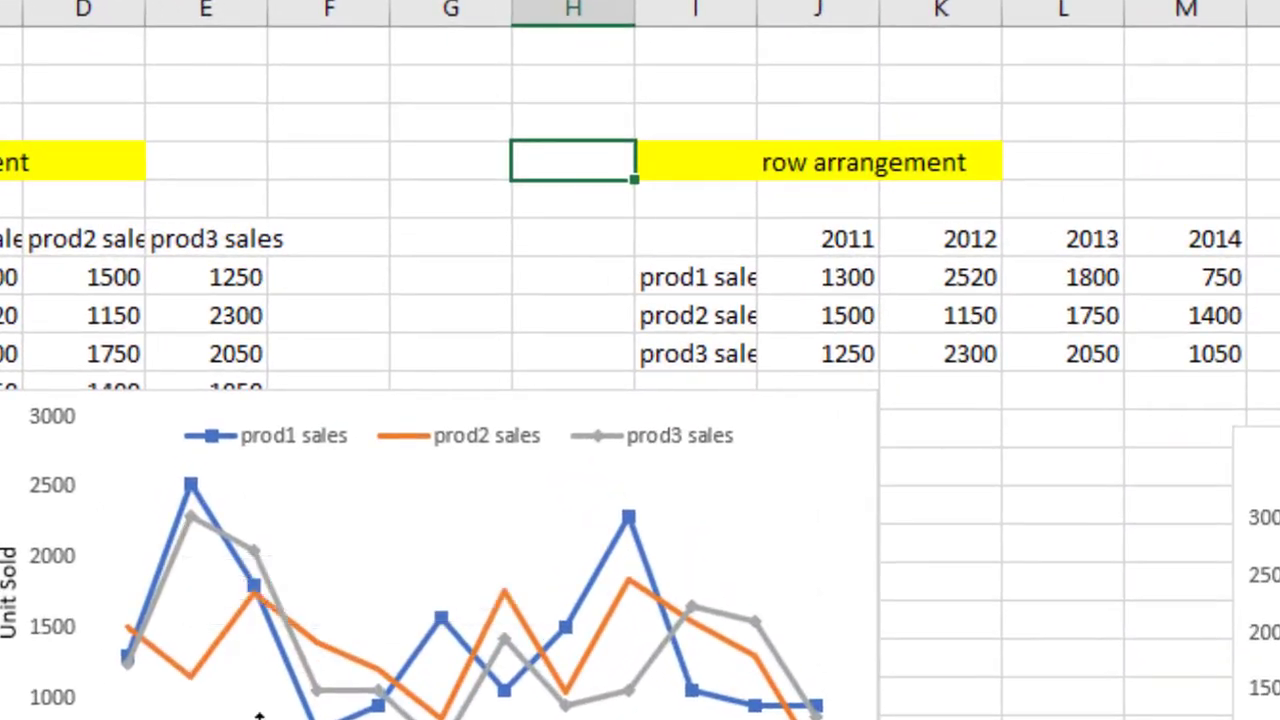
mouse_move(216, 641)
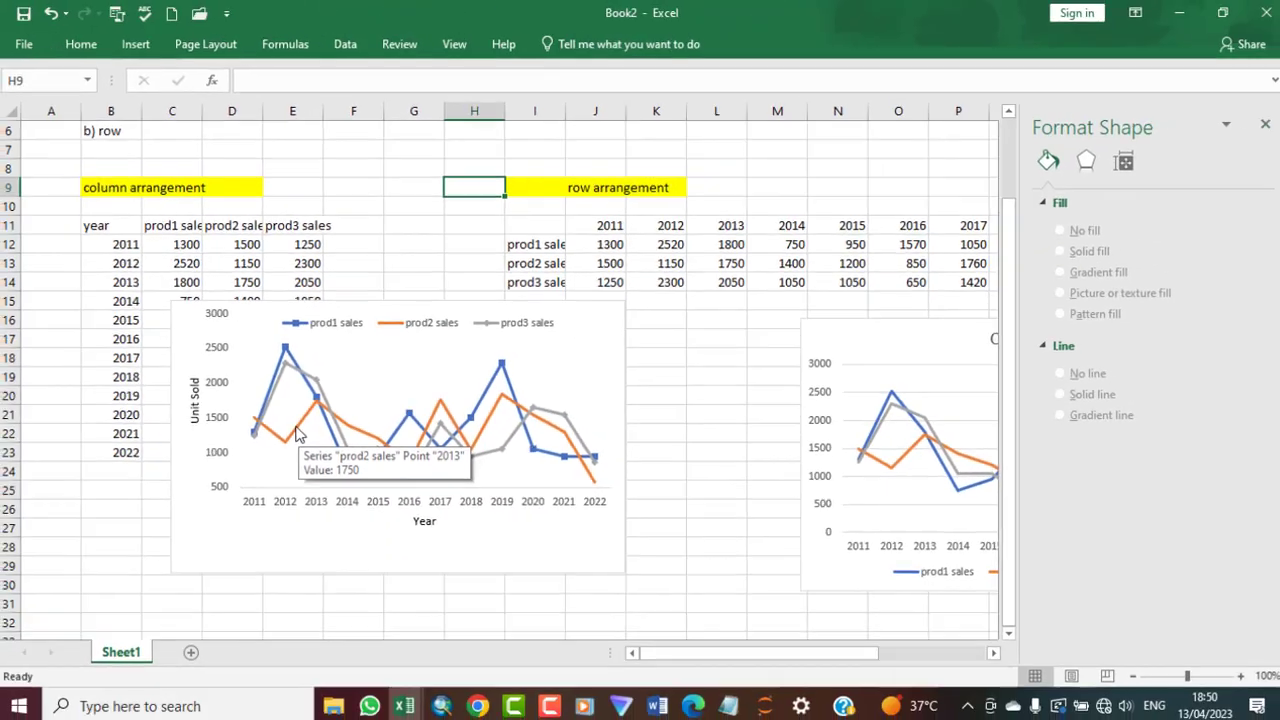
left_click(213, 646)
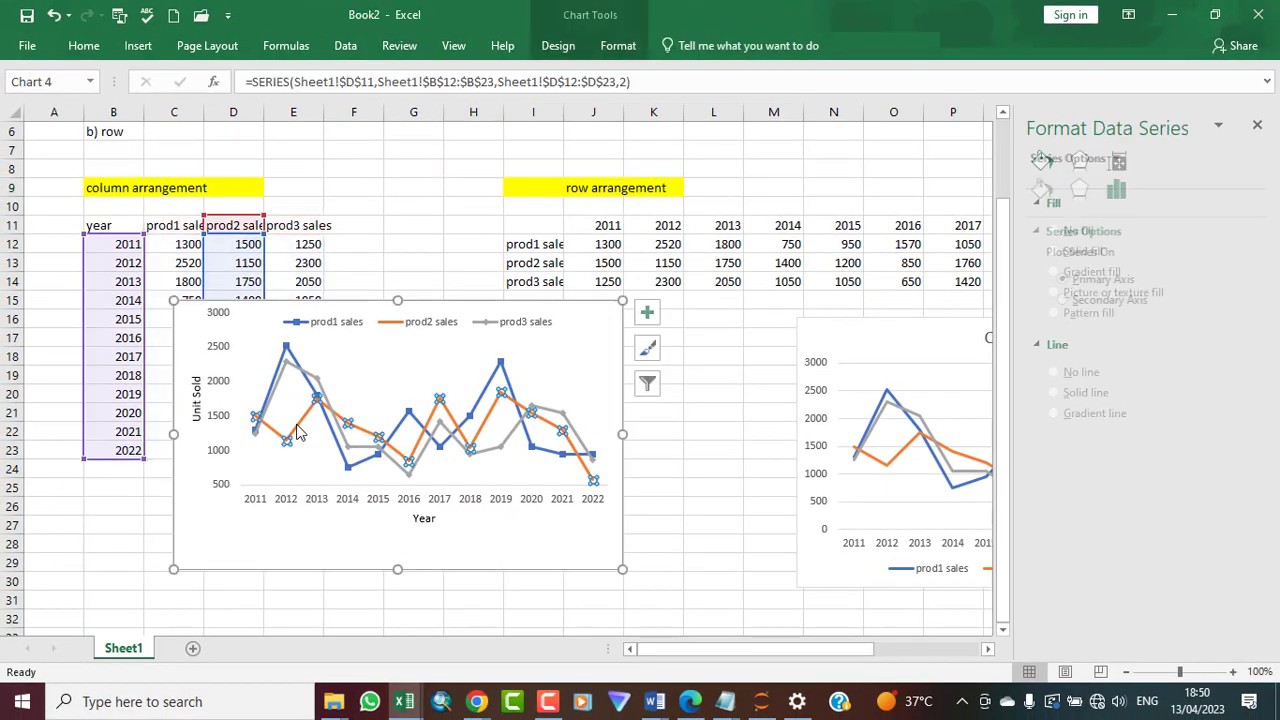
right_click(296, 432)
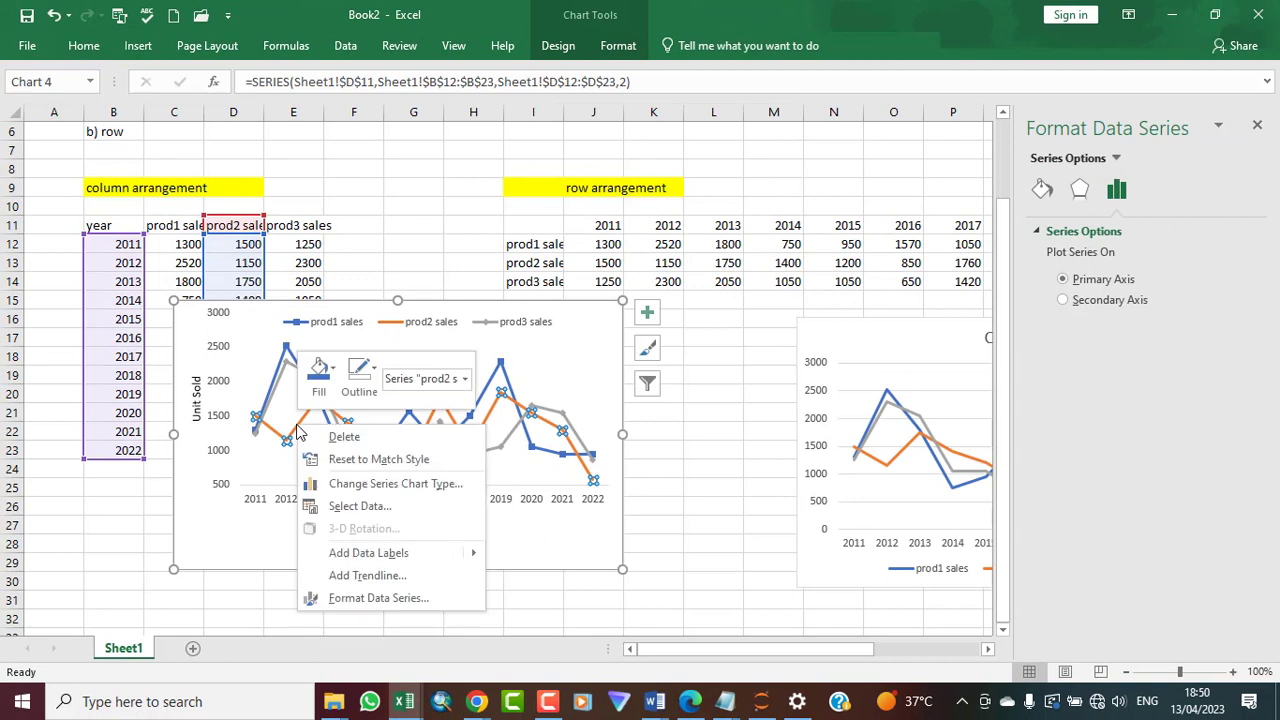
left_click(396, 598)
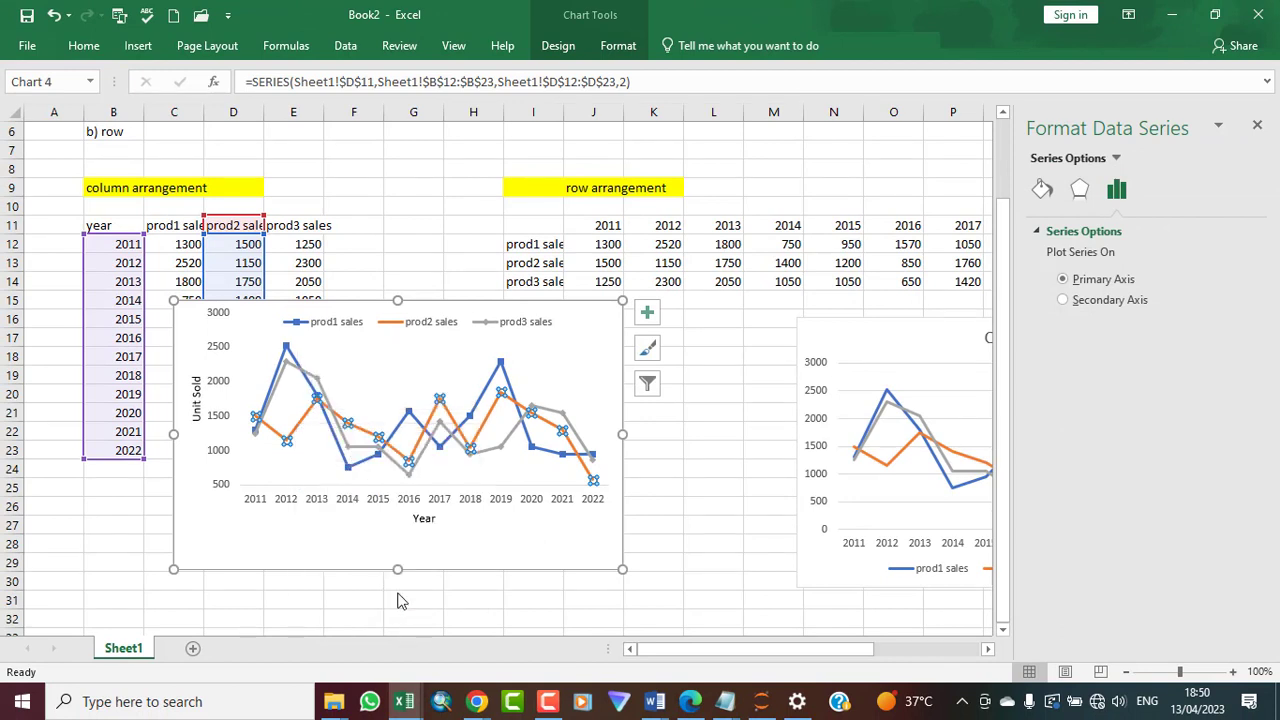
left_click(1043, 189)
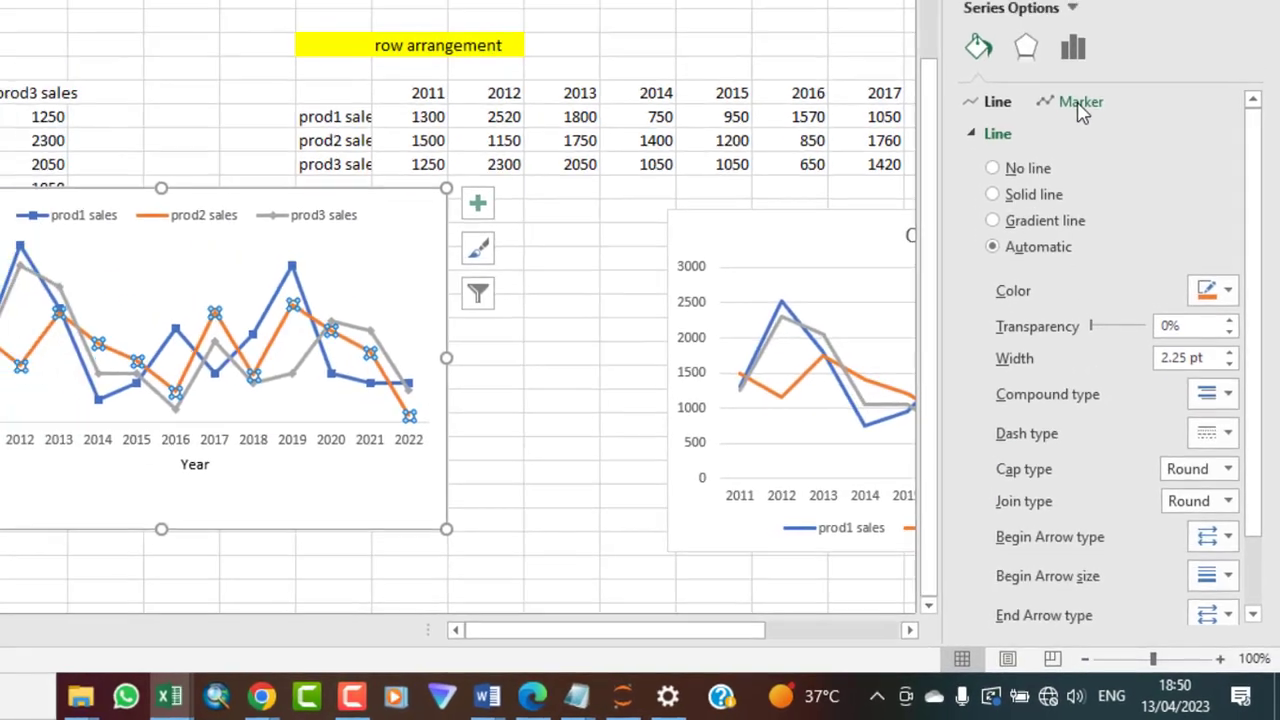
left_click(1122, 232)
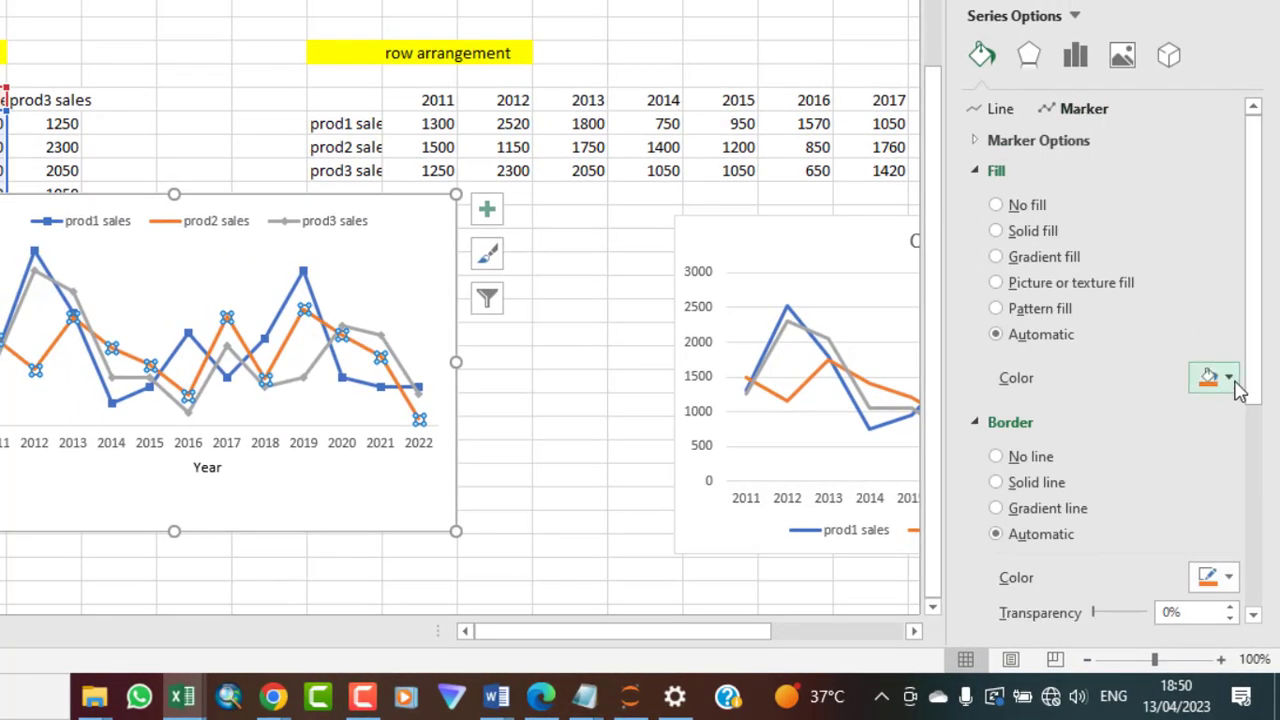
left_click(1037, 150)
left_click(998, 226)
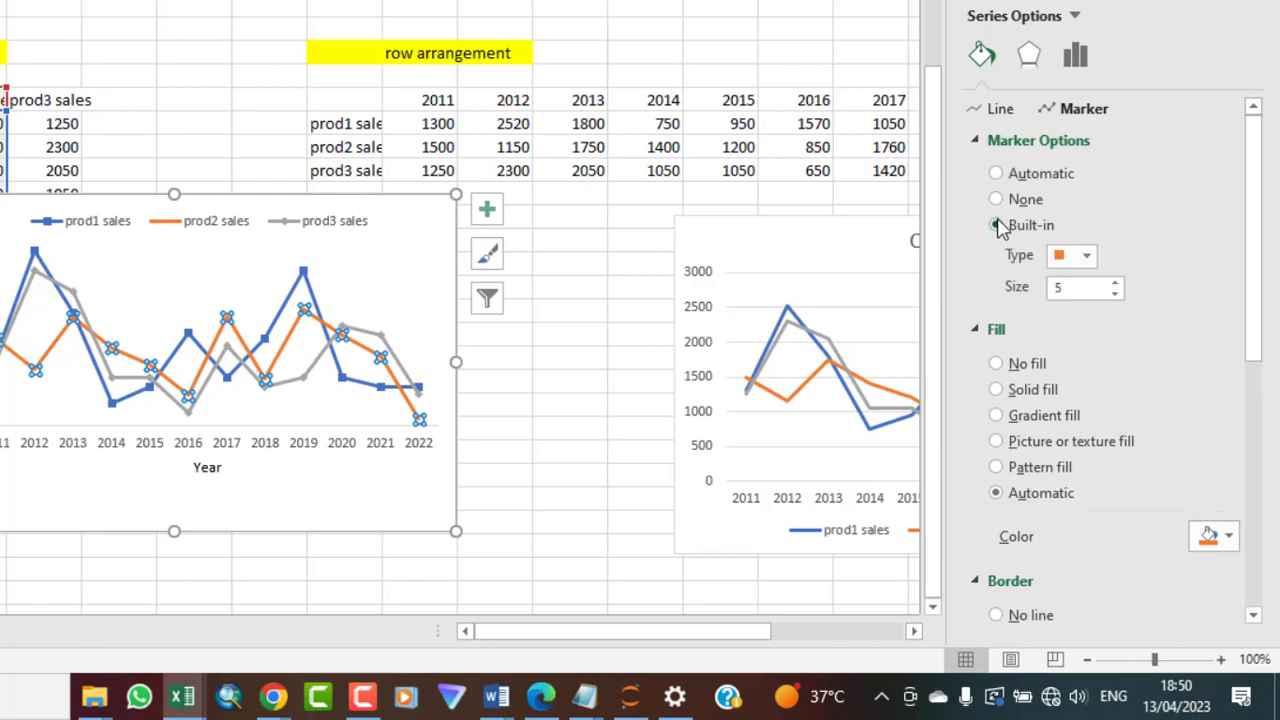
left_click(1087, 257)
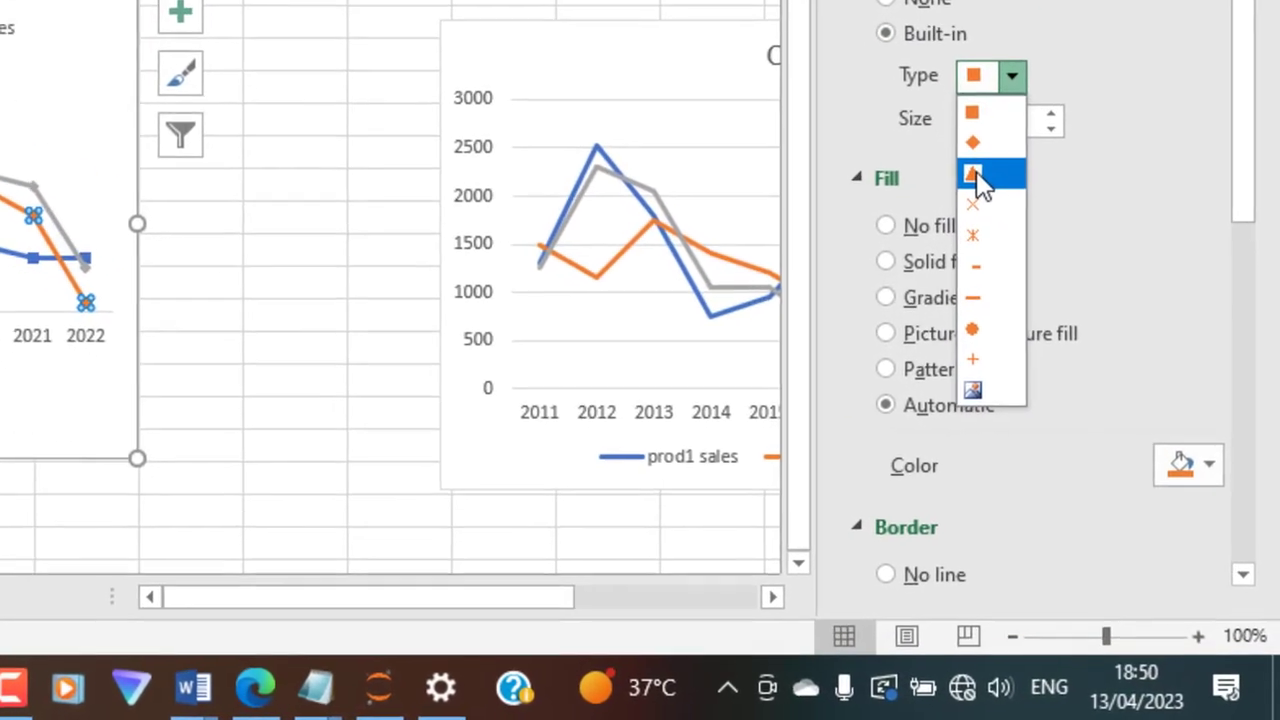
left_click(972, 172)
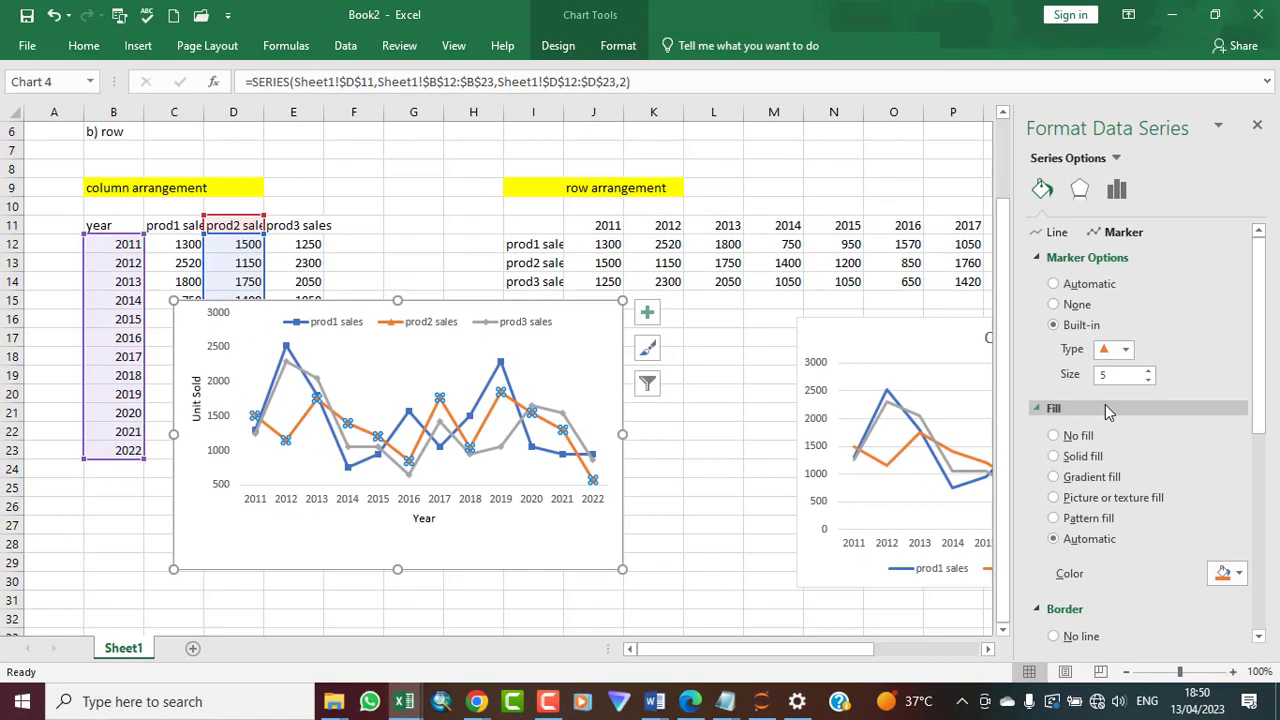
left_click(833, 168)
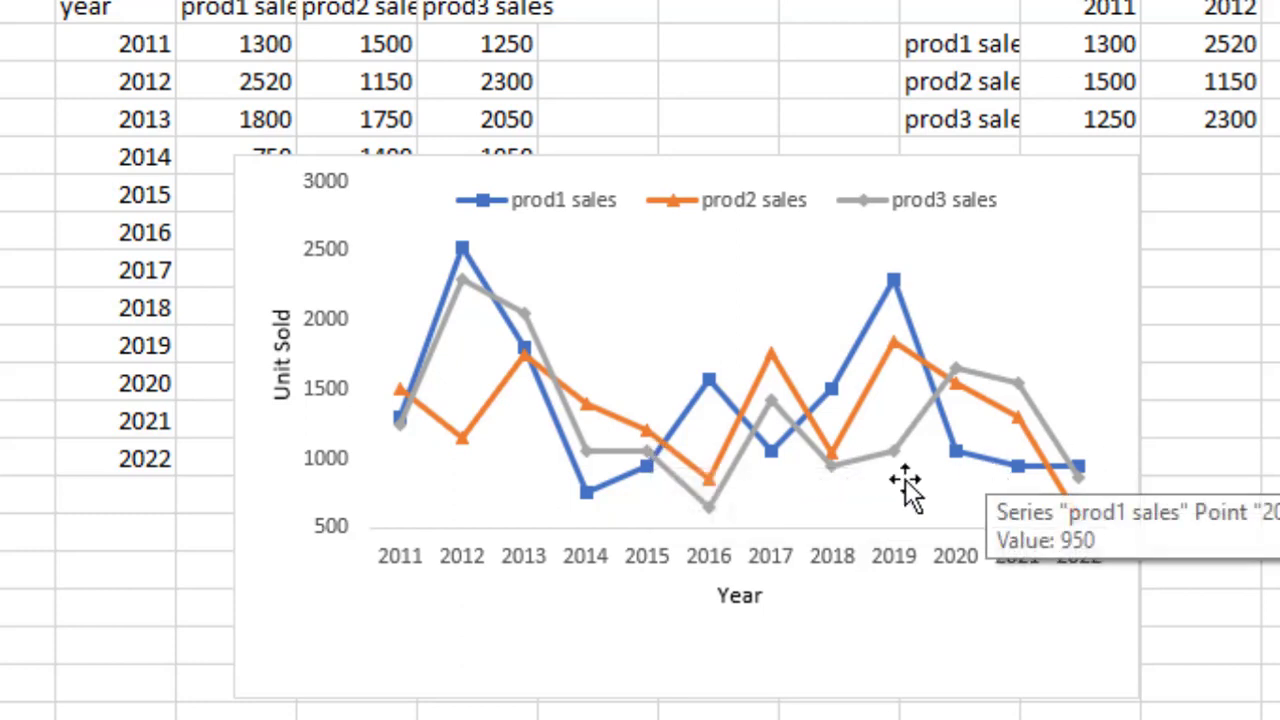
Set the line colour of the prod1 sales series to black
mouse_move(588, 404)
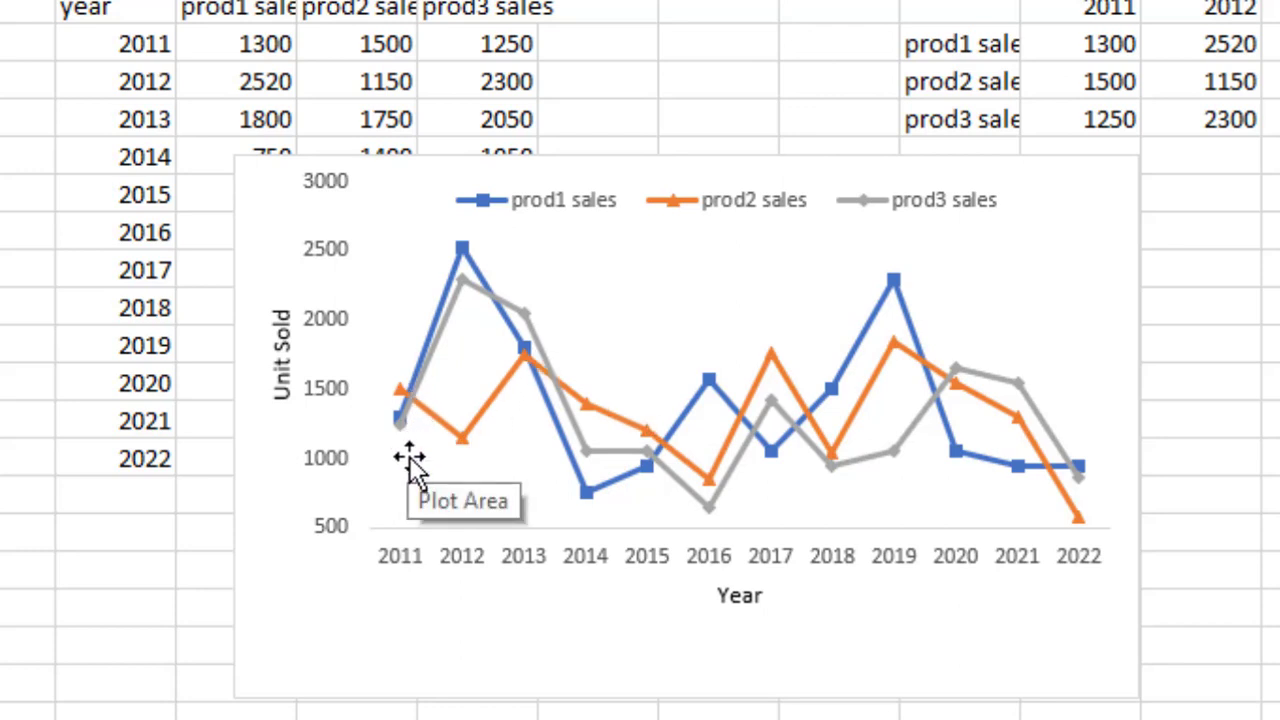
mouse_move(433, 370)
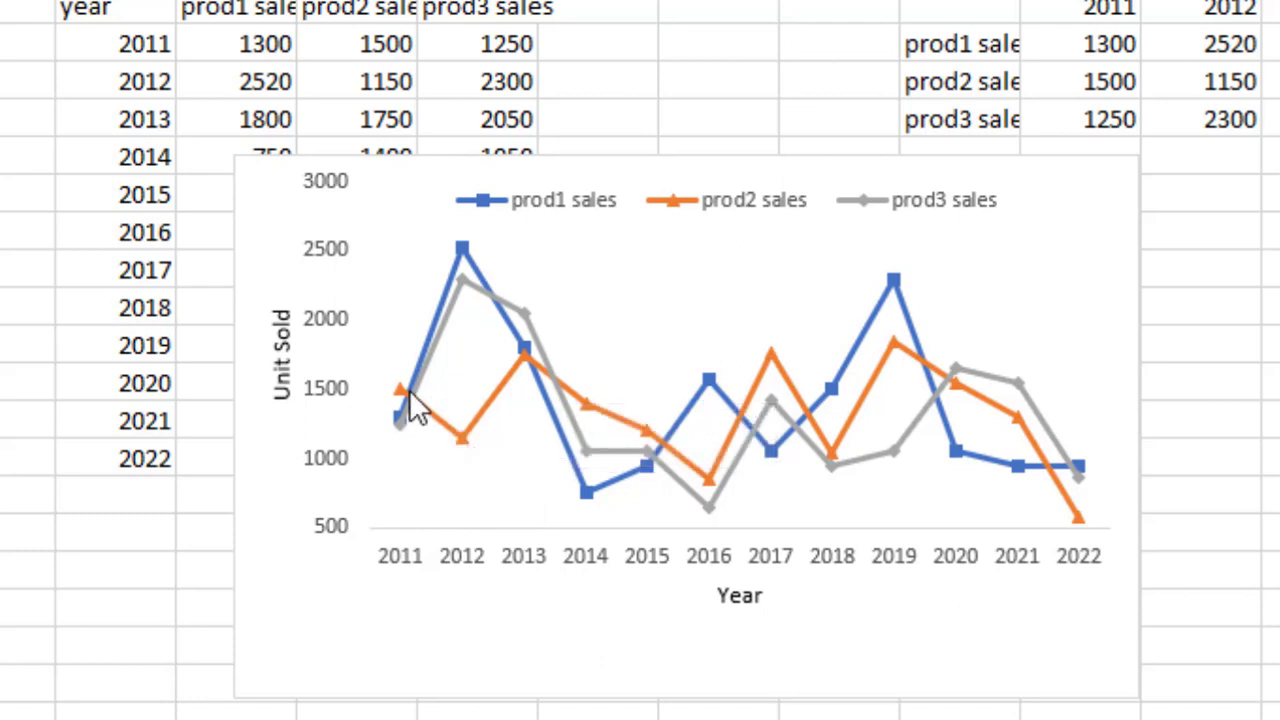
left_click(475, 268)
right_click(475, 267)
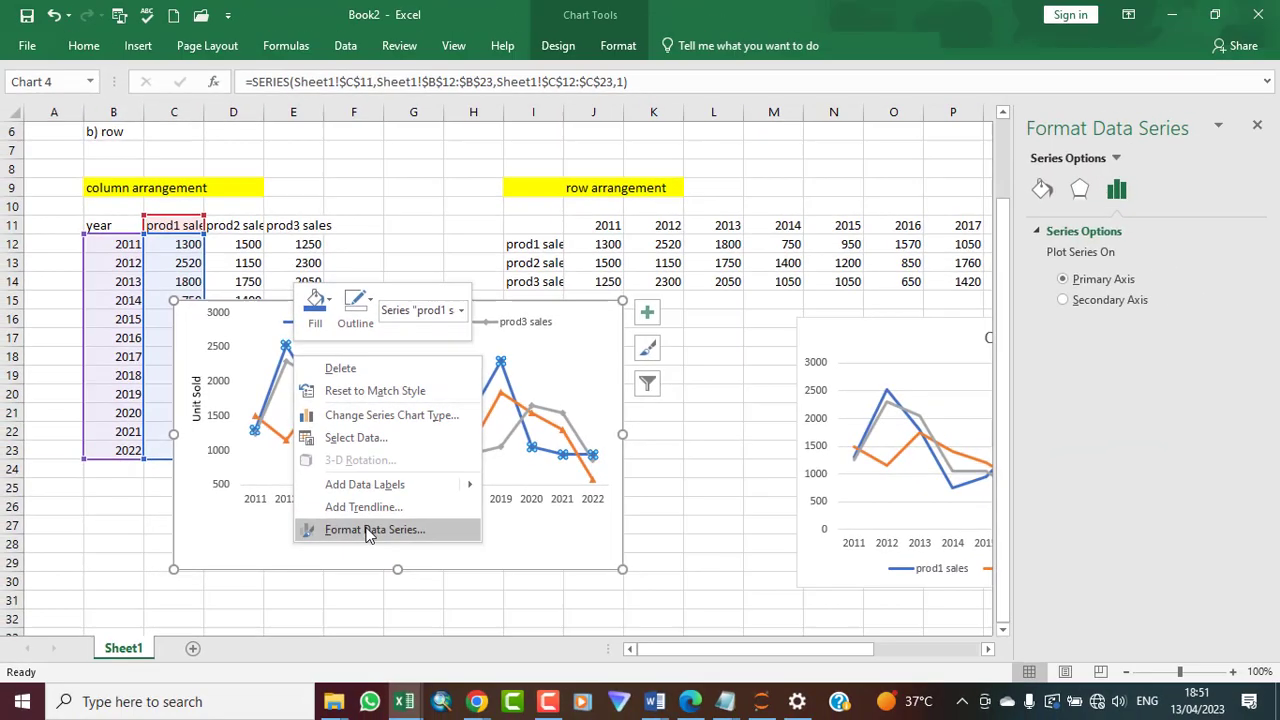
left_click(366, 530)
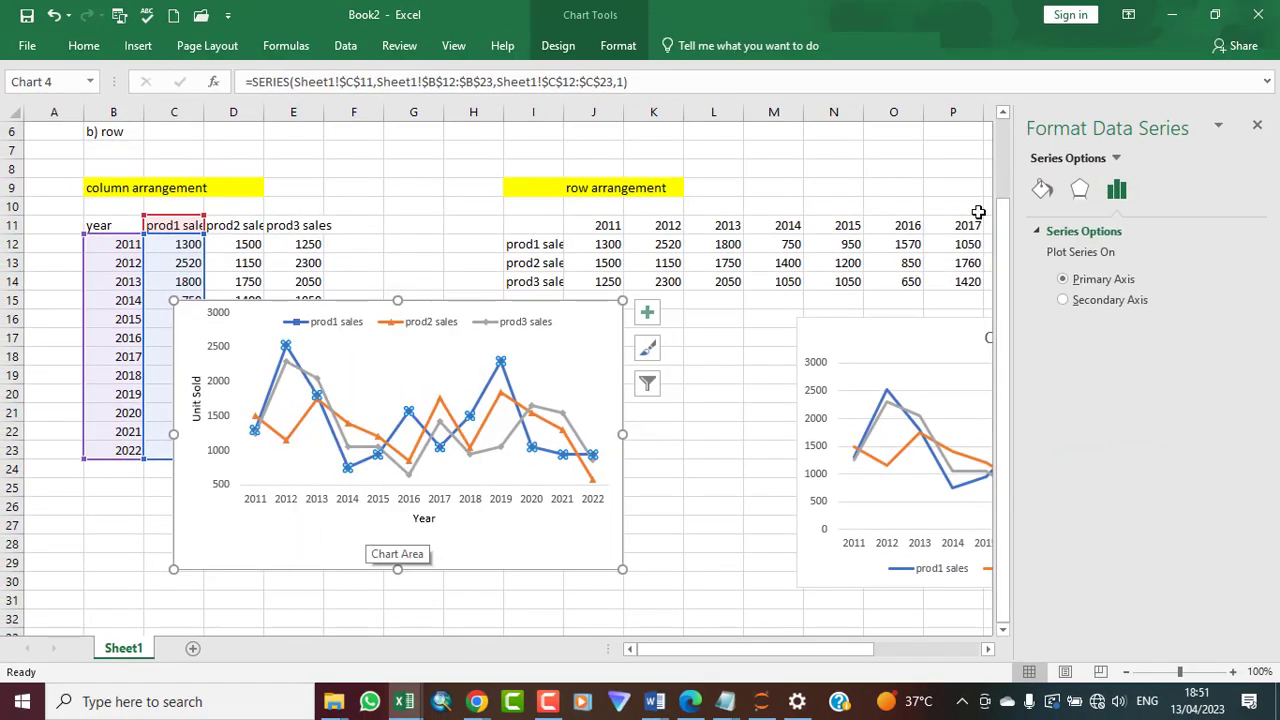
left_click(1042, 190)
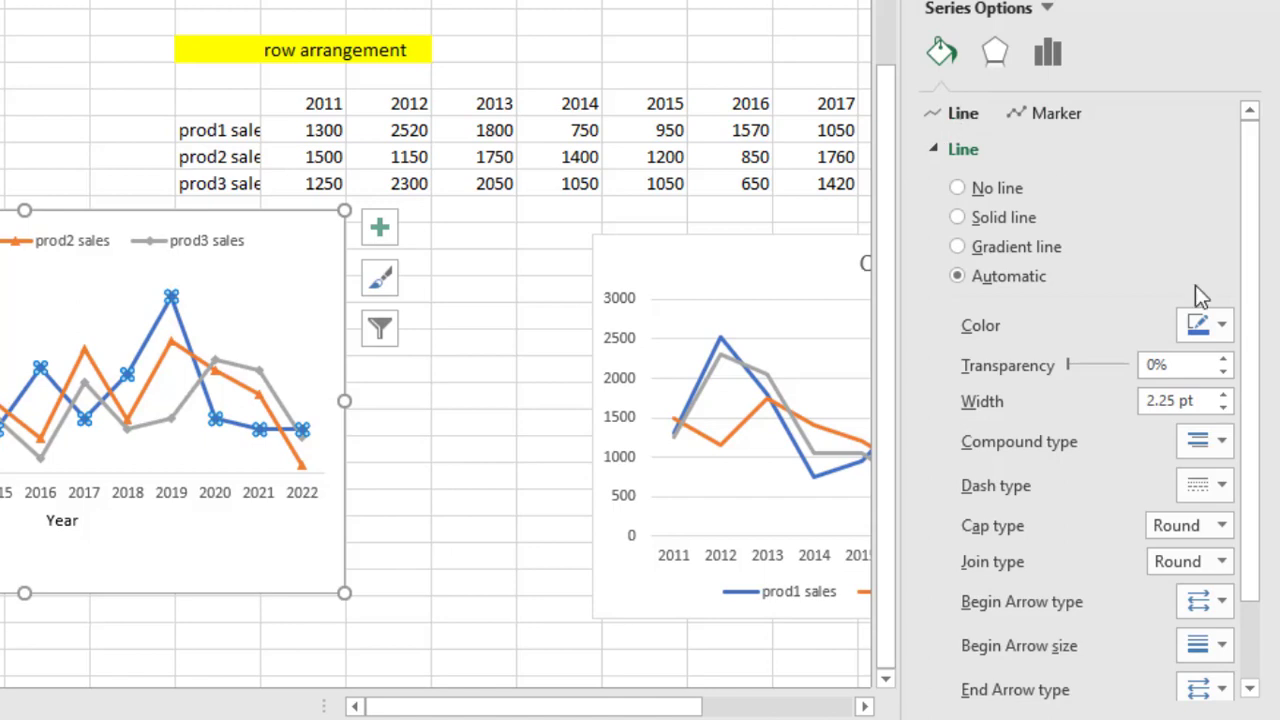
left_click(1222, 324)
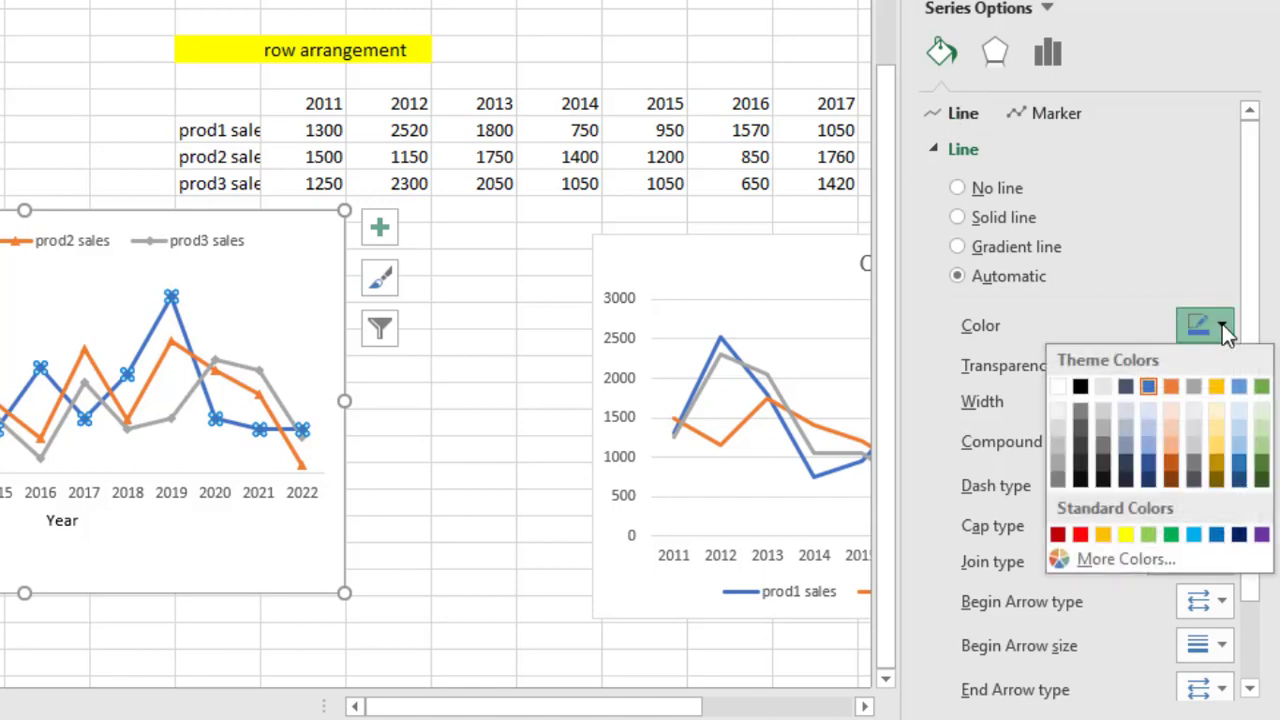
left_click(1079, 389)
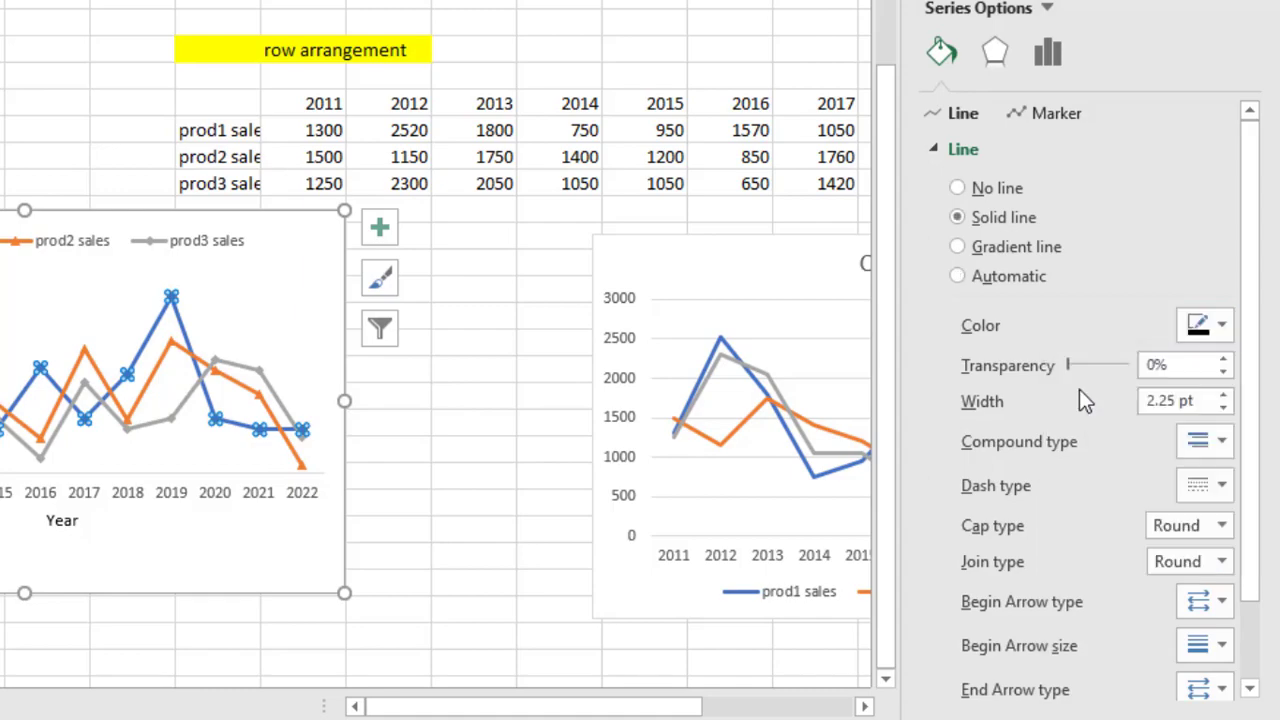
left_click(494, 374)
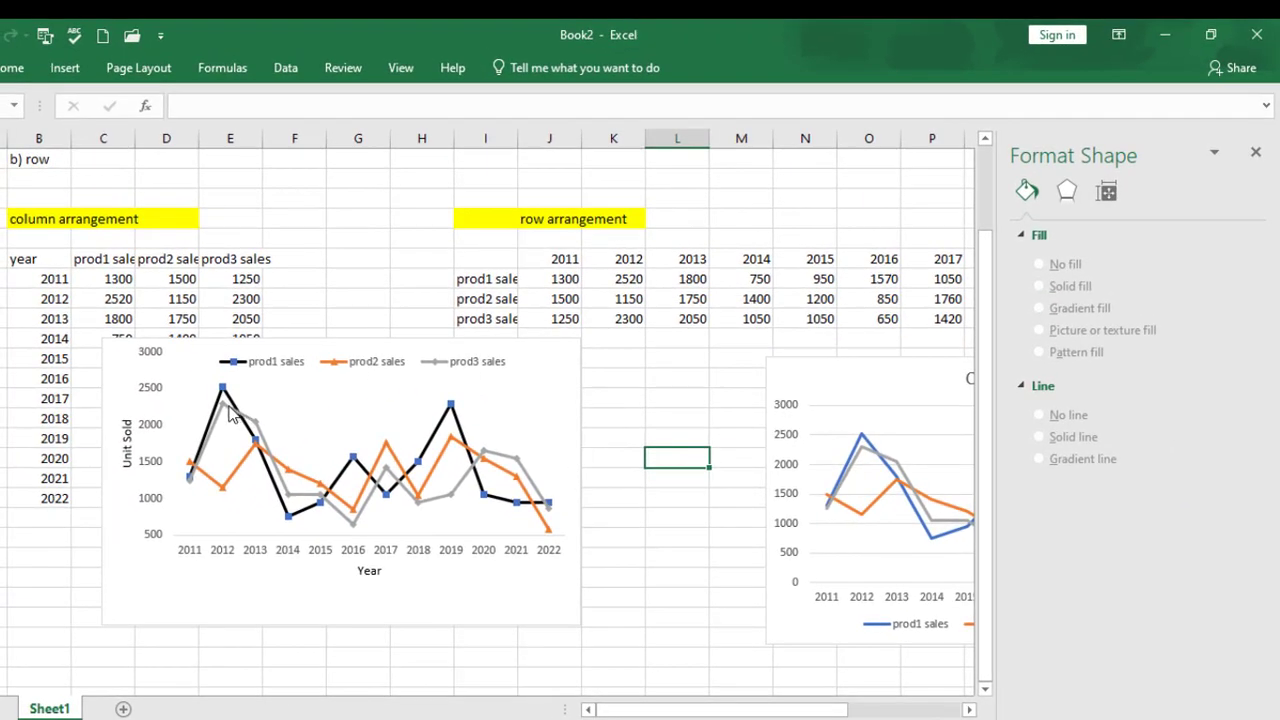
Remove the outline border from the column-arrangement chart area
mouse_move(236, 414)
left_click(674, 558)
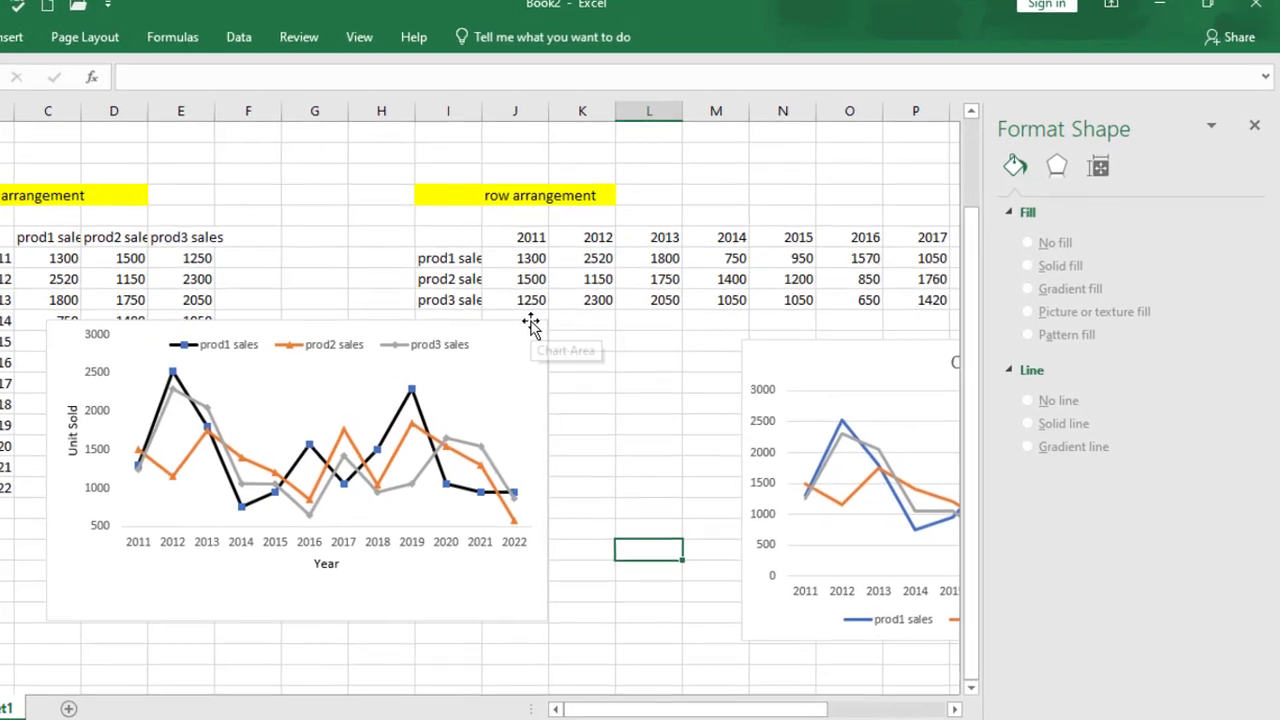
left_click(563, 343)
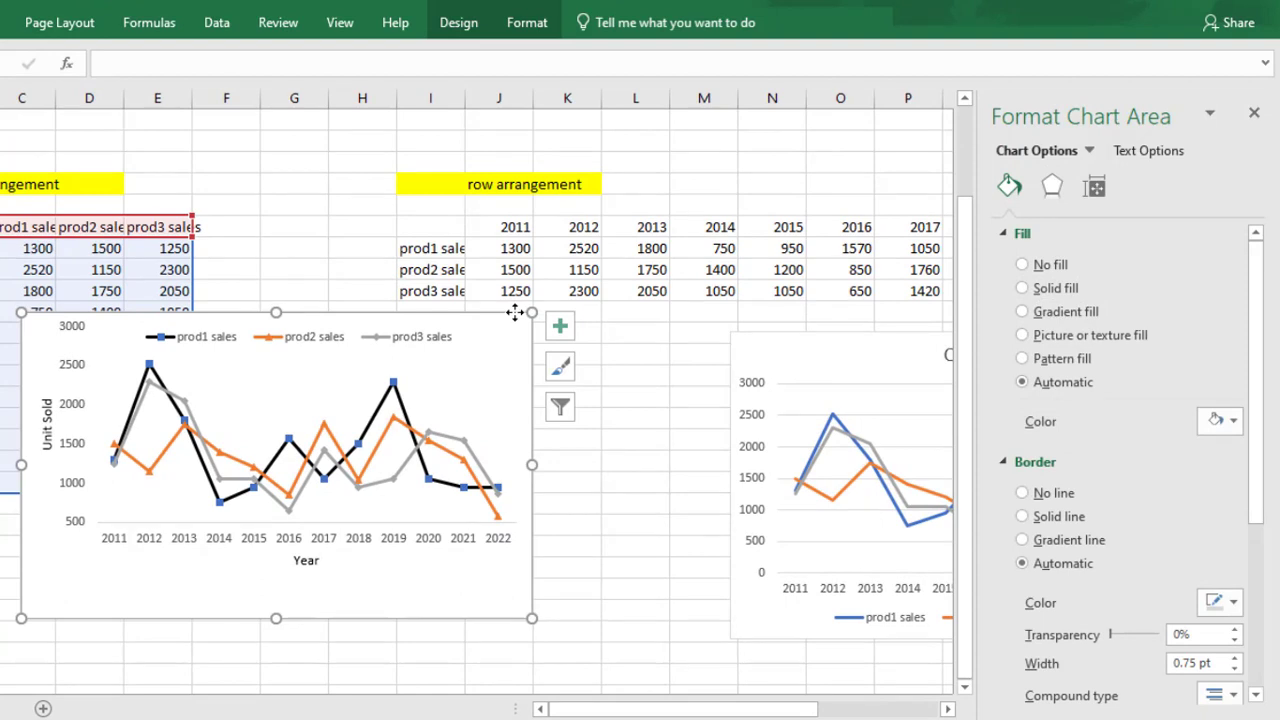
right_click(515, 313)
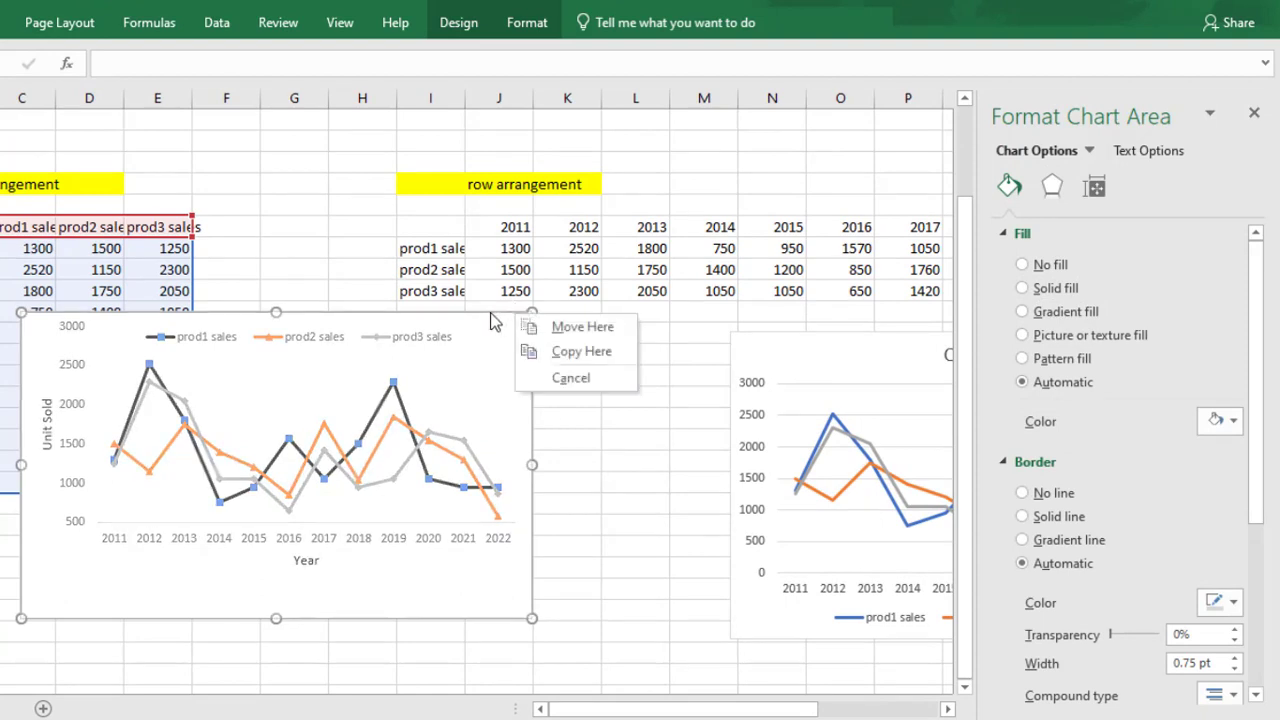
left_click(490, 313)
right_click(491, 315)
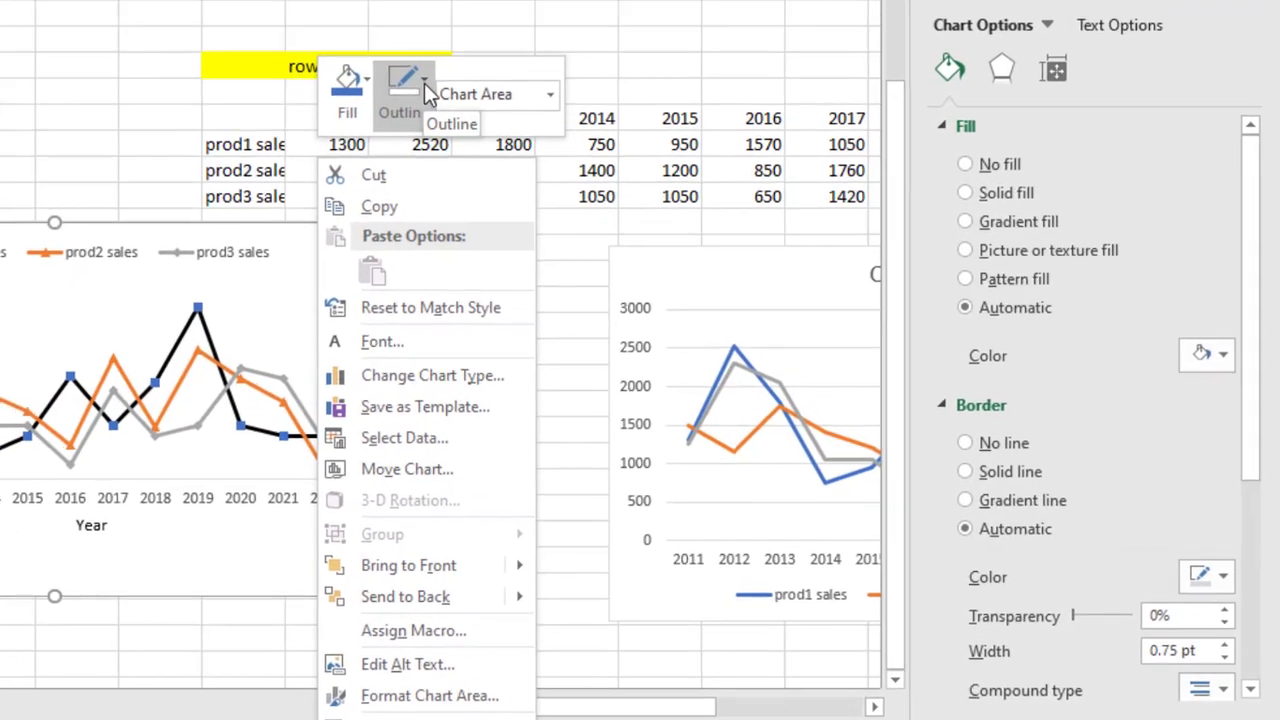
left_click(579, 194)
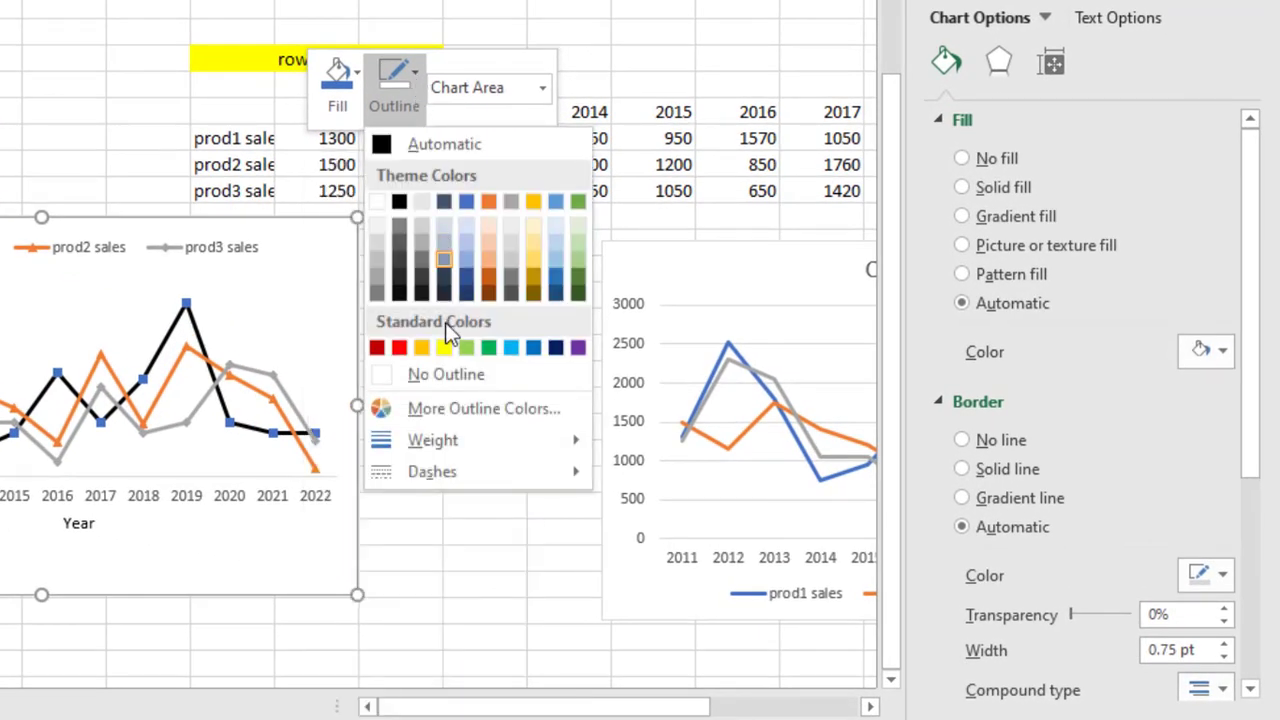
left_click(432, 375)
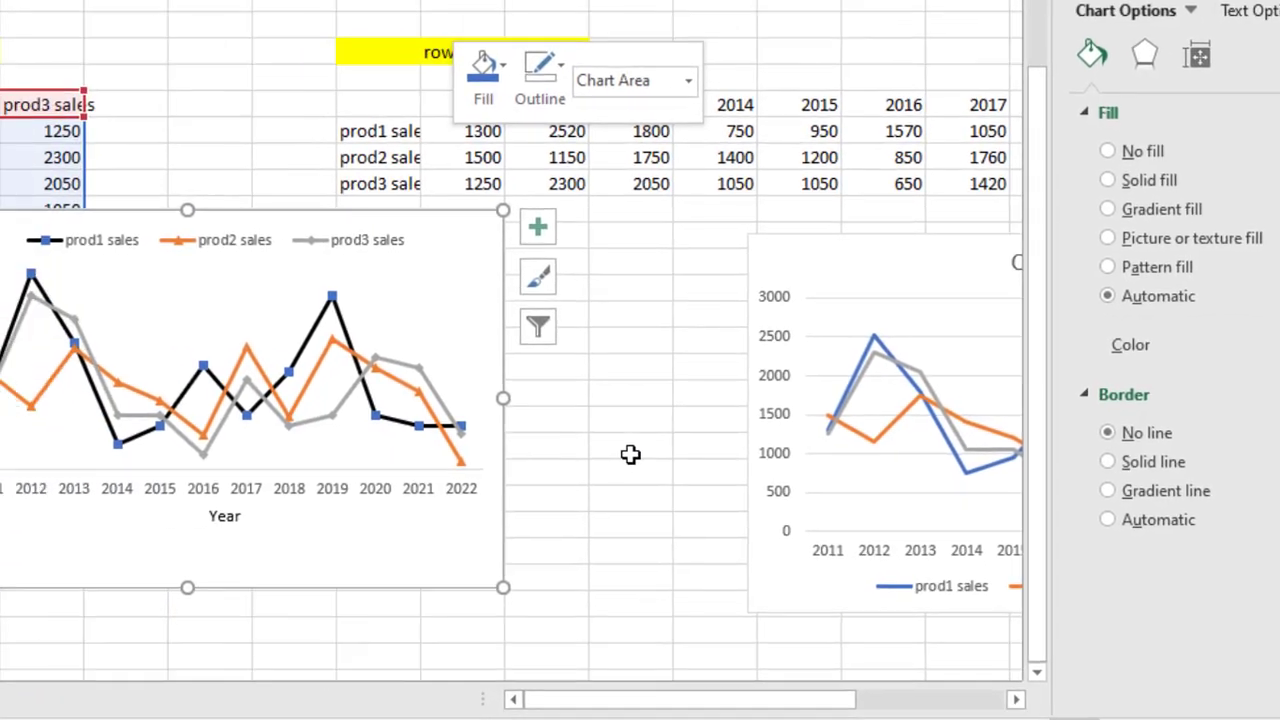
left_click(484, 461)
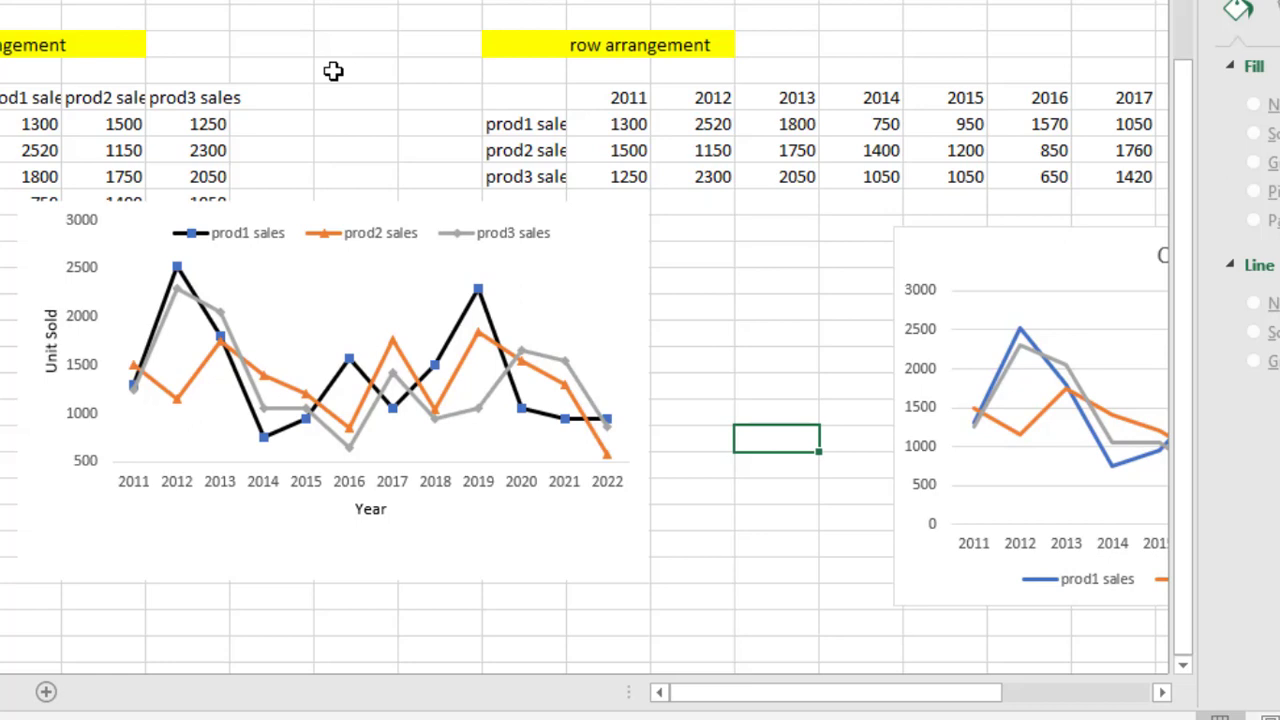
Copy the column-arrangement chart and switch to the Word document Document1
left_click(411, 201)
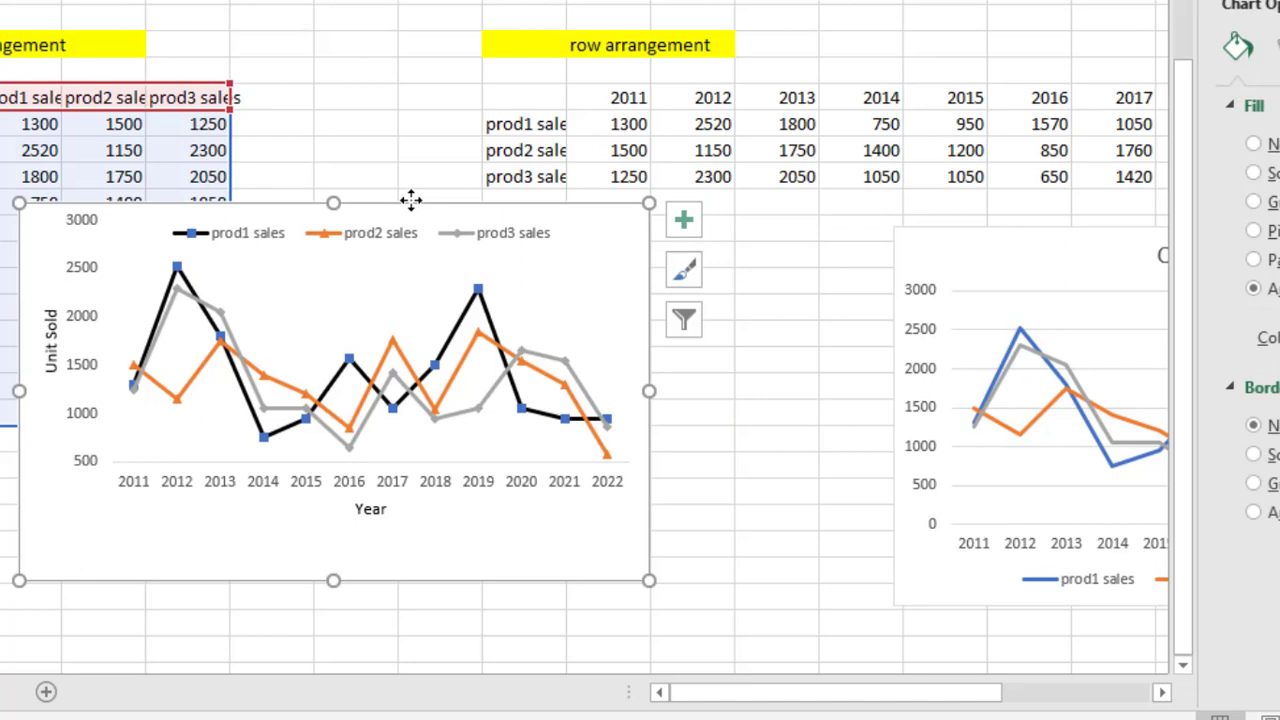
right_click(411, 201)
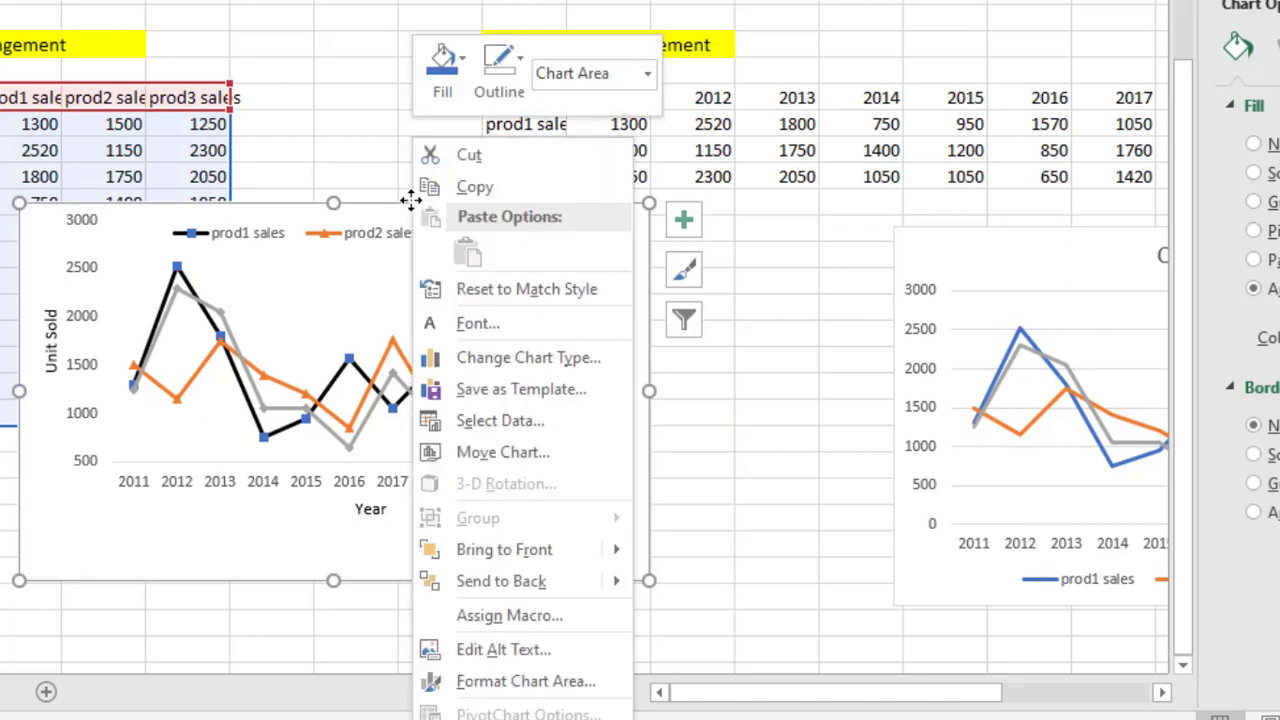
left_click(465, 194)
left_click(600, 718)
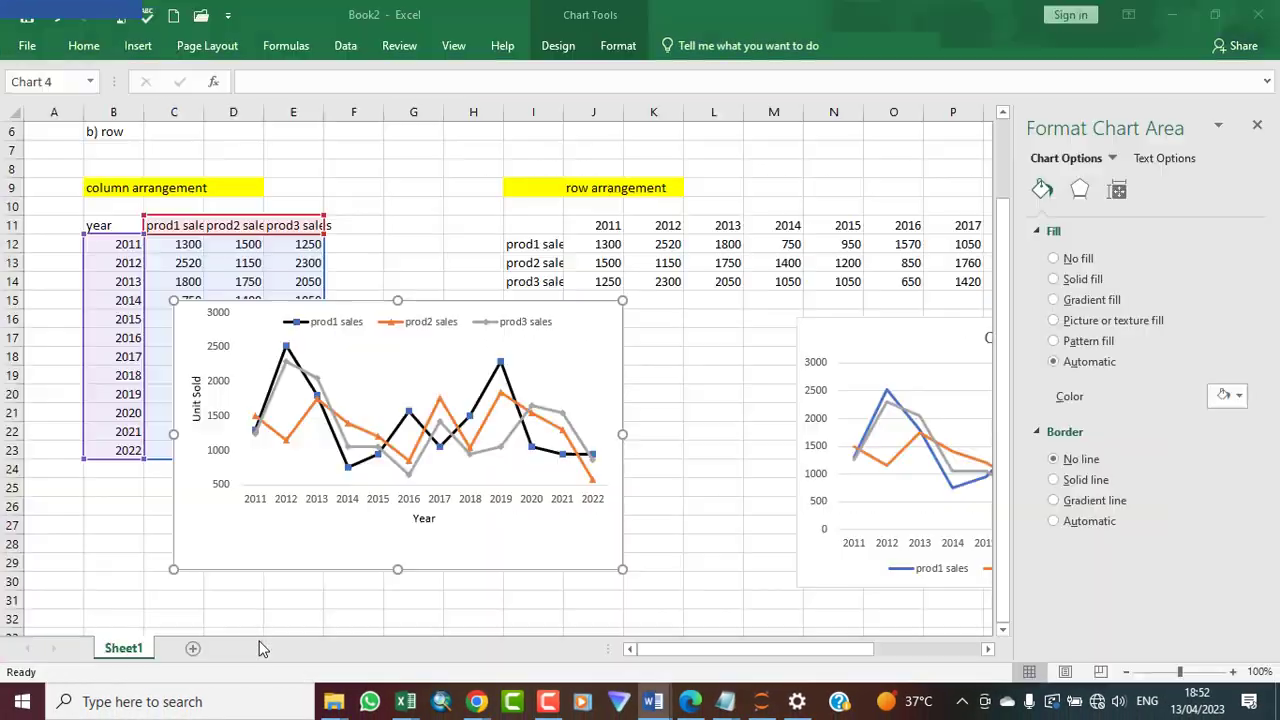
left_click(262, 649)
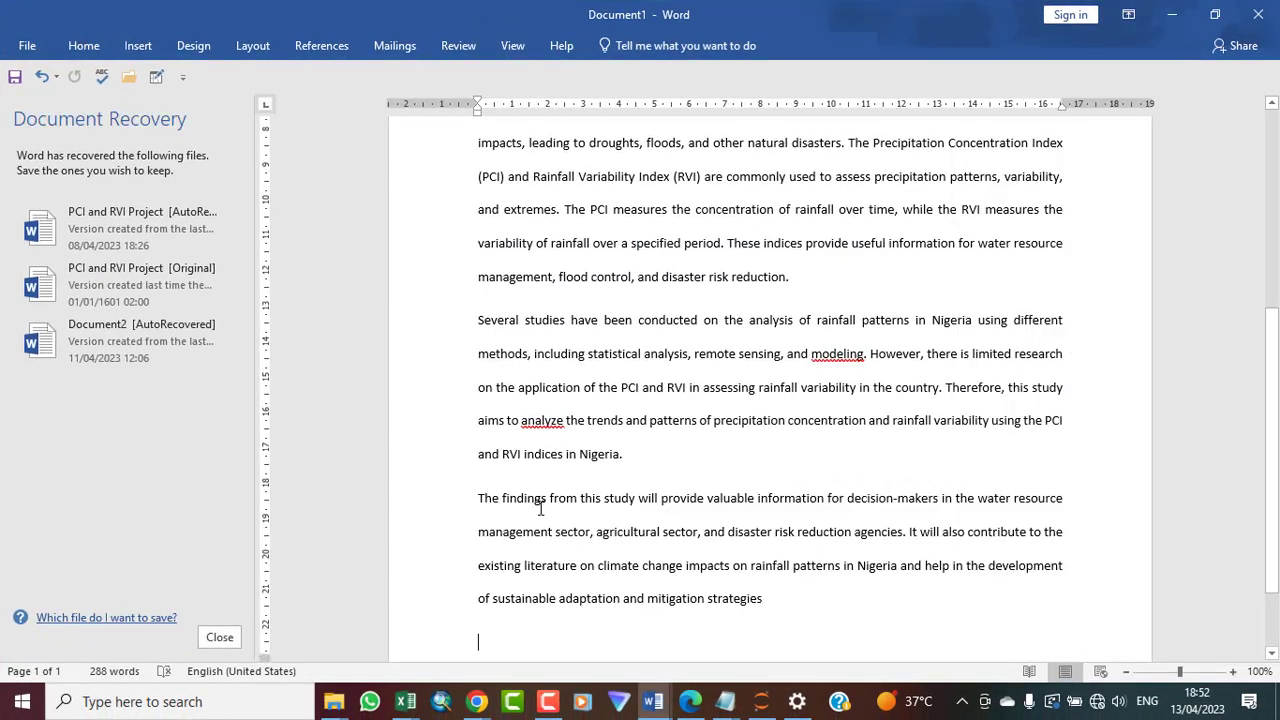
Paste the chart as a picture on the empty line after the last paragraph
left_click(480, 500)
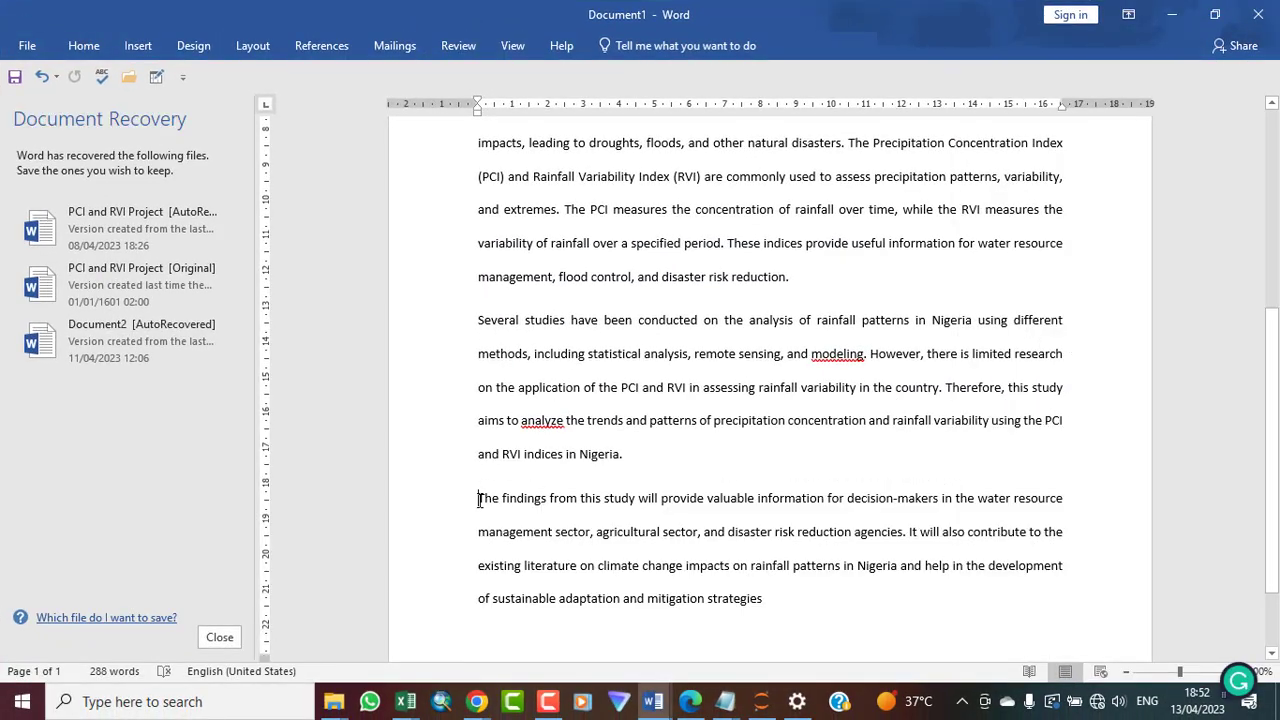
left_click(528, 626)
left_click(491, 635)
right_click(491, 635)
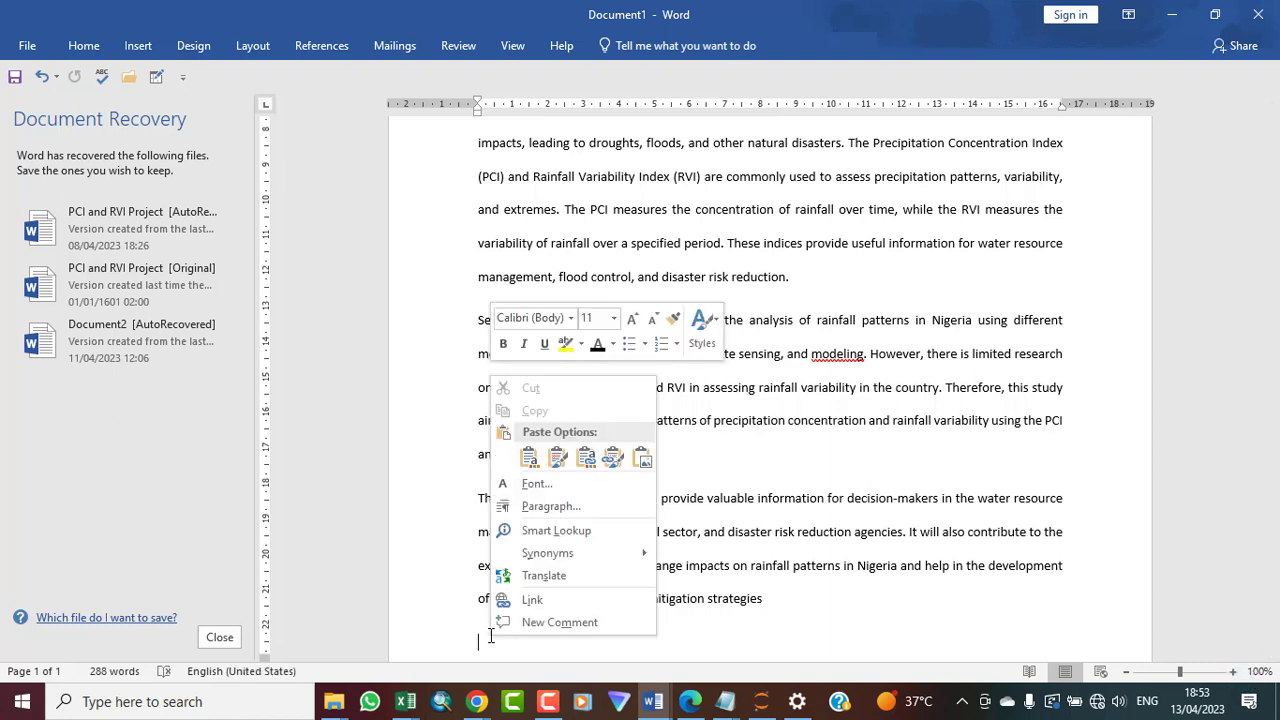
left_click(645, 462)
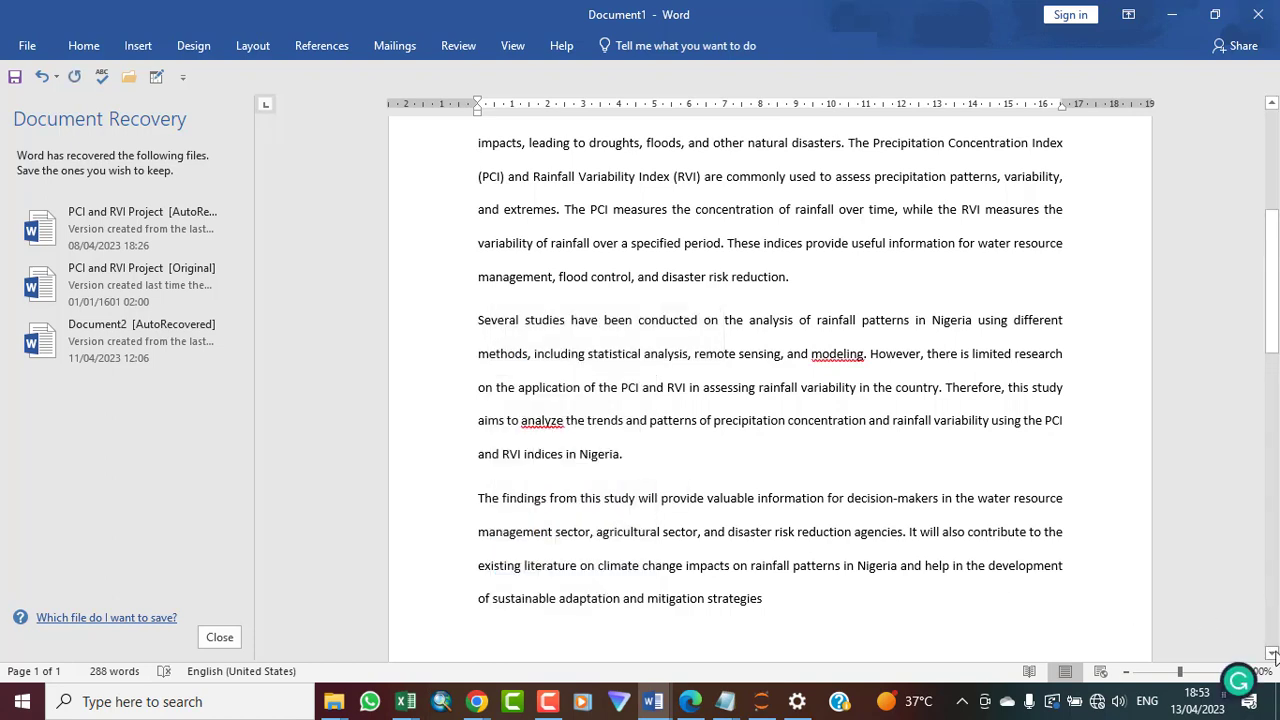
Enlarge the pasted chart picture from its corner to span most of the page width
left_click(1271, 653)
left_click_drag(1271, 653, 1271, 653)
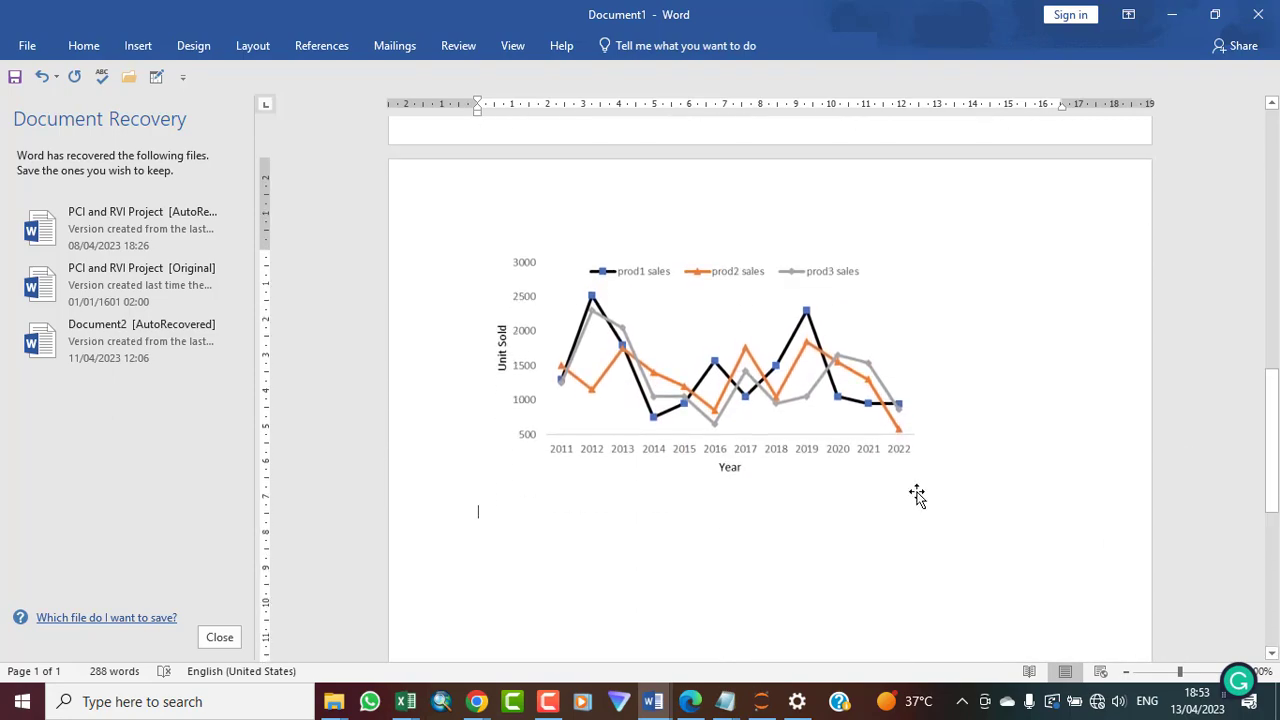
left_click(711, 381)
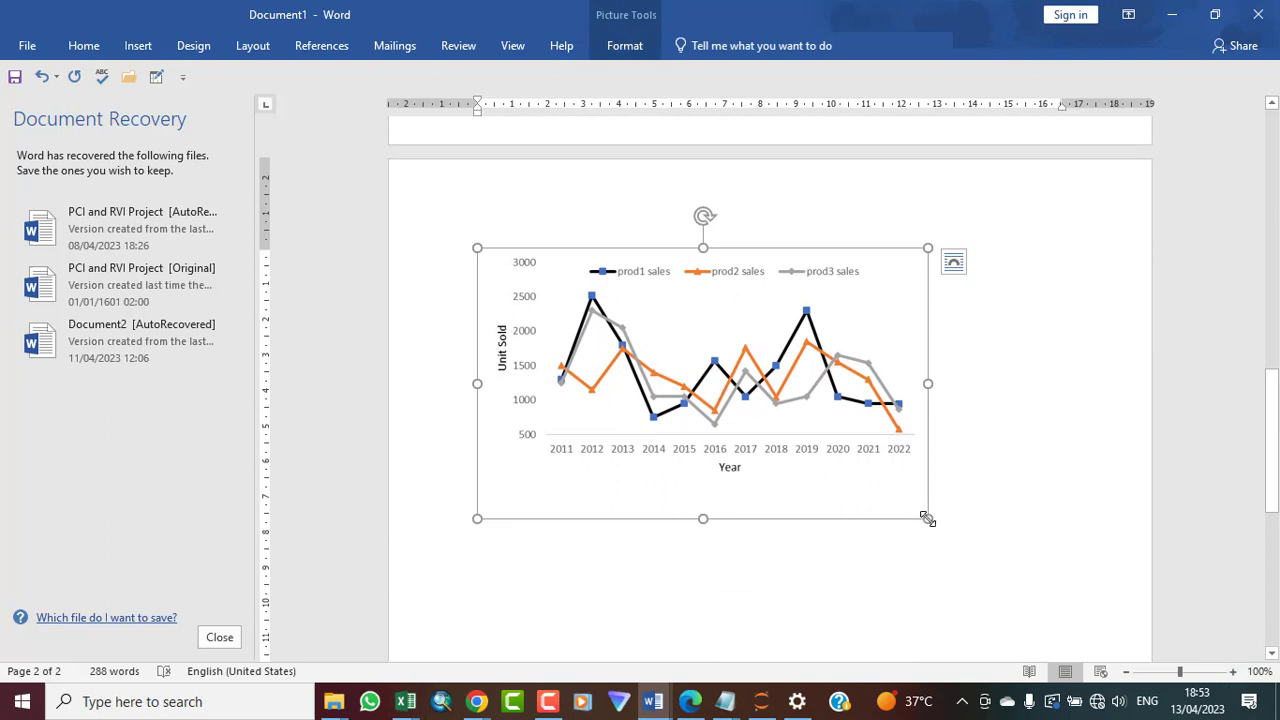
left_click_drag(927, 518, 1069, 604)
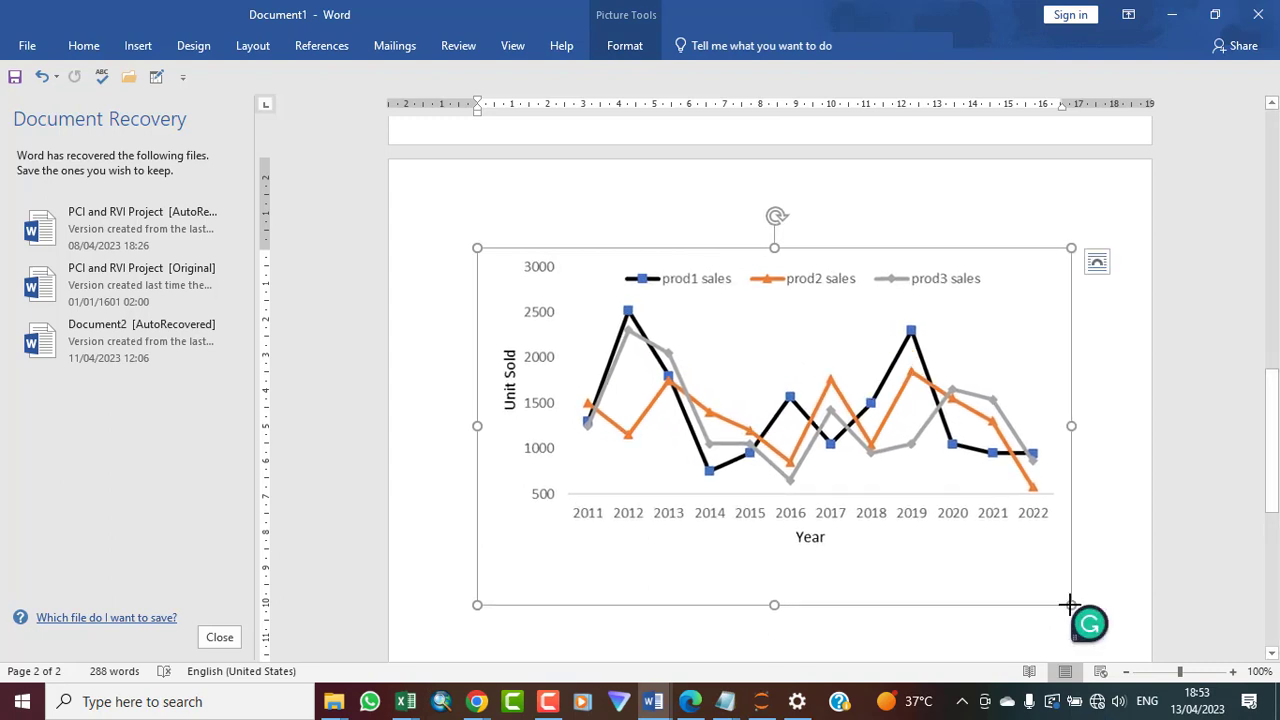